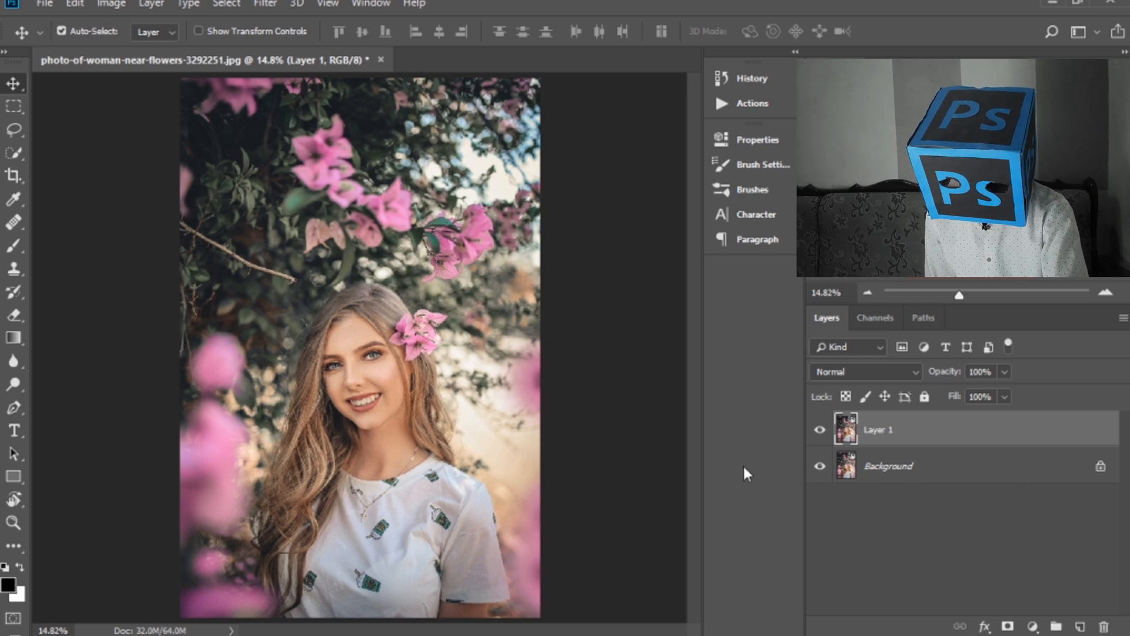
{"action": "key", "text": "ctrl+plus"}
{"action": "key", "text": "ctrl+plus"}
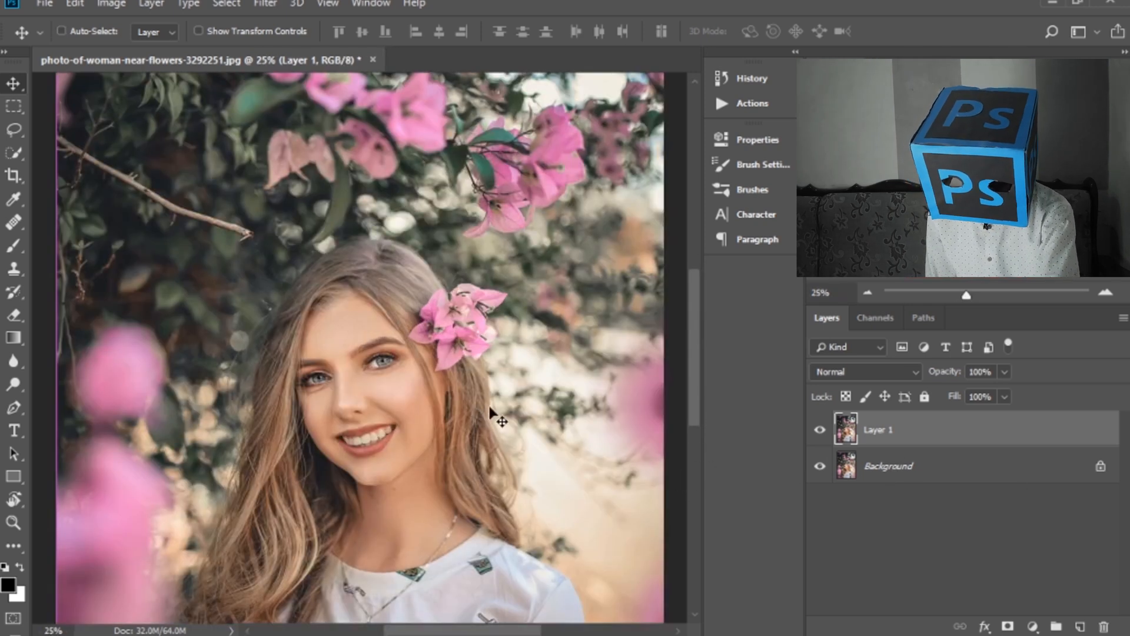
{"action": "key", "text": "ctrl+0"}
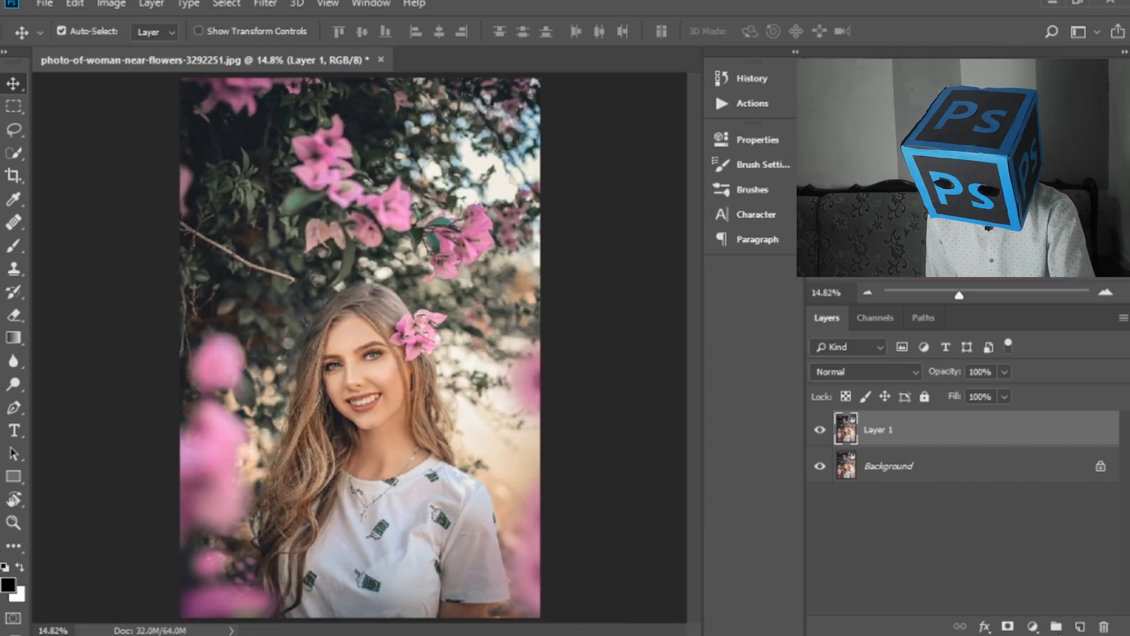
- Add a black Solid Color fill layer above Layer 1 and invert its mask to hide the fill
{"action": "left_click", "coordinate": [1033, 627]}
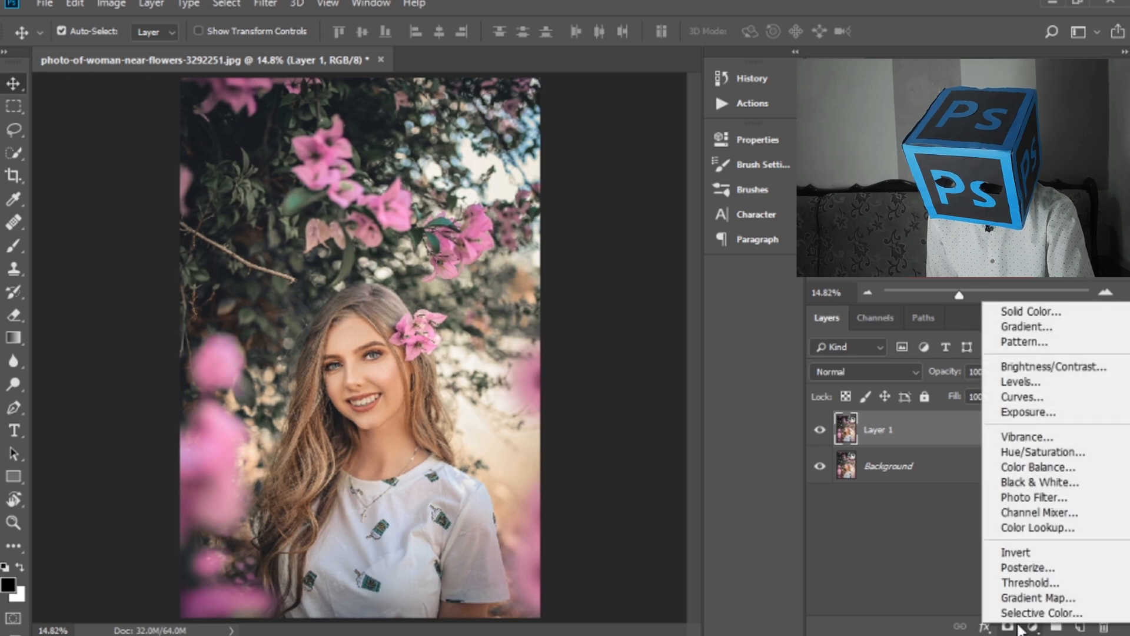
{"action": "left_click", "coordinate": [1001, 313]}
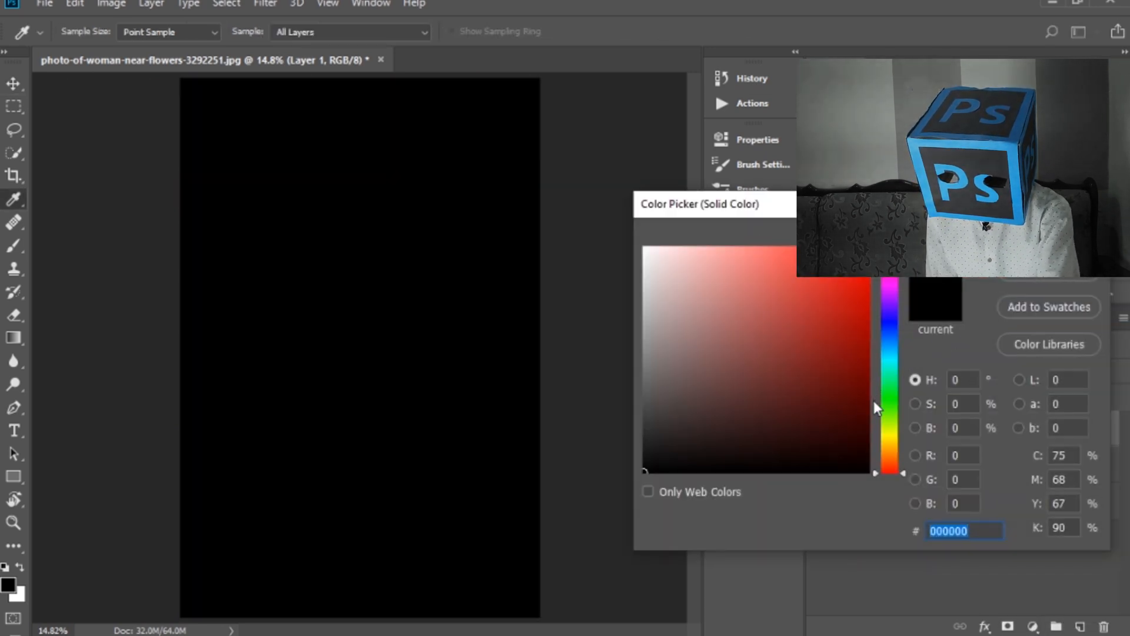
{"action": "left_click", "coordinate": [1049, 233]}
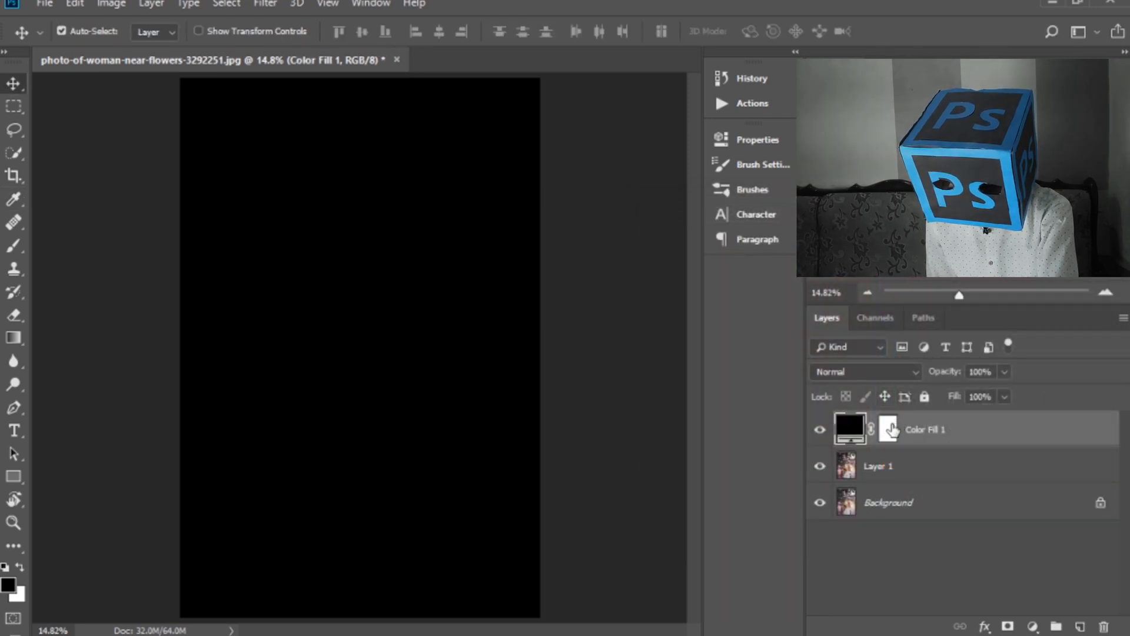
{"action": "left_click", "coordinate": [890, 429]}
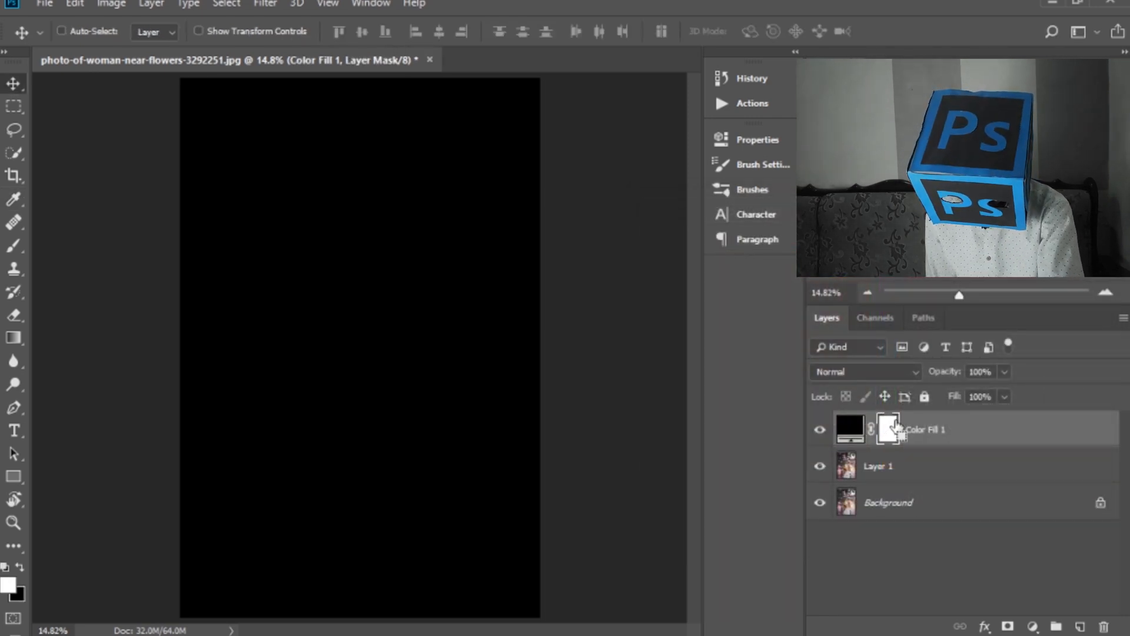
{"action": "key", "text": "ctrl+i"}
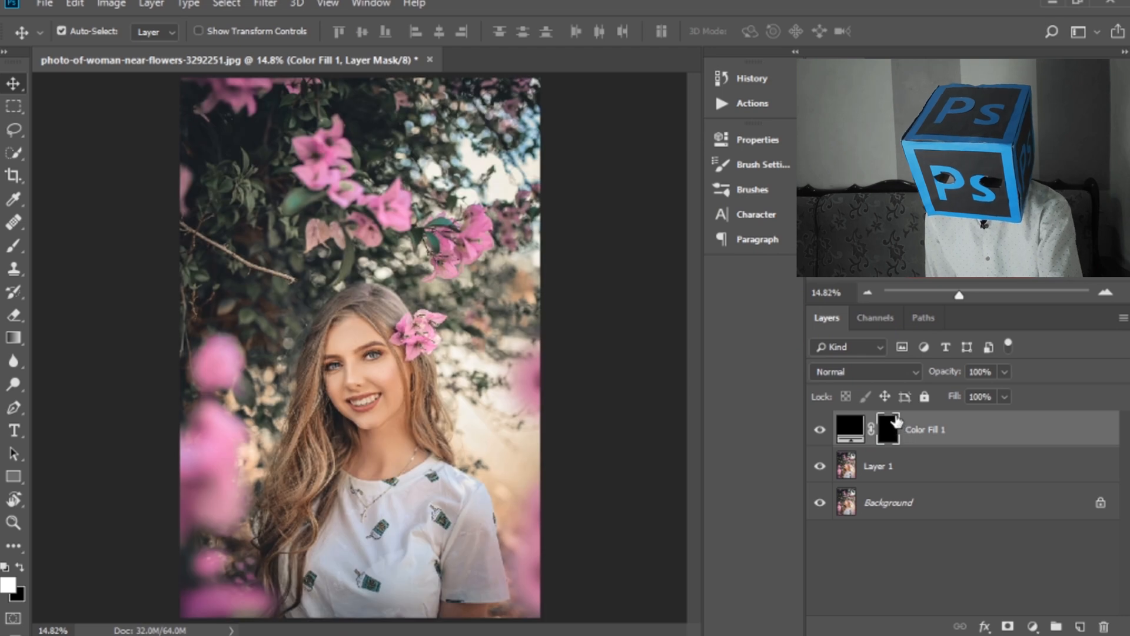
- Set the fill layer's blend mode to Soft Light and its colour to green 51a26e, starting from a green sampled off a leaf
{"action": "left_click", "coordinate": [887, 367]}
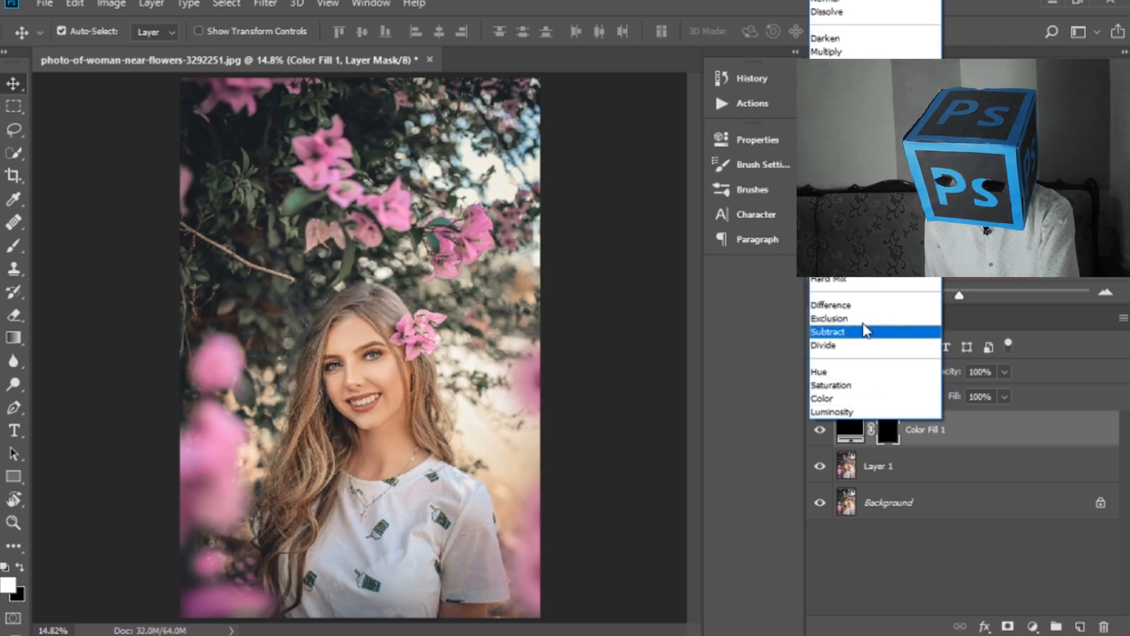
{"action": "left_click", "coordinate": [854, 211]}
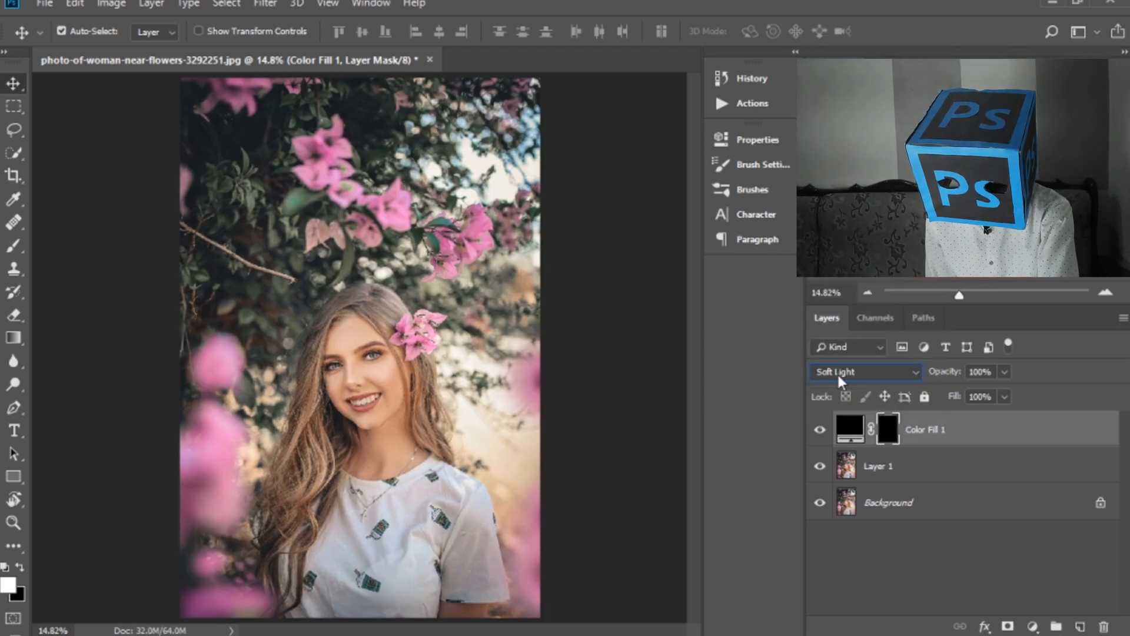
{"action": "double_click", "coordinate": [848, 425]}
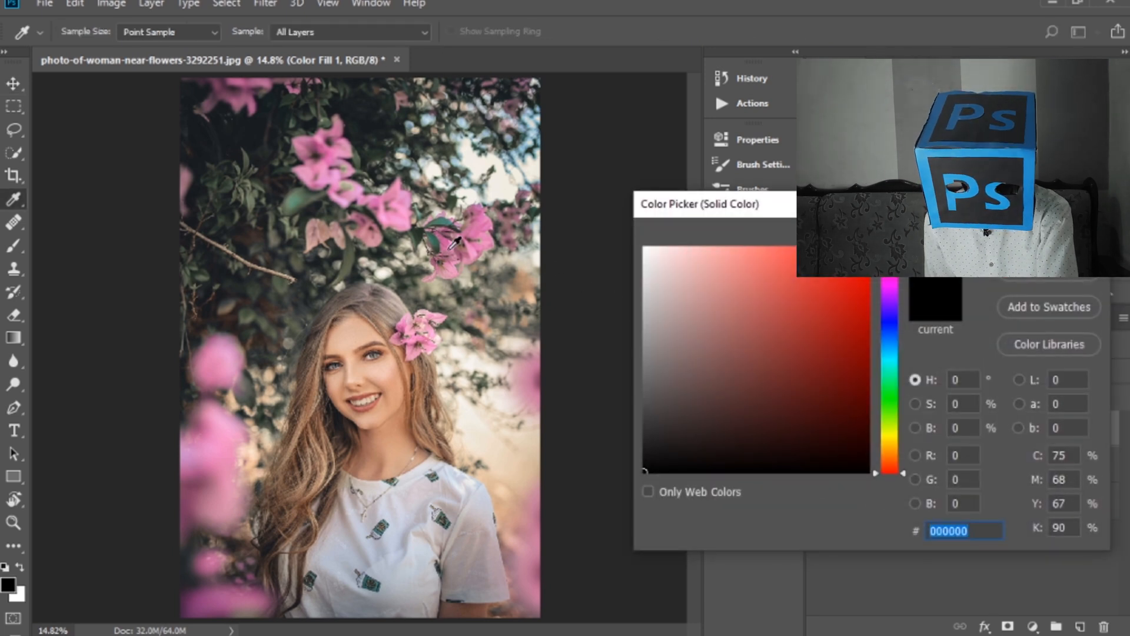
{"action": "left_click", "coordinate": [302, 195]}
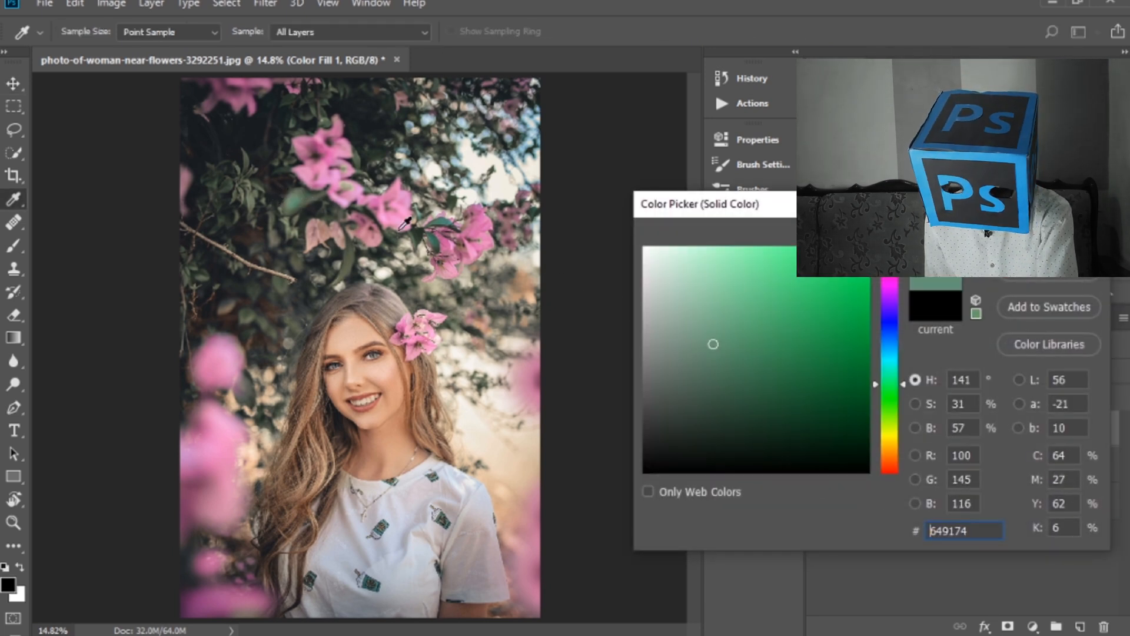
{"action": "left_click_drag", "start_coordinate": [745, 345], "coordinate": [757, 329]}
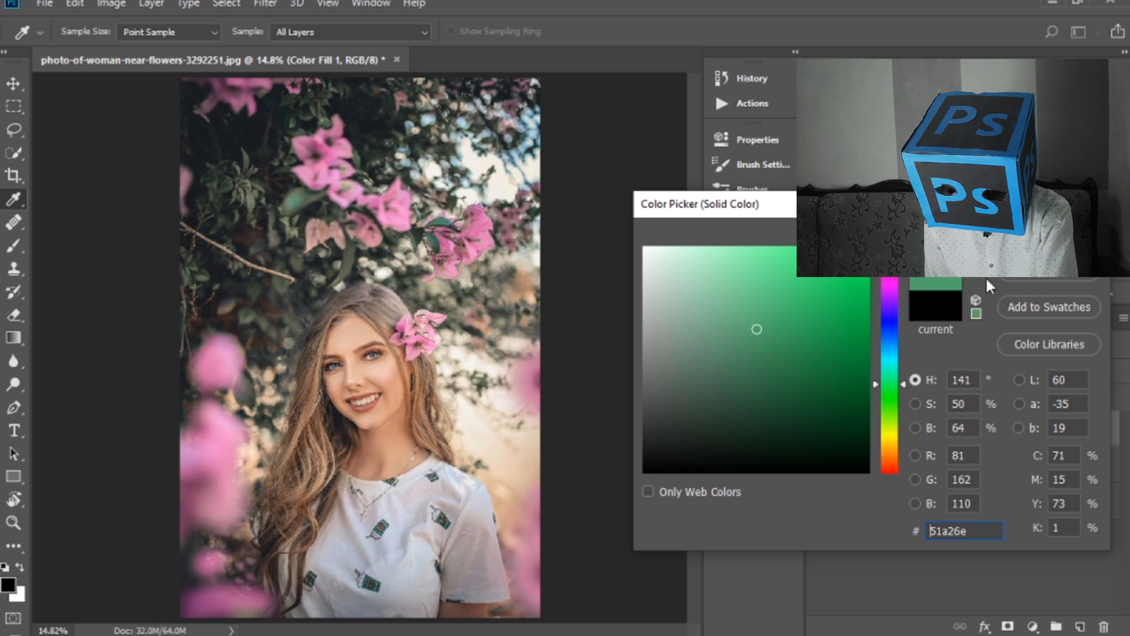
{"action": "key", "text": "Return"}
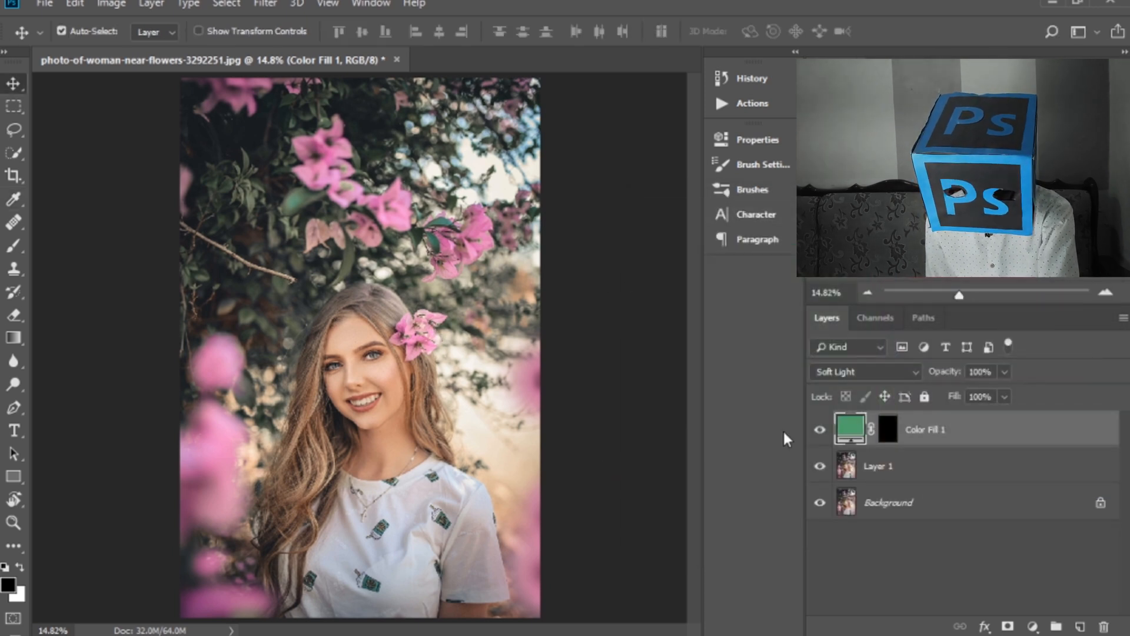
- Paint white on the green fill's mask over the background foliage with a soft 400 px brush at 0% hardness
{"action": "left_click", "coordinate": [888, 429]}
{"action": "key", "text": "x"}
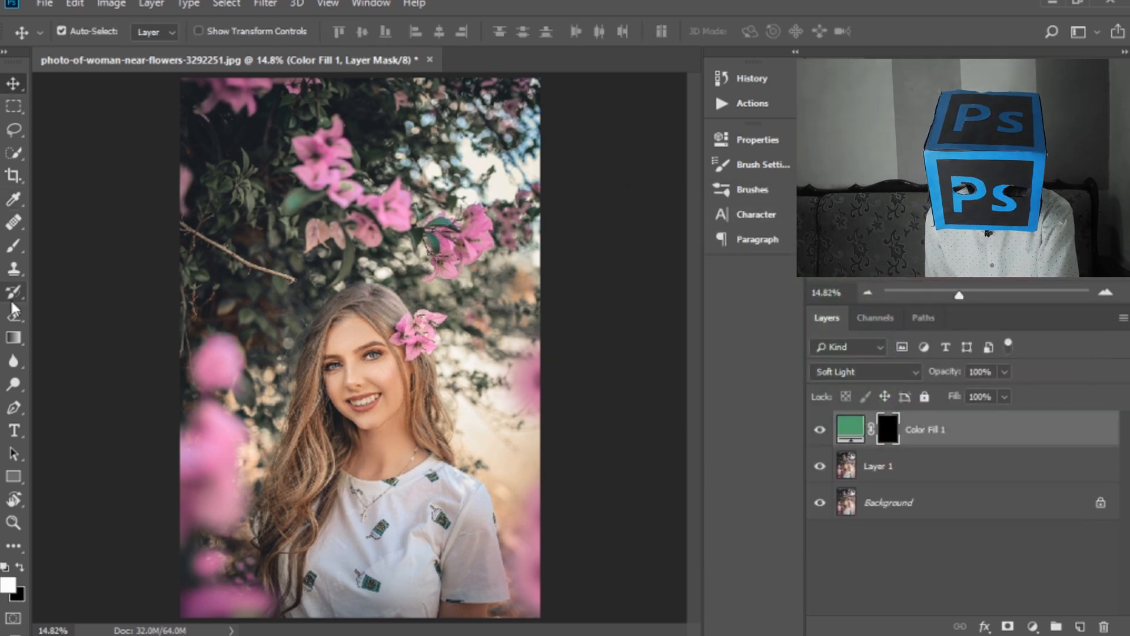
{"action": "left_click", "coordinate": [14, 248]}
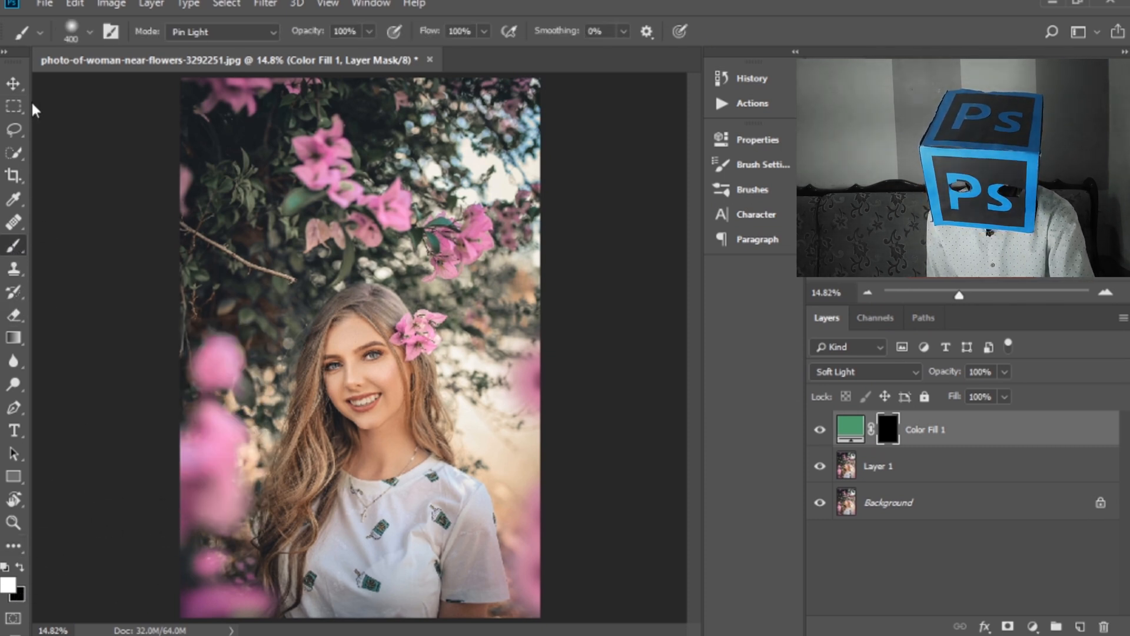
{"action": "left_click", "coordinate": [72, 35]}
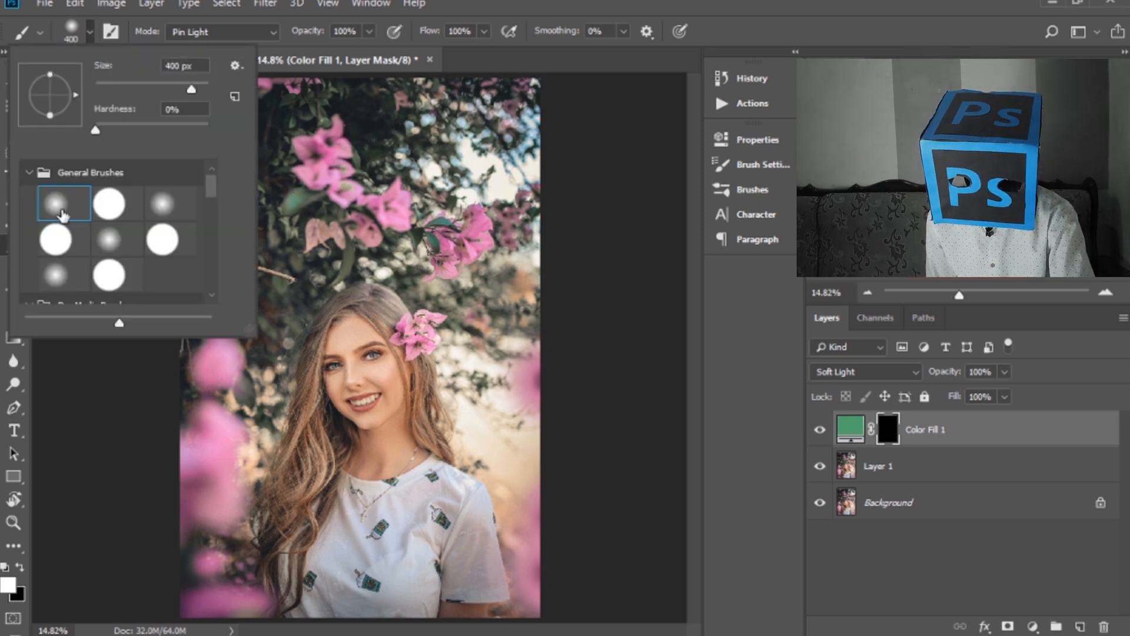
{"action": "left_click", "coordinate": [298, 203]}
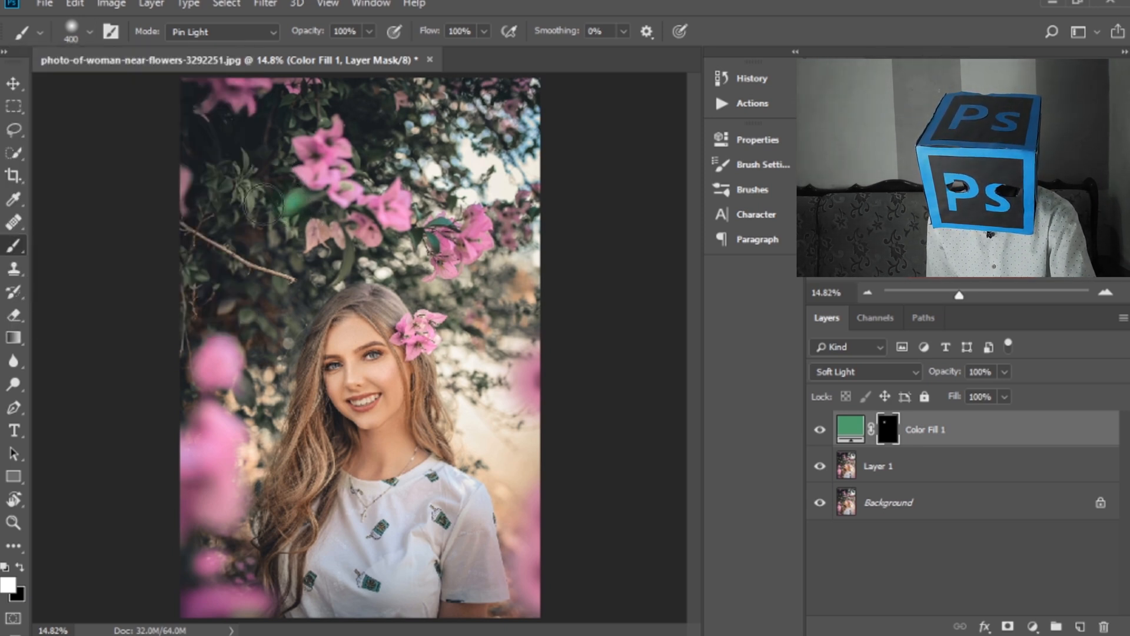
{"action": "mouse_move", "coordinate": [249, 186]}
{"action": "left_mouse_down"}
{"action": "mouse_move", "coordinate": [183, 128]}
{"action": "mouse_move", "coordinate": [180, 106]}
{"action": "mouse_move", "coordinate": [245, 130]}
{"action": "mouse_move", "coordinate": [324, 87]}
{"action": "mouse_move", "coordinate": [369, 91]}
{"action": "mouse_move", "coordinate": [363, 129]}
{"action": "mouse_move", "coordinate": [285, 130]}
{"action": "left_mouse_up"}
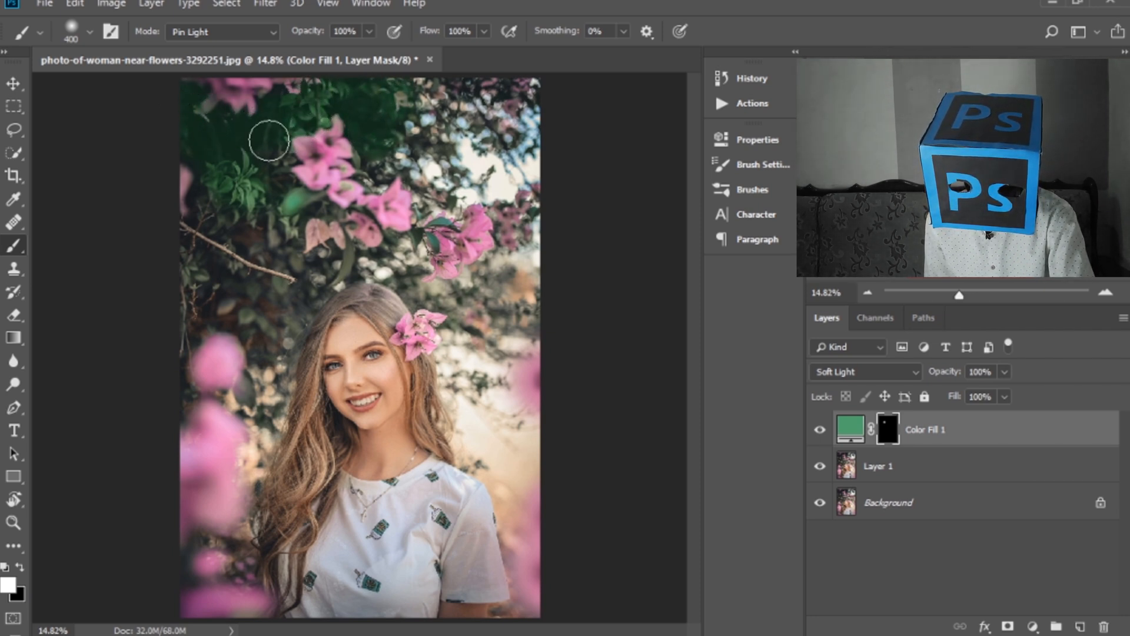
{"action": "left_click_drag", "start_coordinate": [274, 175], "coordinate": [285, 212]}
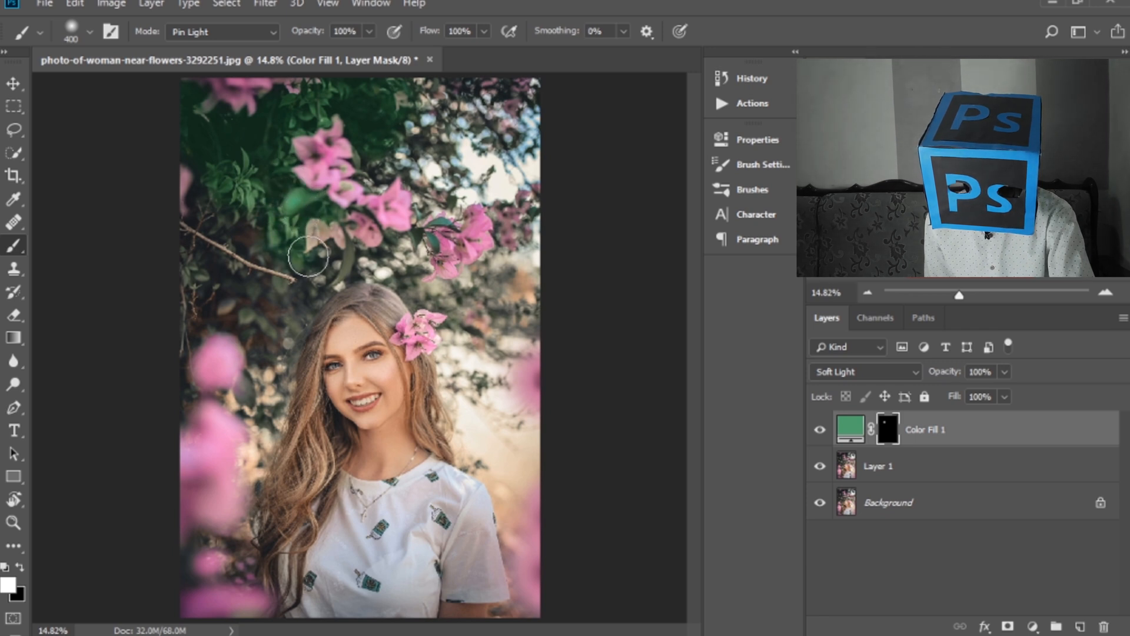
{"action": "mouse_move", "coordinate": [293, 290]}
{"action": "left_mouse_down"}
{"action": "mouse_move", "coordinate": [231, 269]}
{"action": "mouse_move", "coordinate": [244, 213]}
{"action": "mouse_move", "coordinate": [202, 235]}
{"action": "mouse_move", "coordinate": [188, 343]}
{"action": "left_mouse_up"}
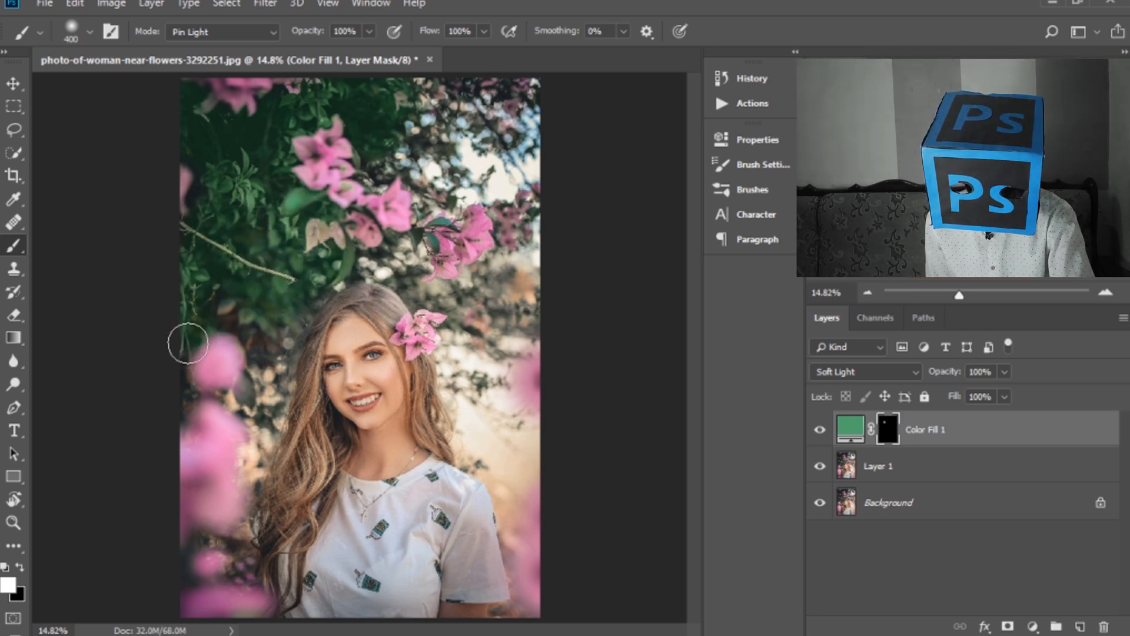
{"action": "mouse_move", "coordinate": [258, 367]}
{"action": "left_mouse_down"}
{"action": "mouse_move", "coordinate": [252, 386]}
{"action": "mouse_move", "coordinate": [282, 351]}
{"action": "mouse_move", "coordinate": [315, 271]}
{"action": "left_mouse_up"}
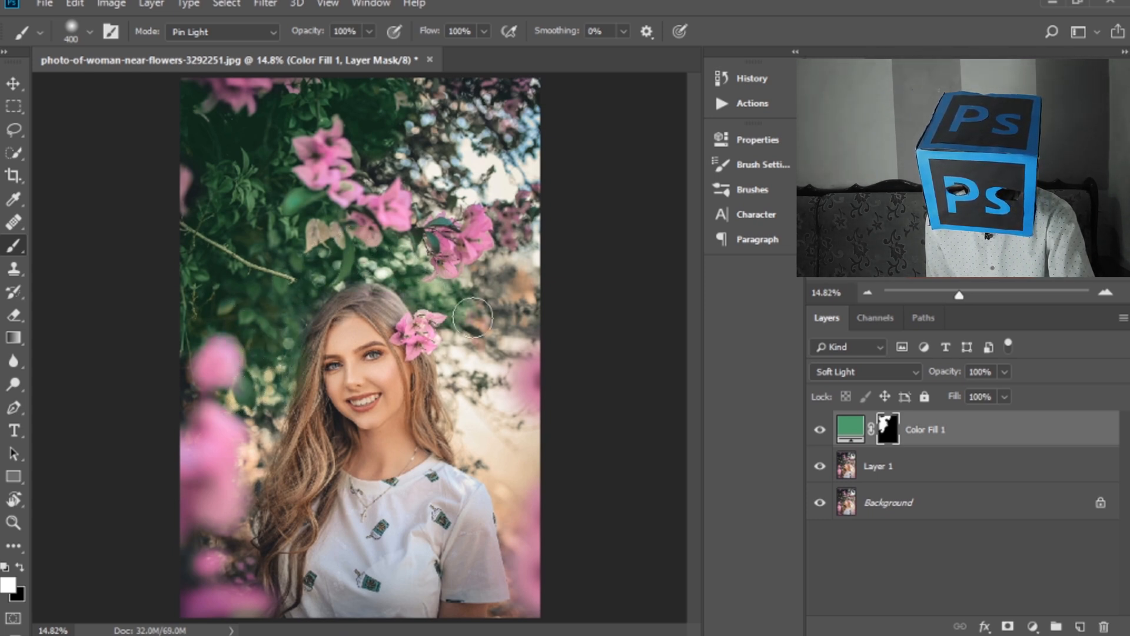
{"action": "mouse_move", "coordinate": [440, 287]}
{"action": "left_mouse_down"}
{"action": "mouse_move", "coordinate": [555, 202]}
{"action": "mouse_move", "coordinate": [447, 201]}
{"action": "mouse_move", "coordinate": [411, 158]}
{"action": "left_mouse_up"}
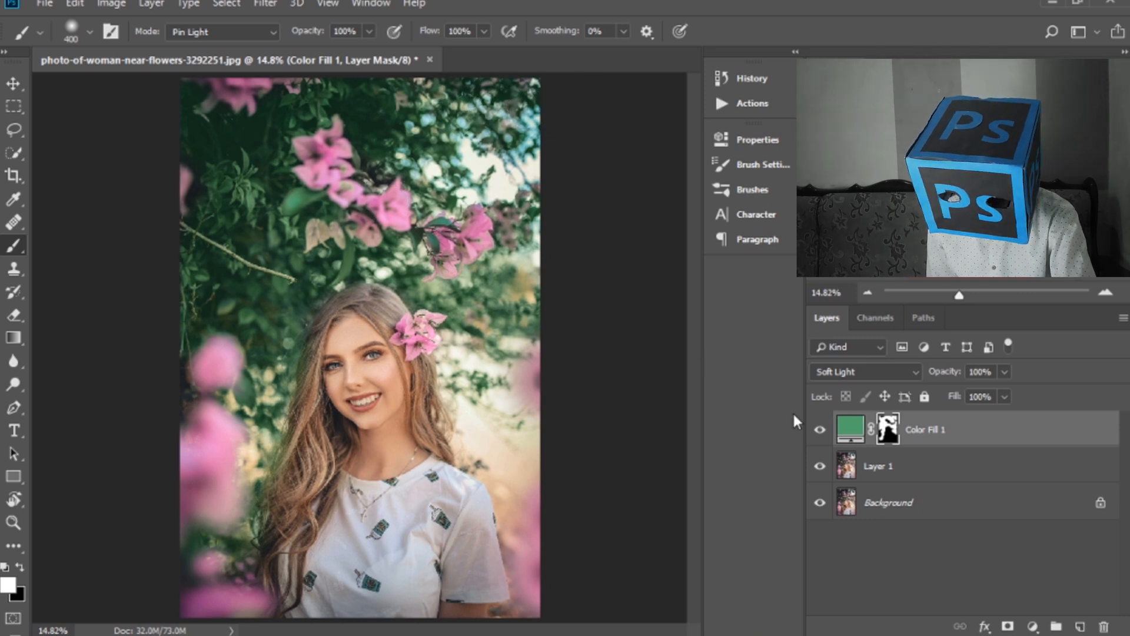
- Raise the green fill colour's saturation to 54%, giving colour 4aa269
{"action": "double_click", "coordinate": [853, 433]}
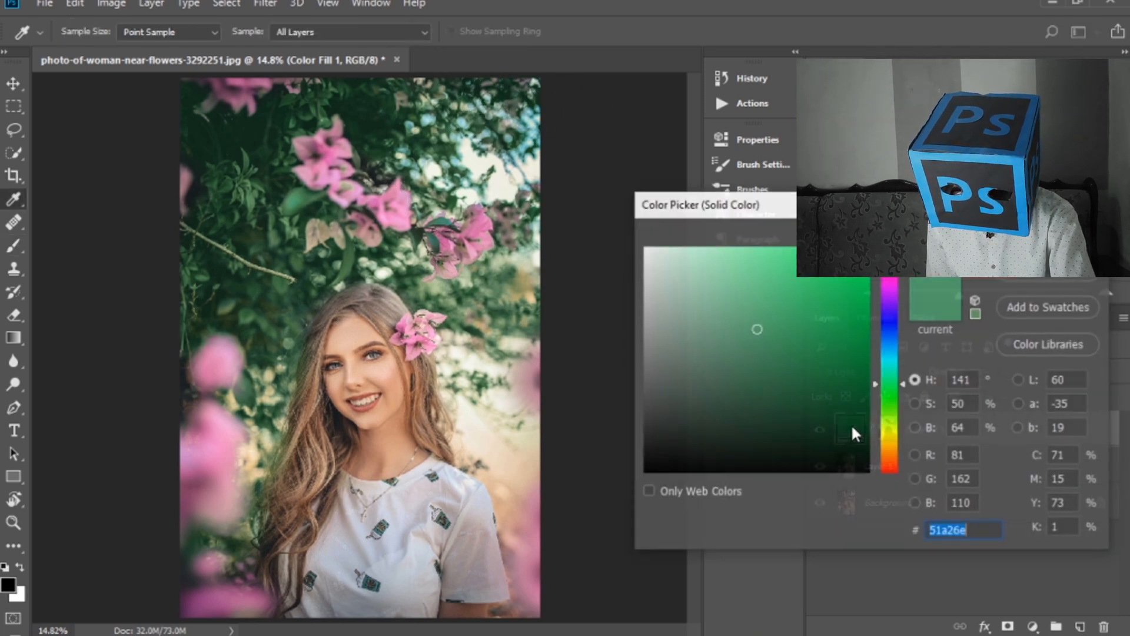
{"action": "left_click", "coordinate": [915, 404]}
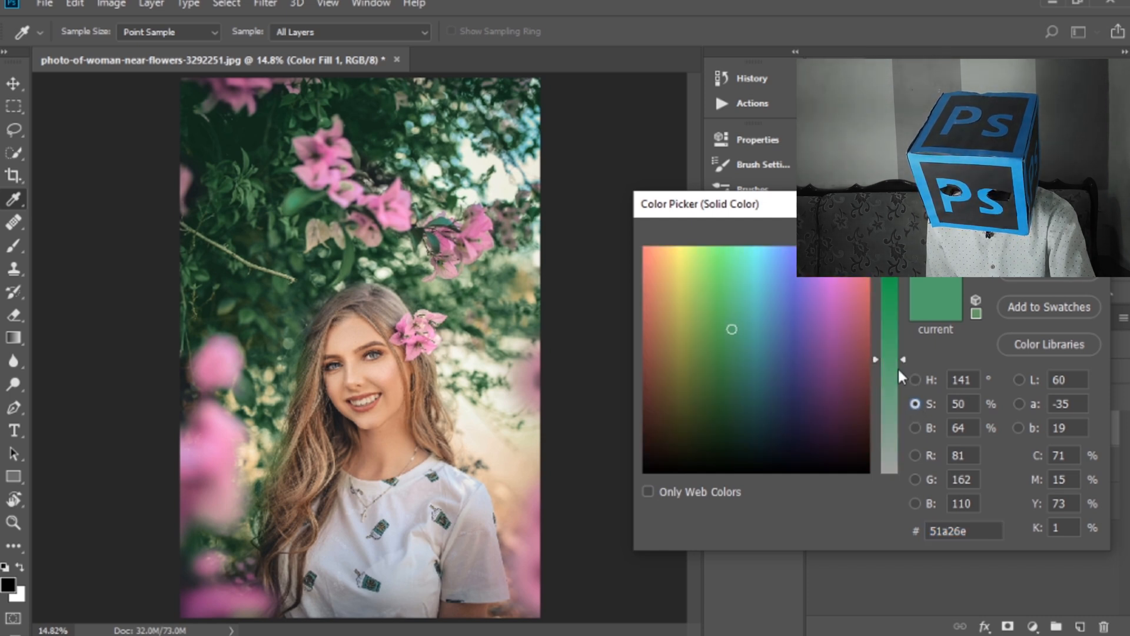
{"action": "mouse_move", "coordinate": [899, 370]}
{"action": "left_mouse_down"}
{"action": "mouse_move", "coordinate": [899, 313]}
{"action": "mouse_move", "coordinate": [894, 349]}
{"action": "mouse_move", "coordinate": [875, 352]}
{"action": "left_mouse_up"}
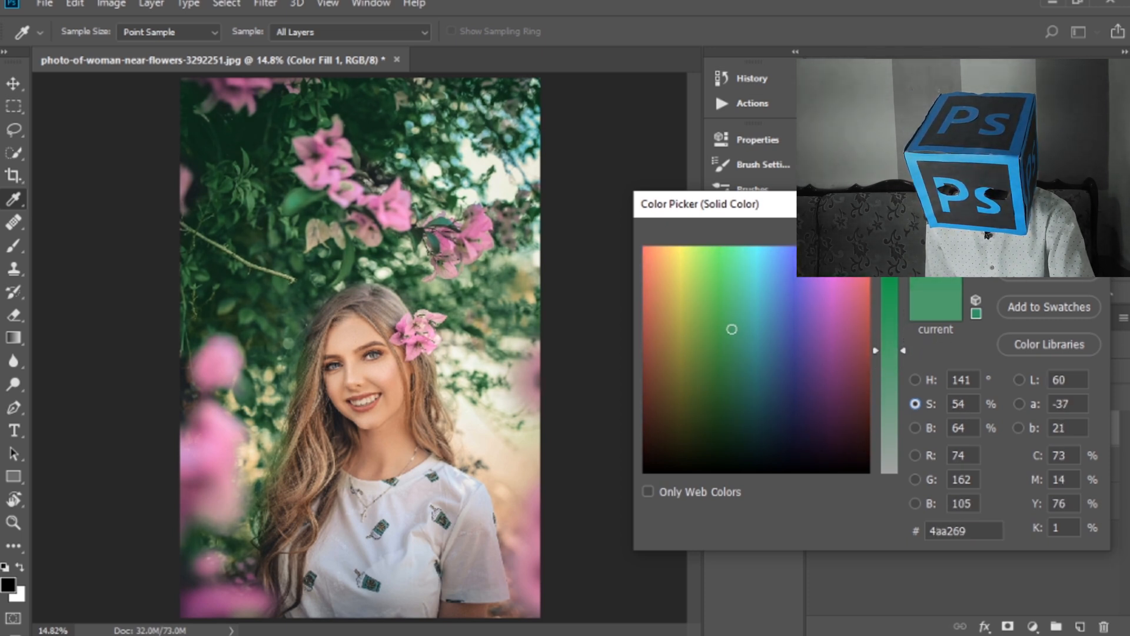
{"action": "left_click", "coordinate": [1050, 232]}
- Add a second black Solid Color fill layer above the green one and invert its mask
{"action": "left_click", "coordinate": [1033, 626]}
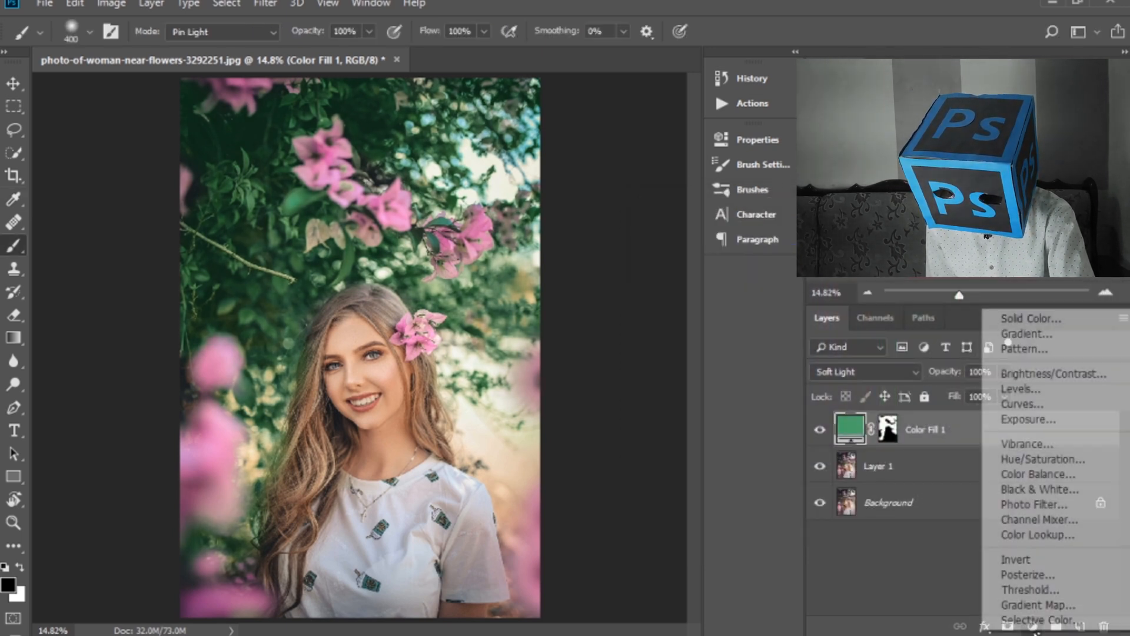
{"action": "left_click", "coordinate": [1038, 315]}
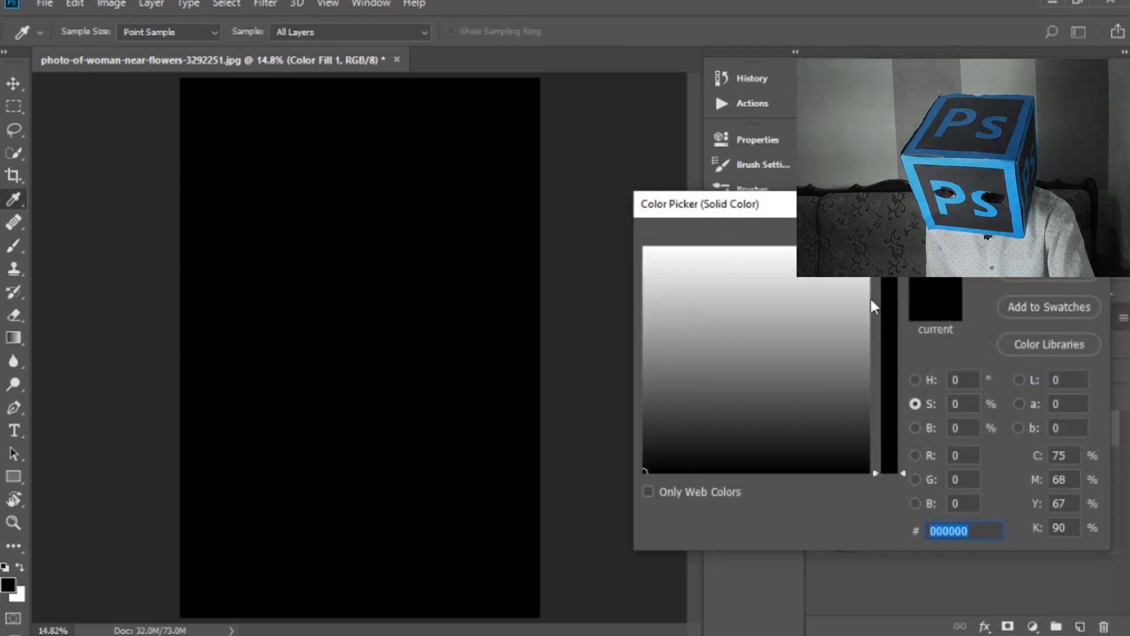
{"action": "left_click", "coordinate": [915, 379]}
{"action": "key", "text": "Return"}
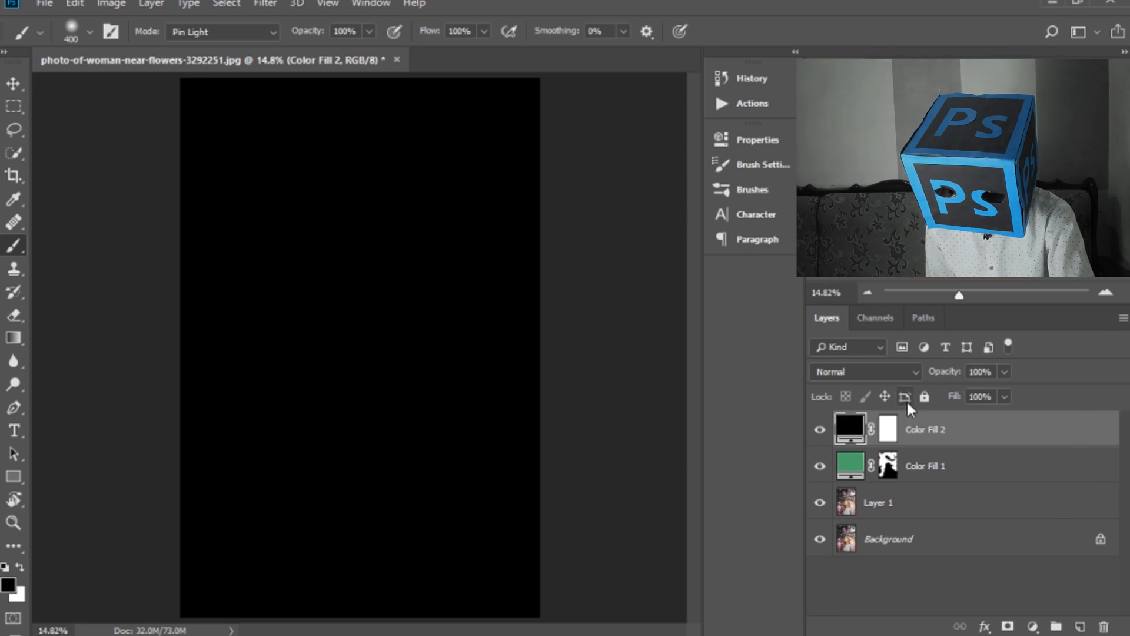
{"action": "left_click", "coordinate": [892, 432]}
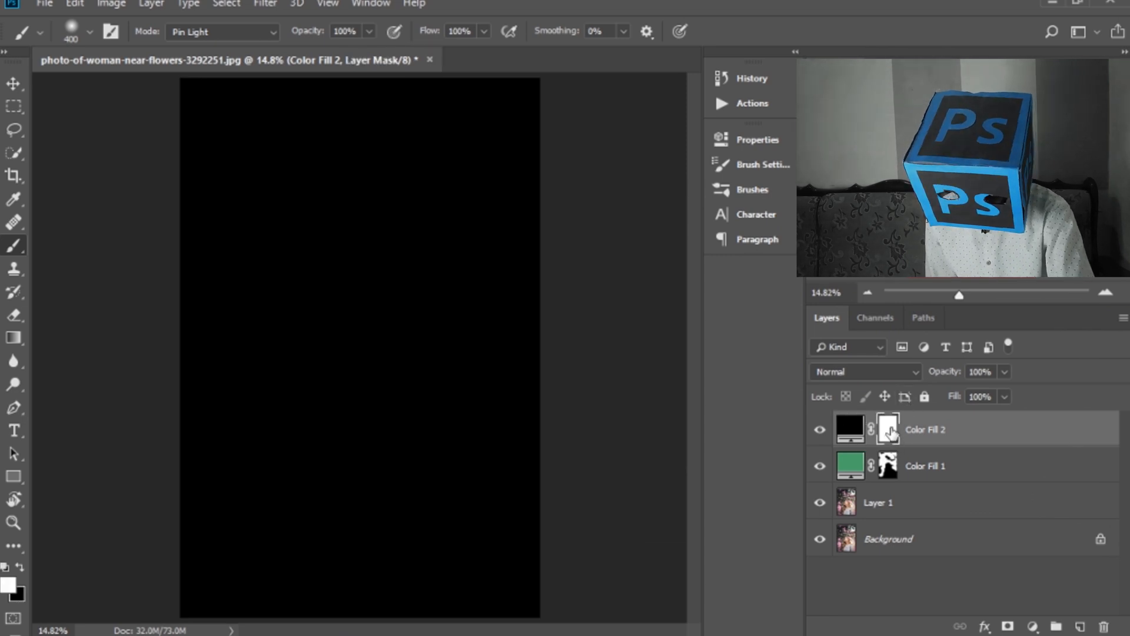
{"action": "key", "text": "ctrl+i"}
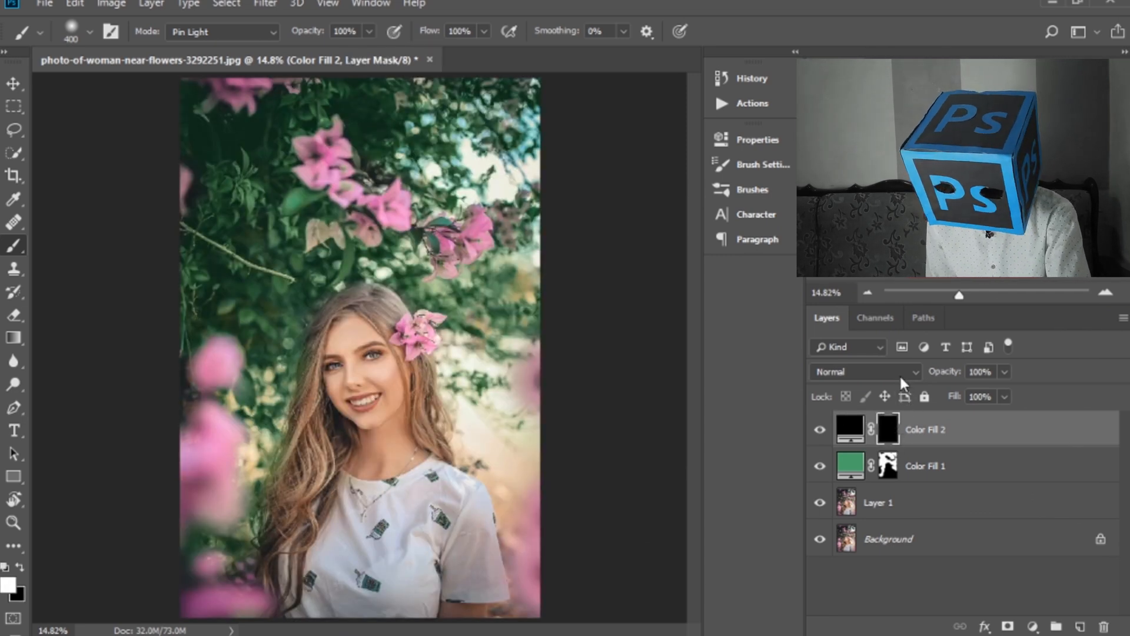
- Set the second fill layer to Soft Light blending and its colour to pink e783b7, sampled from the flowers above the woman
{"action": "left_click", "coordinate": [899, 376]}
{"action": "left_click", "coordinate": [857, 212]}
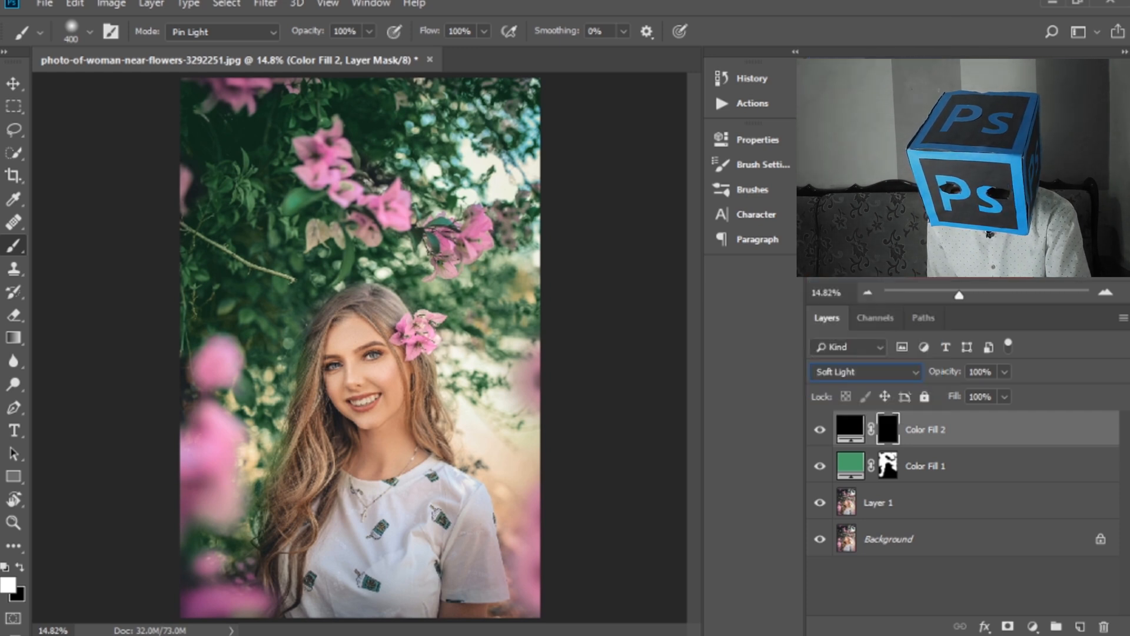
{"action": "double_click", "coordinate": [848, 432]}
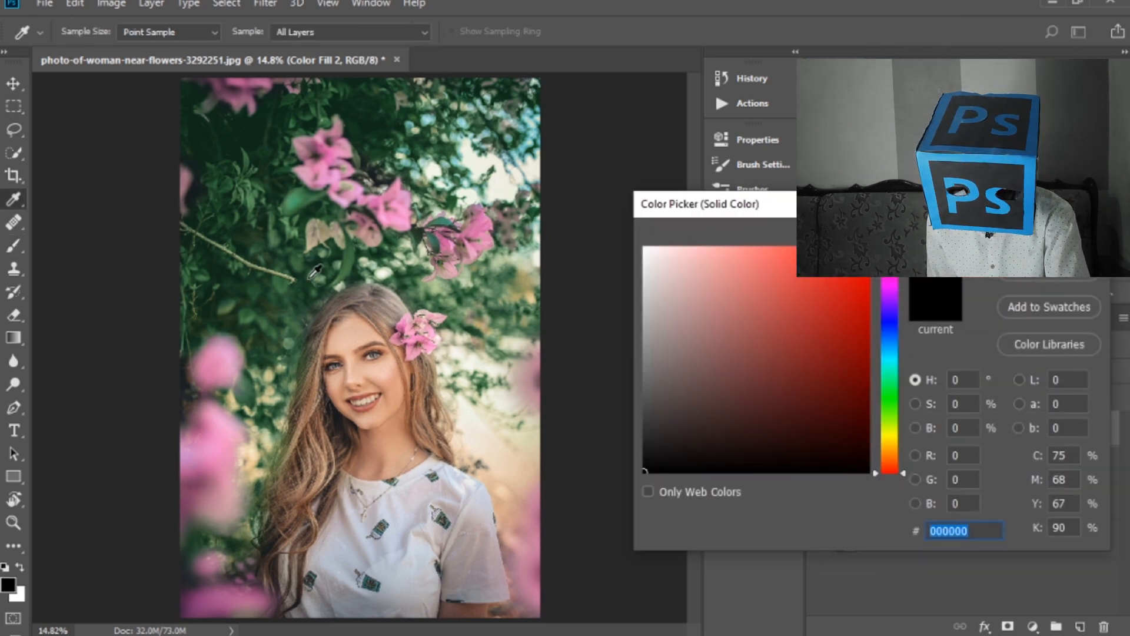
{"action": "left_click", "coordinate": [324, 164]}
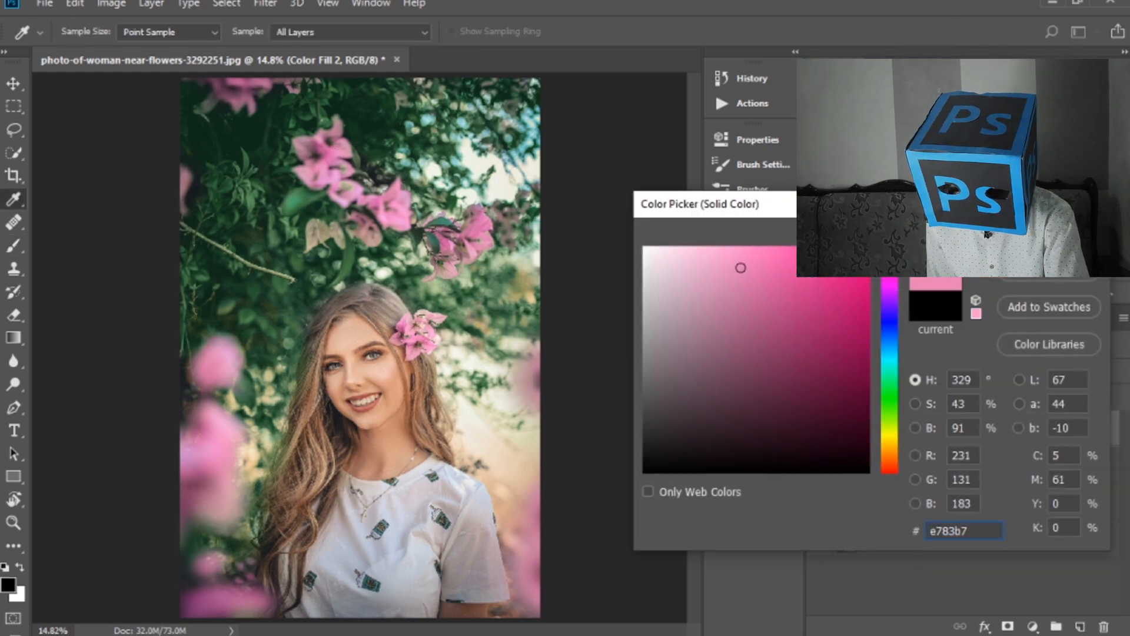
{"action": "left_click", "coordinate": [1049, 232]}
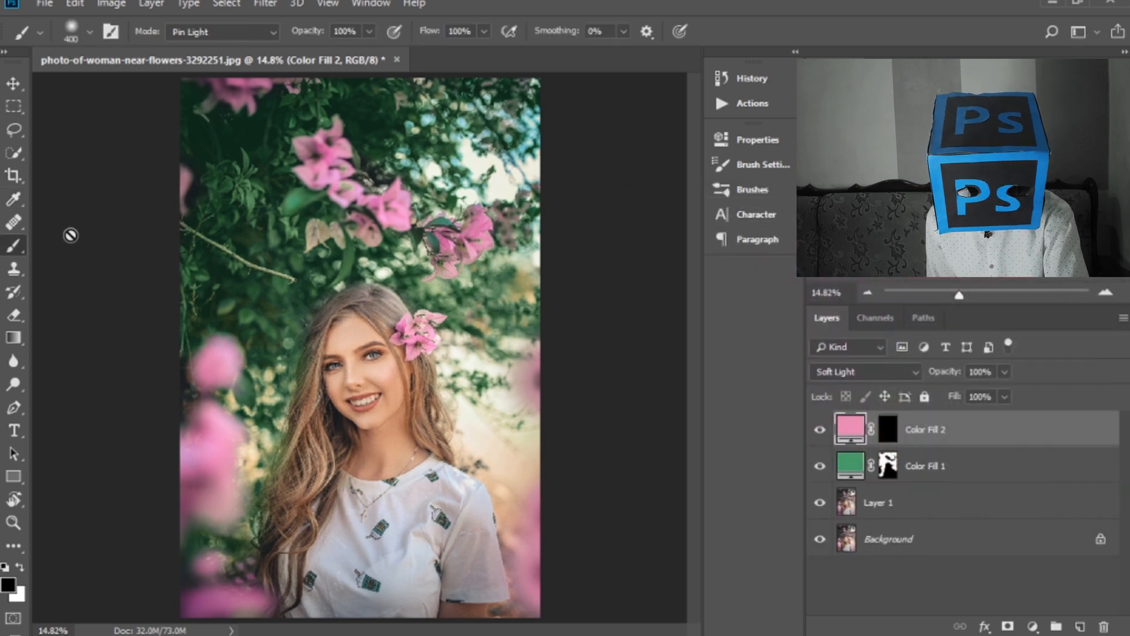
- Paint white on the pink fill's mask over all the flowers around the woman and in her hair with the 400 px brush
{"action": "left_click", "coordinate": [888, 429]}
{"action": "key", "text": "x"}
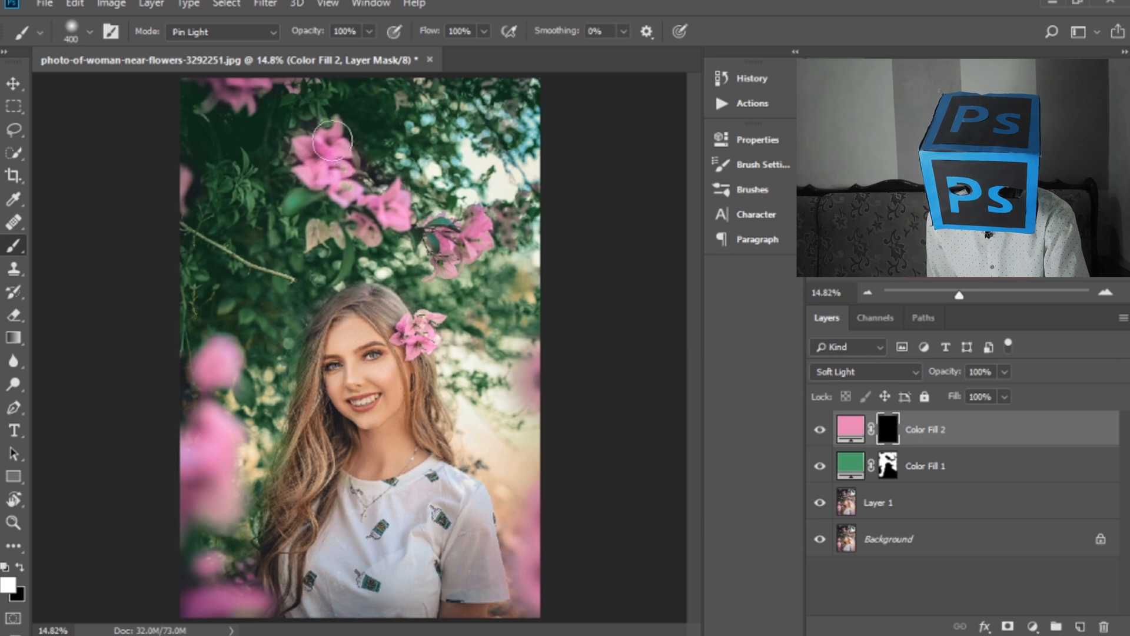
{"action": "mouse_move", "coordinate": [341, 197]}
{"action": "left_mouse_down"}
{"action": "mouse_move", "coordinate": [406, 206]}
{"action": "mouse_move", "coordinate": [367, 232]}
{"action": "mouse_move", "coordinate": [388, 240]}
{"action": "mouse_move", "coordinate": [475, 224]}
{"action": "left_mouse_up"}
{"action": "left_click_drag", "start_coordinate": [436, 264], "coordinate": [443, 271]}
{"action": "mouse_move", "coordinate": [415, 332]}
{"action": "left_mouse_down"}
{"action": "mouse_move", "coordinate": [428, 334]}
{"action": "mouse_move", "coordinate": [418, 330]}
{"action": "left_mouse_up"}
{"action": "left_click_drag", "start_coordinate": [541, 372], "coordinate": [534, 385]}
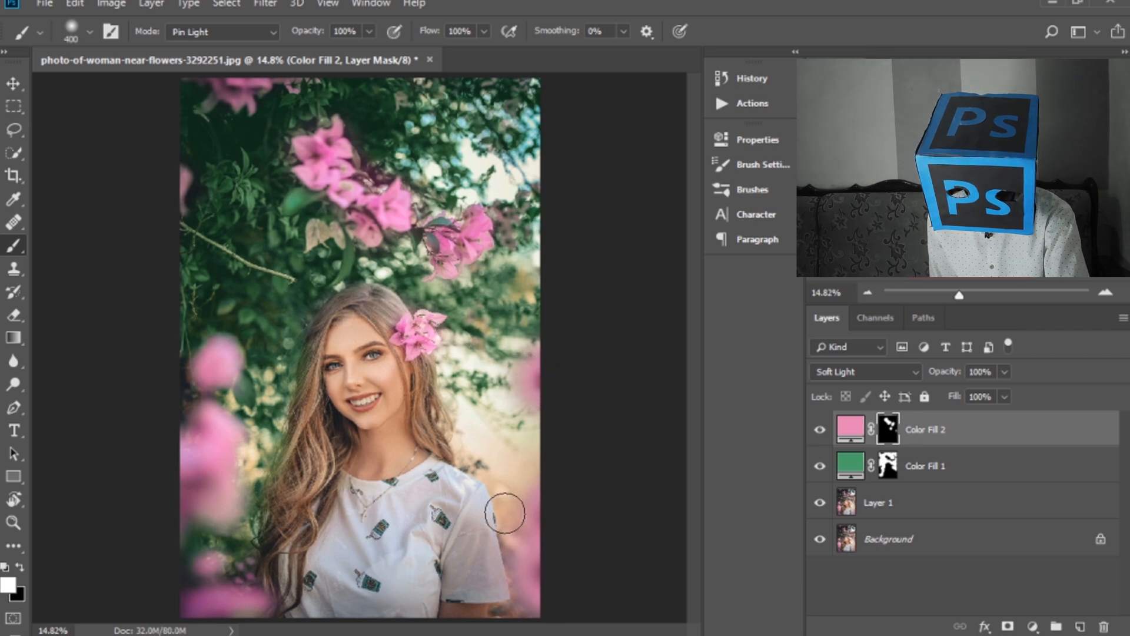
{"action": "left_click_drag", "start_coordinate": [218, 597], "coordinate": [251, 600]}
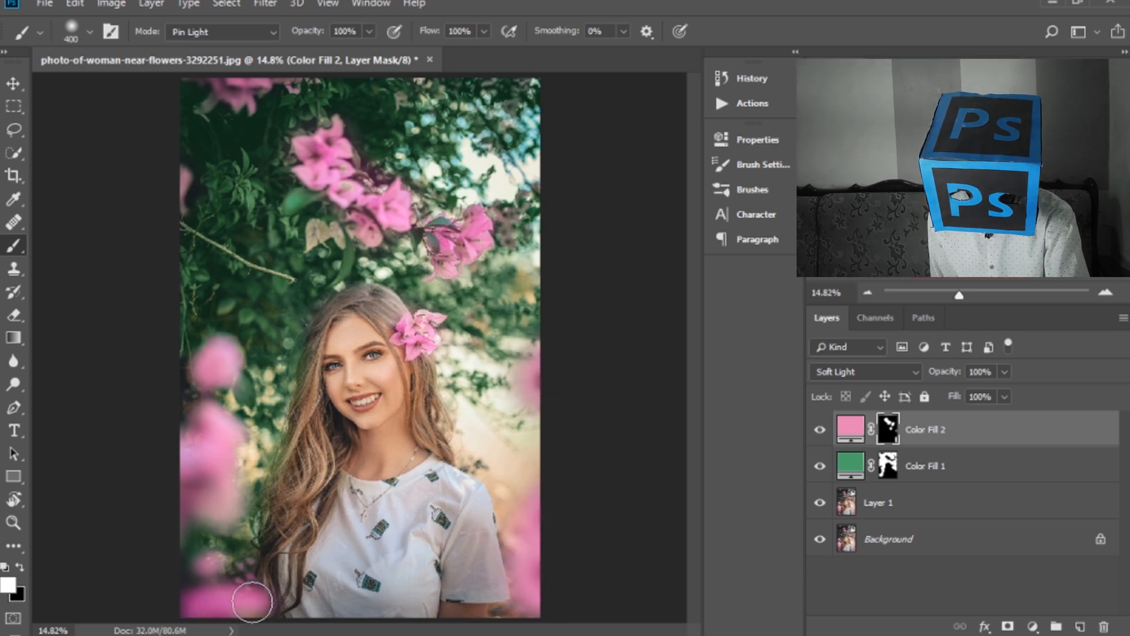
{"action": "left_click_drag", "start_coordinate": [204, 503], "coordinate": [209, 443]}
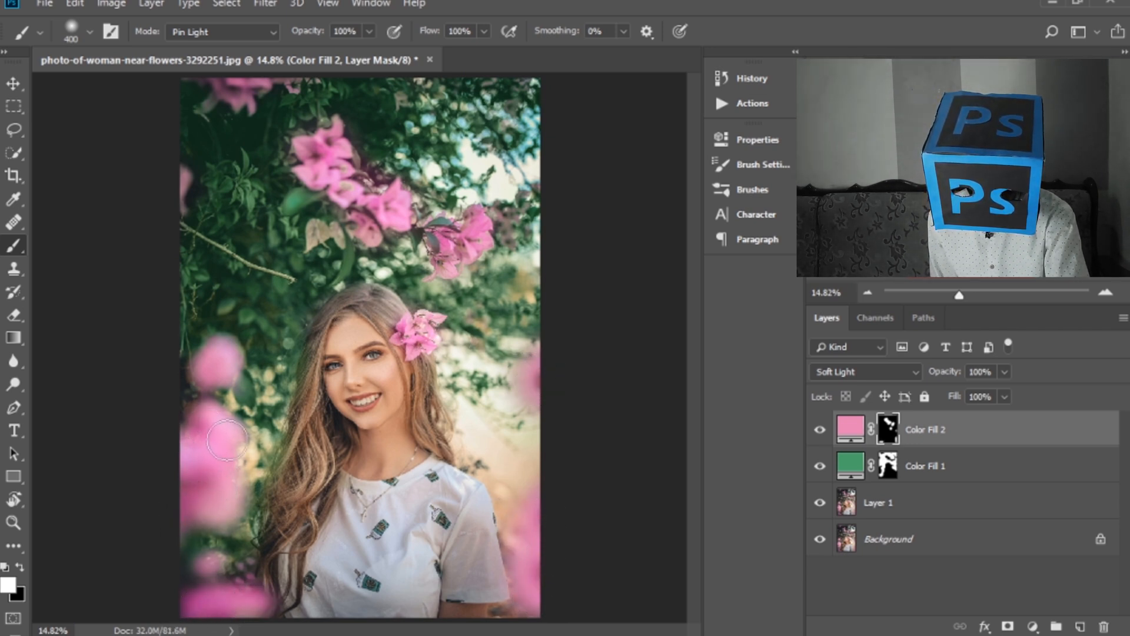
{"action": "mouse_move", "coordinate": [212, 370]}
{"action": "left_mouse_down"}
{"action": "mouse_move", "coordinate": [219, 361]}
{"action": "mouse_move", "coordinate": [217, 370]}
{"action": "left_mouse_up"}
{"action": "mouse_move", "coordinate": [182, 202]}
{"action": "left_mouse_down"}
{"action": "mouse_move", "coordinate": [182, 177]}
{"action": "mouse_move", "coordinate": [175, 202]}
{"action": "left_mouse_up"}
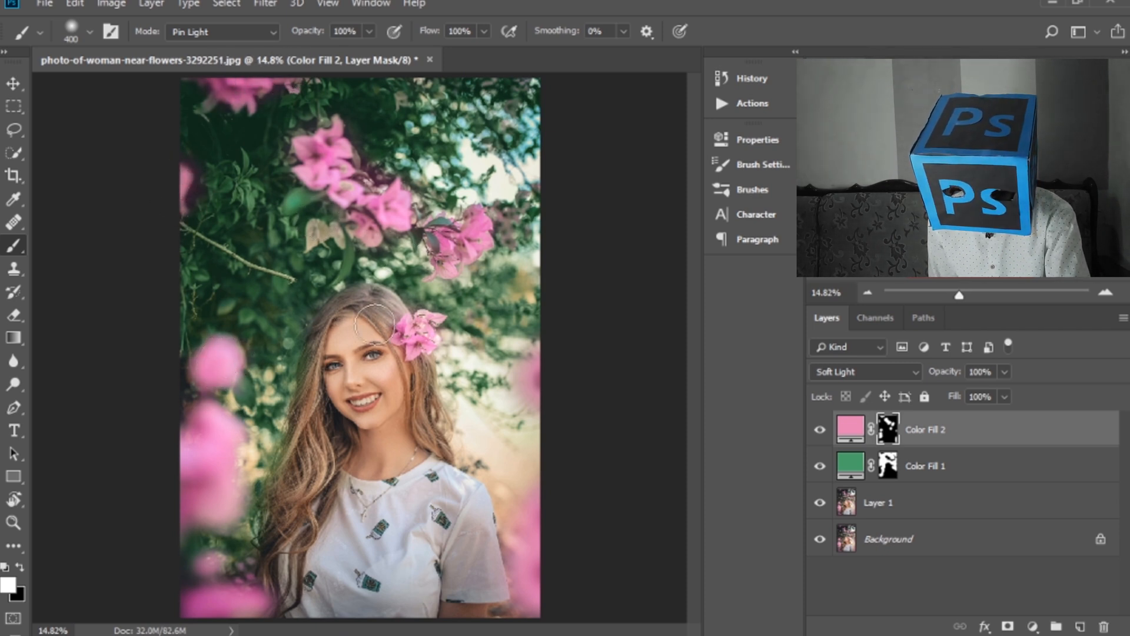
- Raise the pink fill colour's saturation to 56%, giving colour e766a9
{"action": "double_click", "coordinate": [850, 429]}
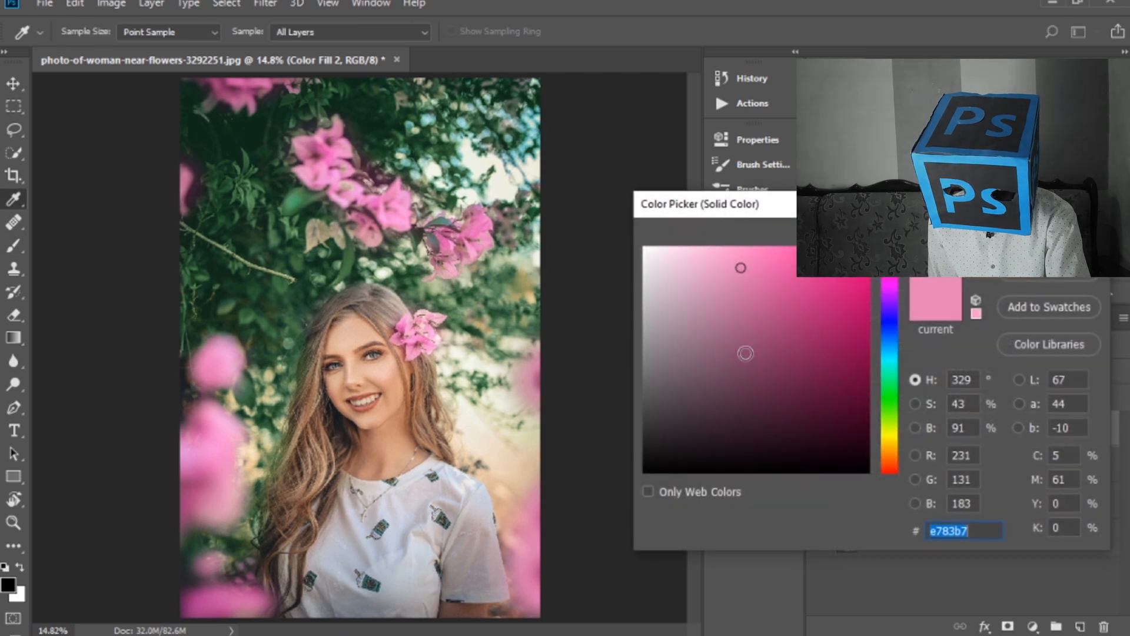
{"action": "left_click", "coordinate": [919, 404]}
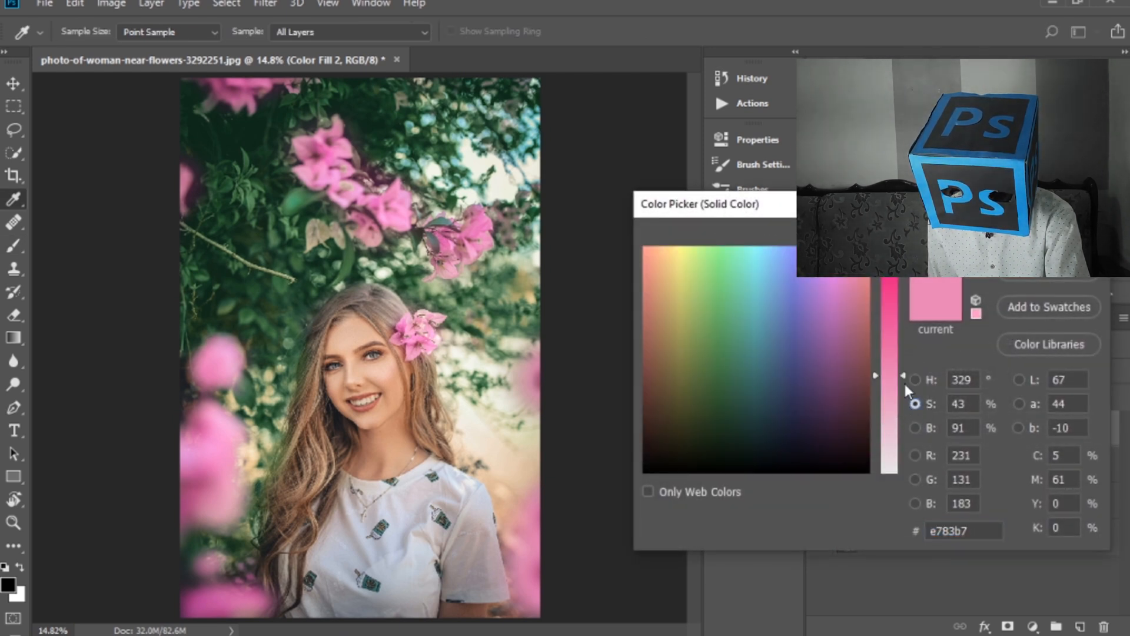
{"action": "left_click_drag", "start_coordinate": [905, 372], "coordinate": [902, 345]}
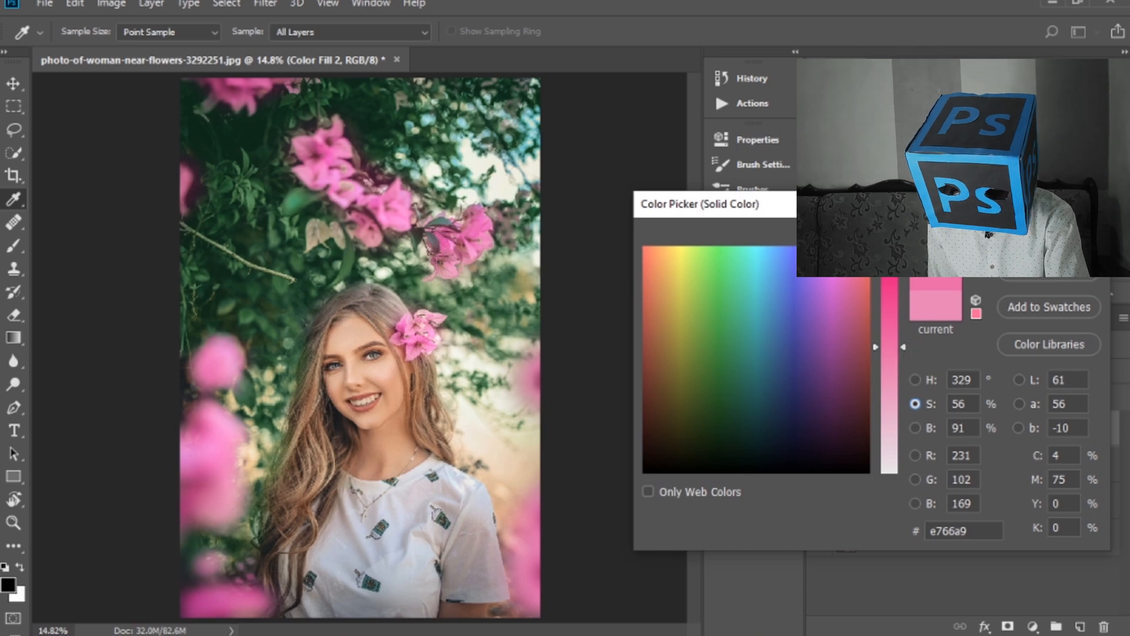
{"action": "left_click", "coordinate": [916, 380]}
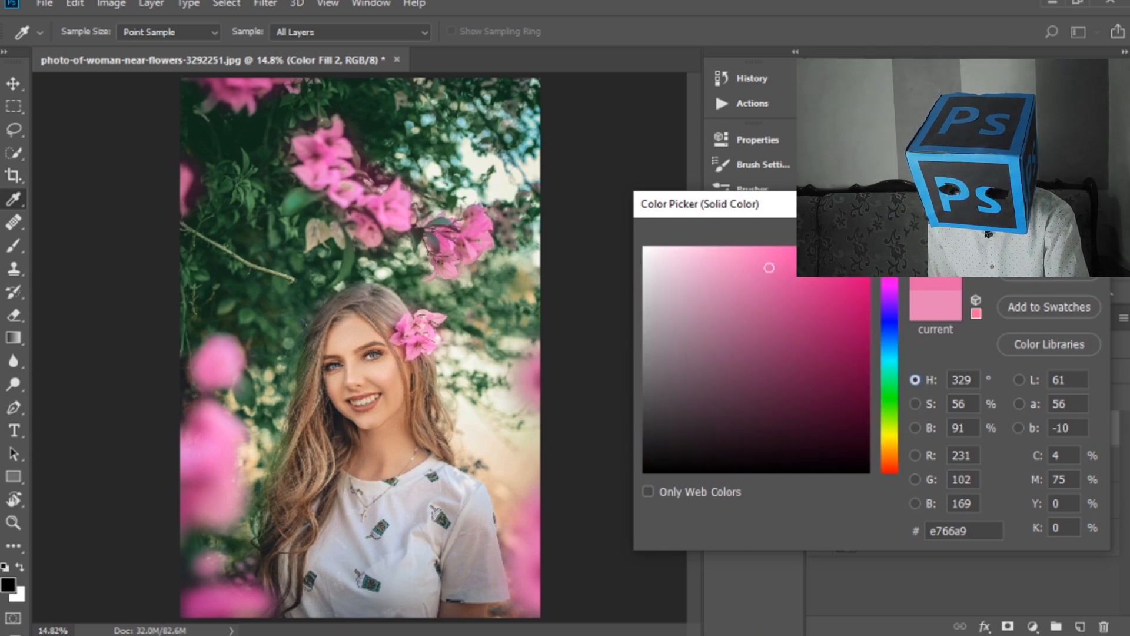
{"action": "left_click", "coordinate": [1048, 232]}
- Erase the pink spill around the upper flowers from the pink fill's mask with a soft 125 px eraser
{"action": "key", "text": "ctrl+plus"}
{"action": "key", "text": "ctrl+plus"}
{"action": "key", "text": "ctrl+plus"}
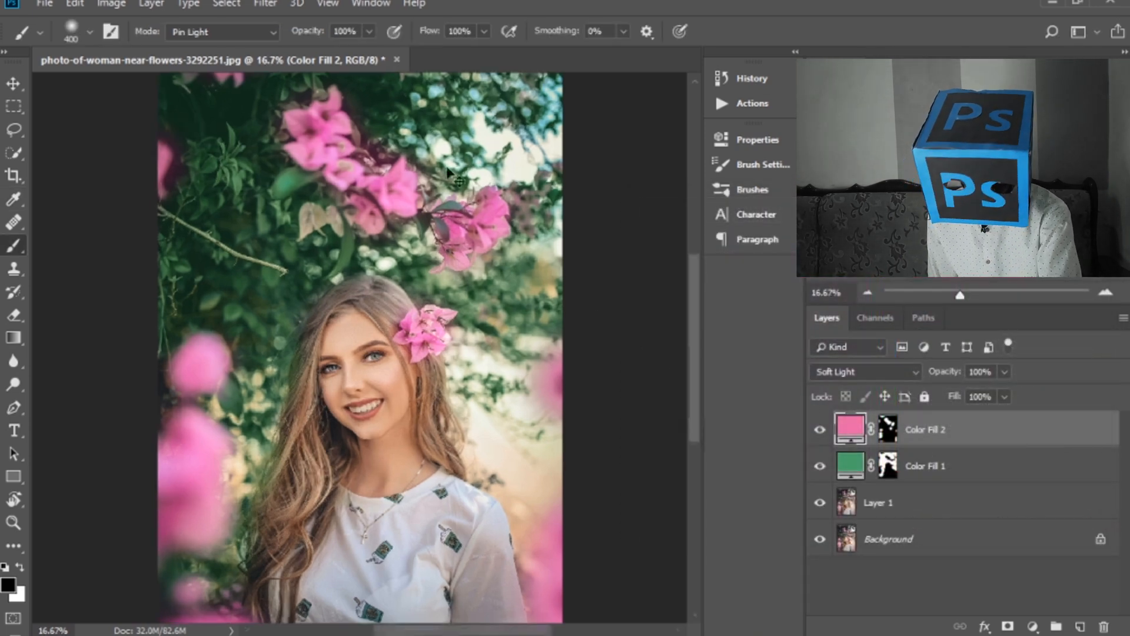
{"action": "mouse_move", "coordinate": [429, 164]}
{"action": "left_mouse_down"}
{"action": "mouse_move", "coordinate": [476, 421]}
{"action": "mouse_move", "coordinate": [464, 522]}
{"action": "left_mouse_up"}
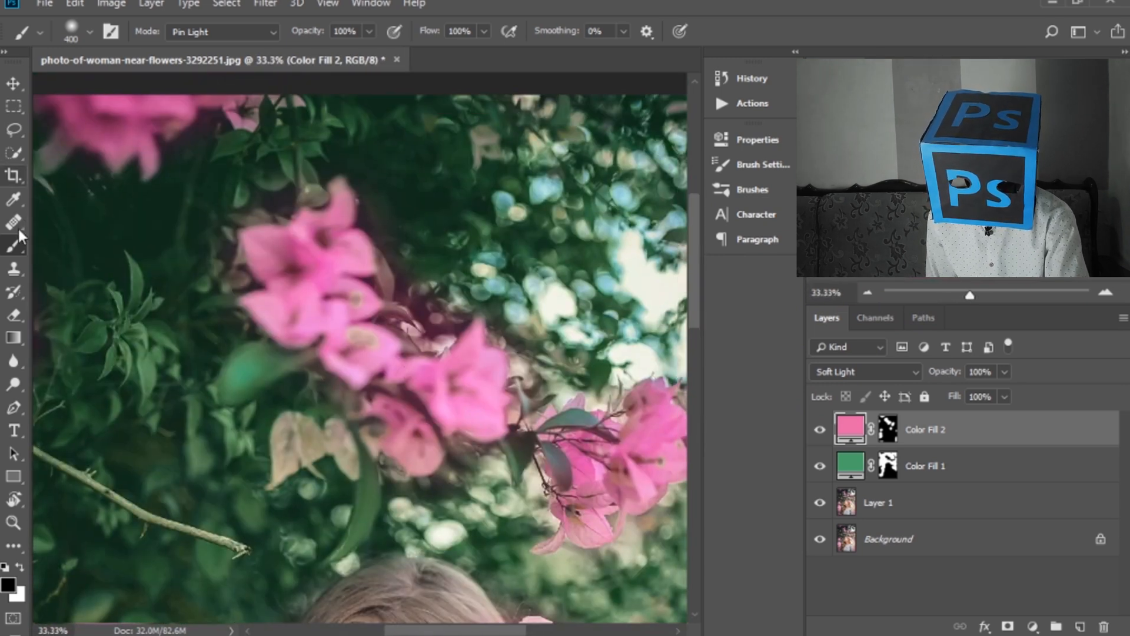
{"action": "left_click", "coordinate": [13, 316]}
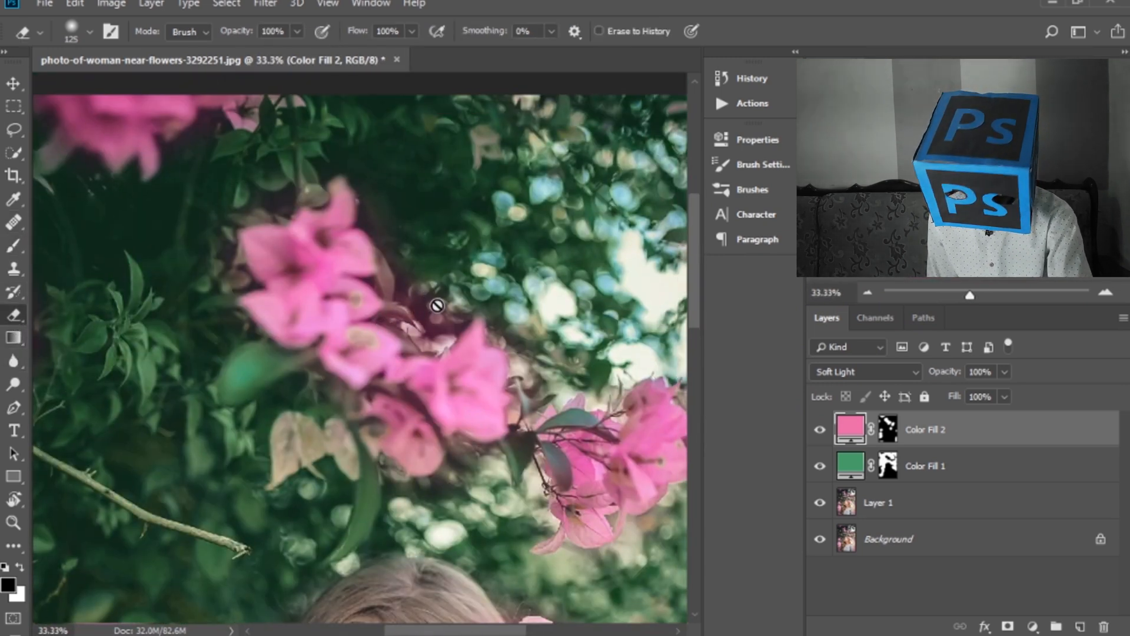
{"action": "key", "text": "ctrl+backslash"}
{"action": "key", "text": "x"}
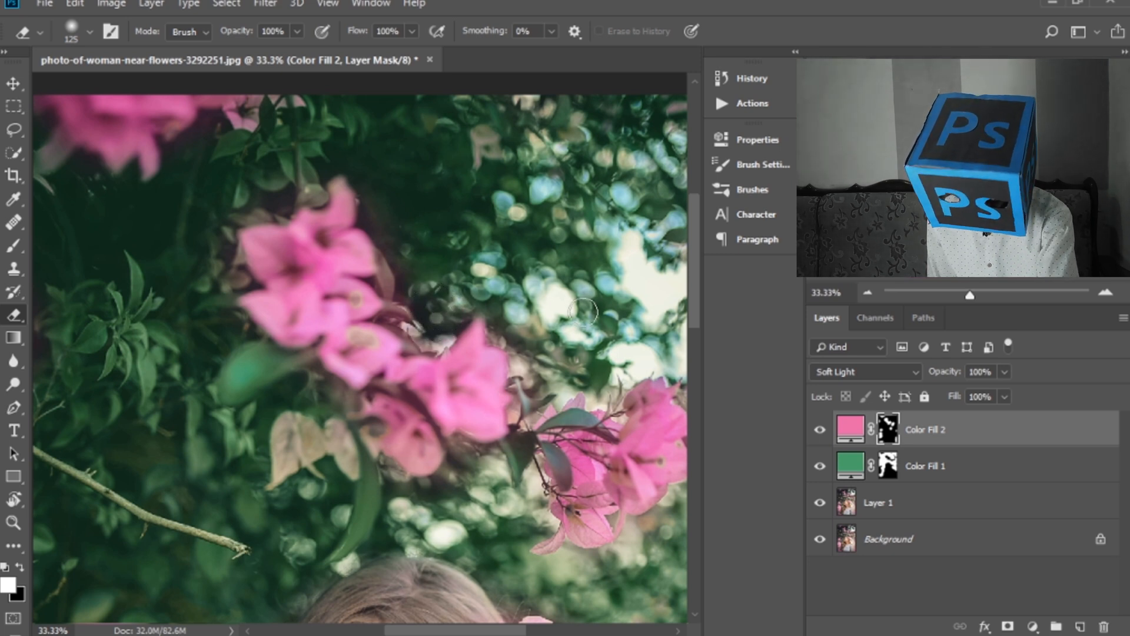
{"action": "key", "text": "ctrl+0"}
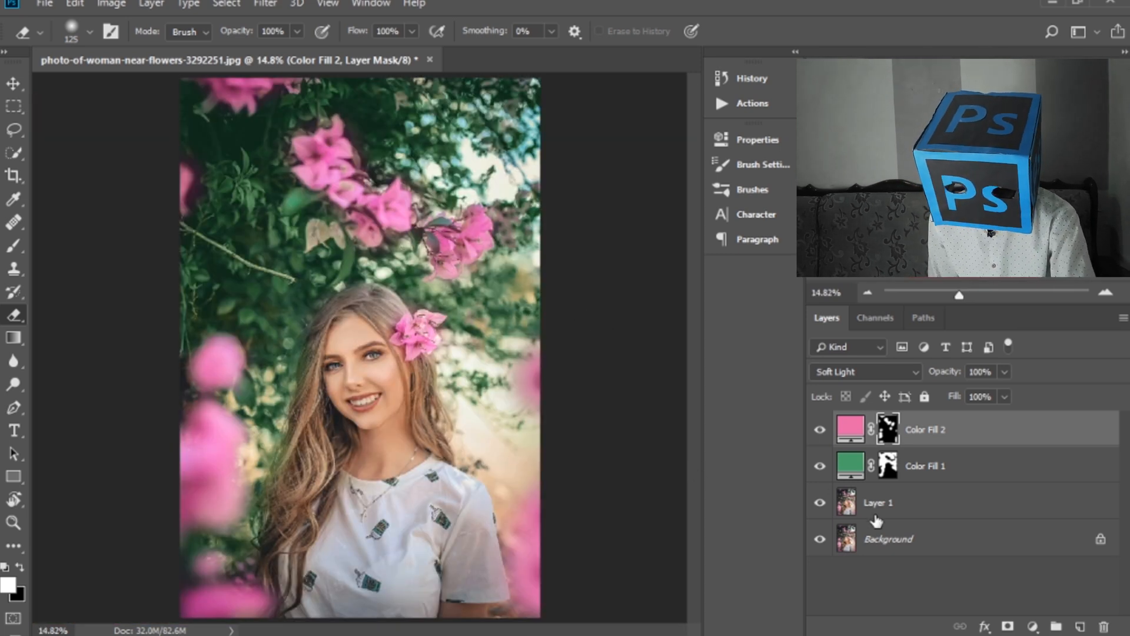
- Add a third black Solid Color fill layer, set it to Soft Light blending and invert its mask
{"action": "left_click", "coordinate": [1032, 626]}
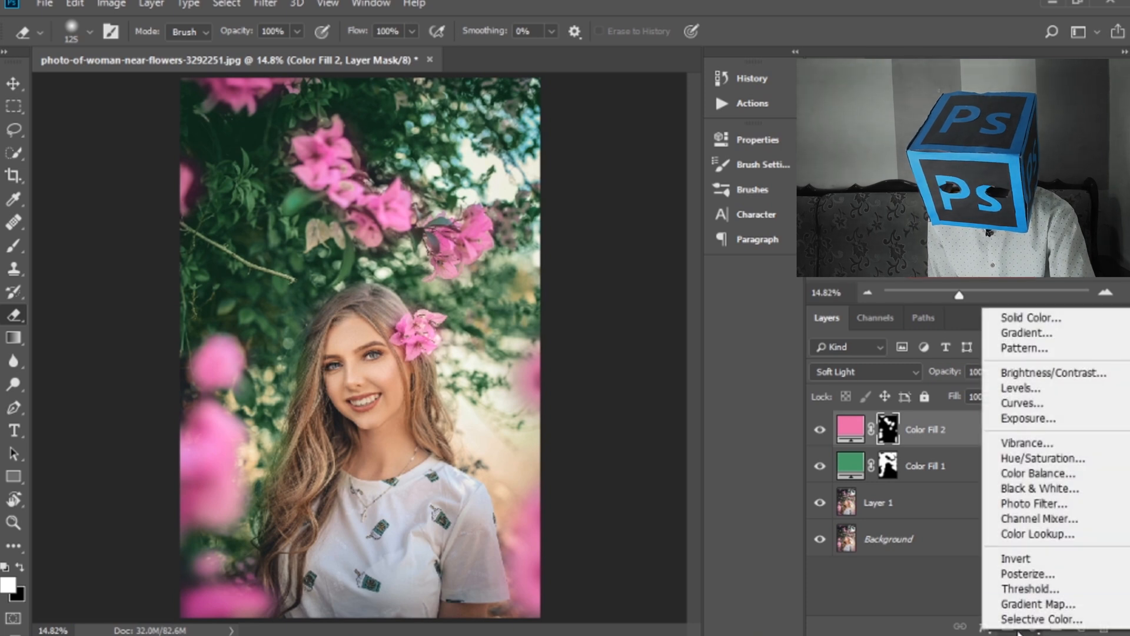
{"action": "left_click", "coordinate": [1032, 318]}
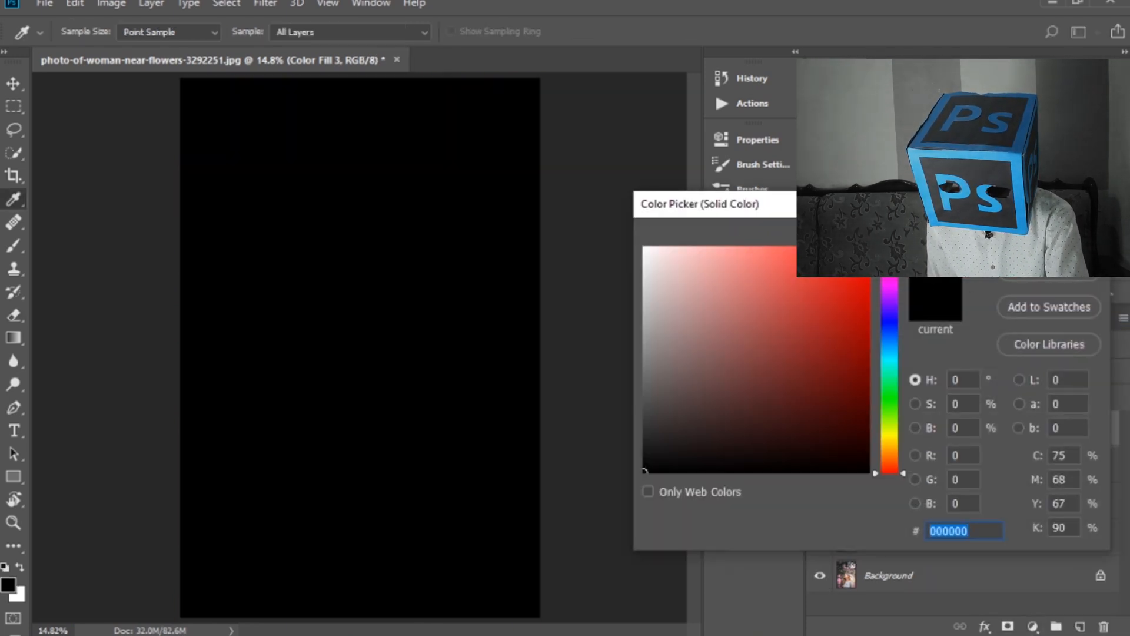
{"action": "key", "text": "Return"}
{"action": "left_click", "coordinate": [878, 367]}
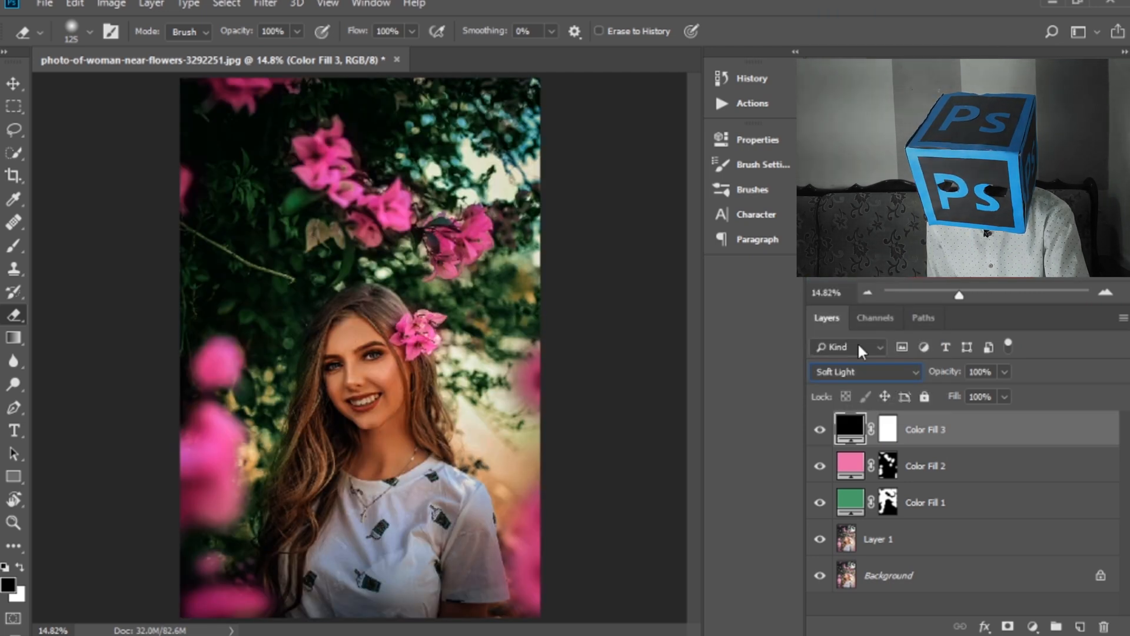
{"action": "left_click", "coordinate": [836, 211]}
{"action": "left_click", "coordinate": [886, 432]}
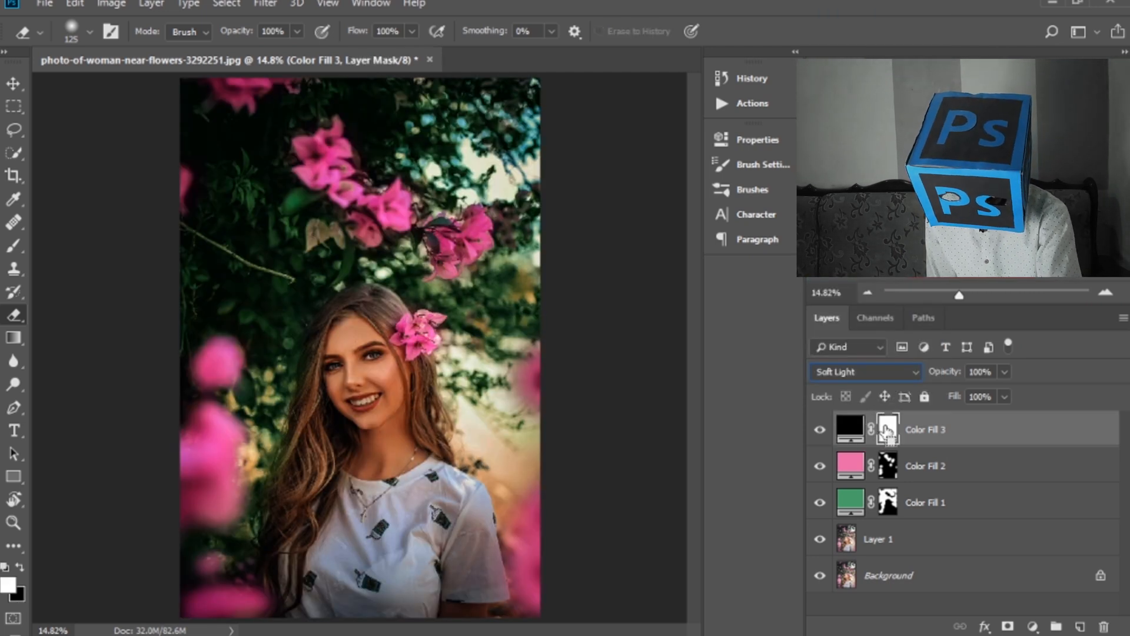
- Set the third fill's colour to b0b6c6, sampled from the woman's T-shirt, and make its mask active for painting
{"action": "double_click", "coordinate": [849, 428]}
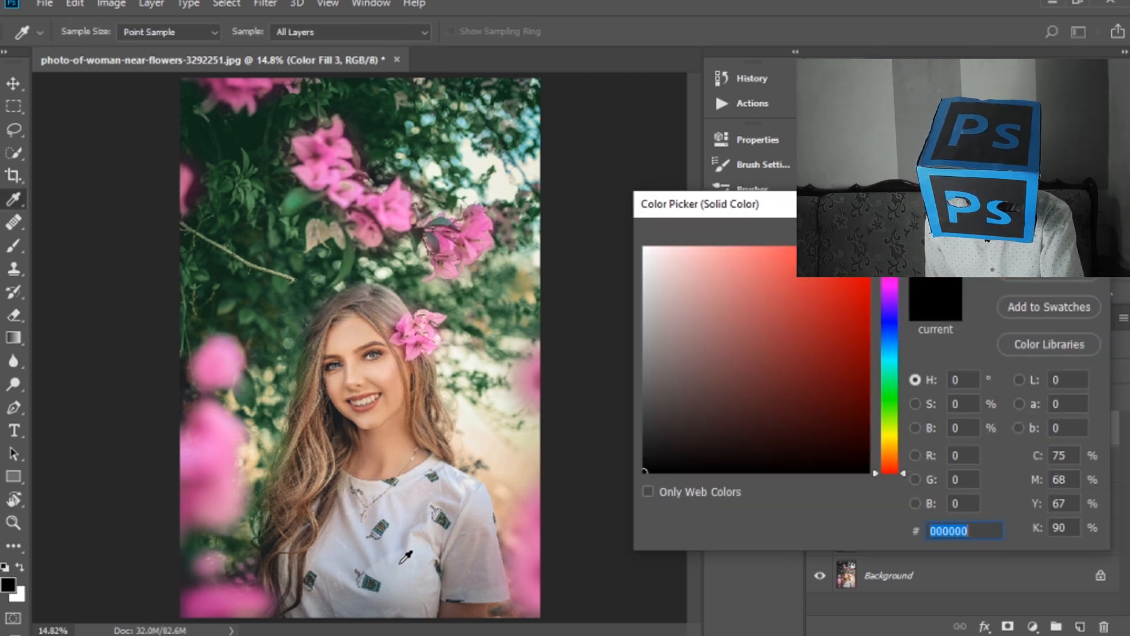
{"action": "left_click", "coordinate": [356, 555]}
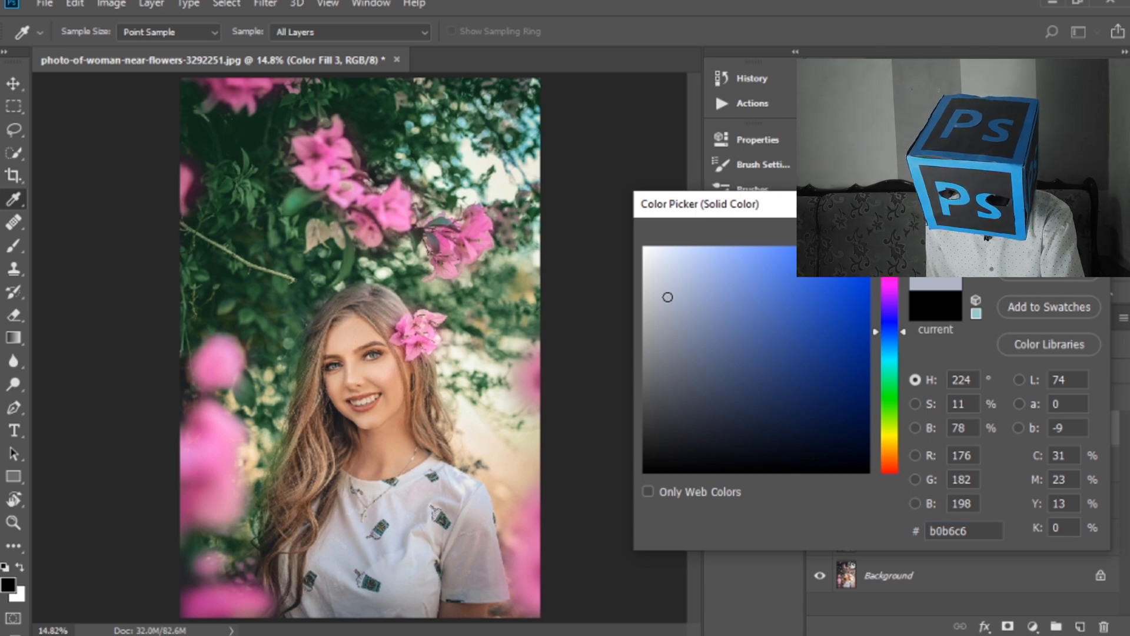
{"action": "left_click", "coordinate": [1049, 233]}
{"action": "left_click", "coordinate": [890, 431]}
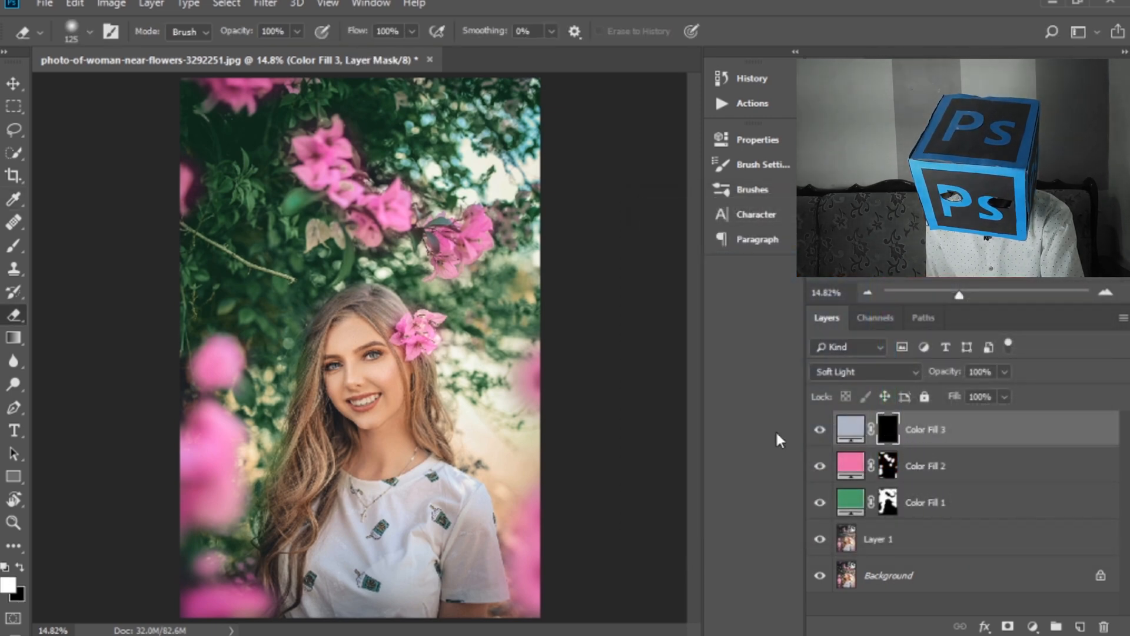
{"action": "scroll", "coordinate": [377, 514], "scroll_direction": "up", "scroll_amount": 2}
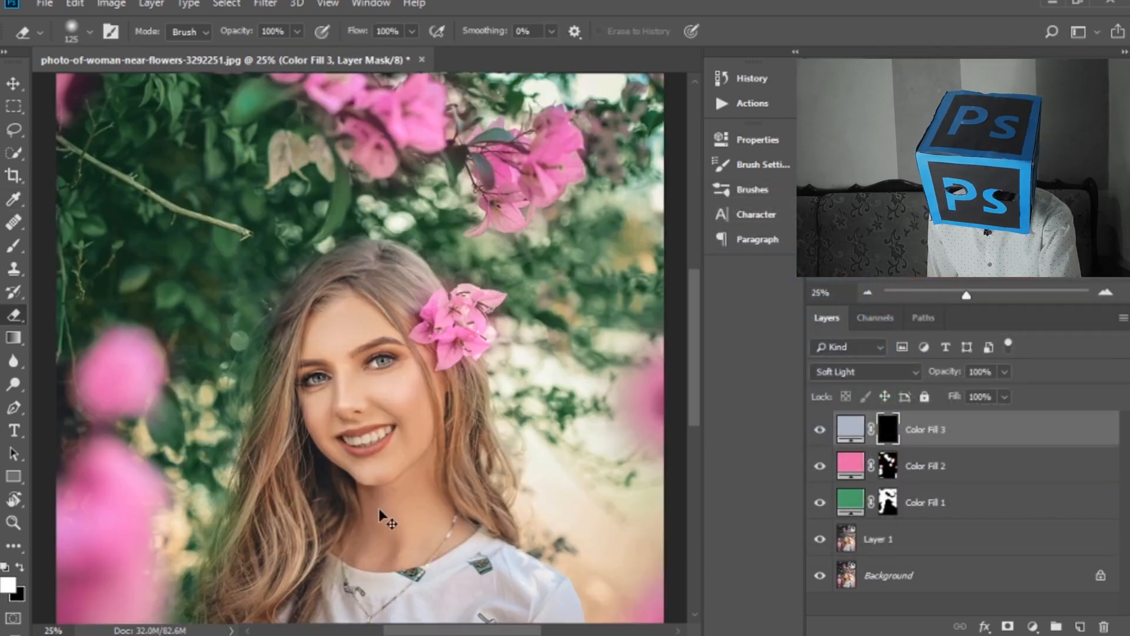
{"action": "left_click_drag", "start_coordinate": [434, 524], "coordinate": [406, 360]}
{"action": "scroll", "coordinate": [406, 360], "scroll_direction": "down", "scroll_amount": 2}
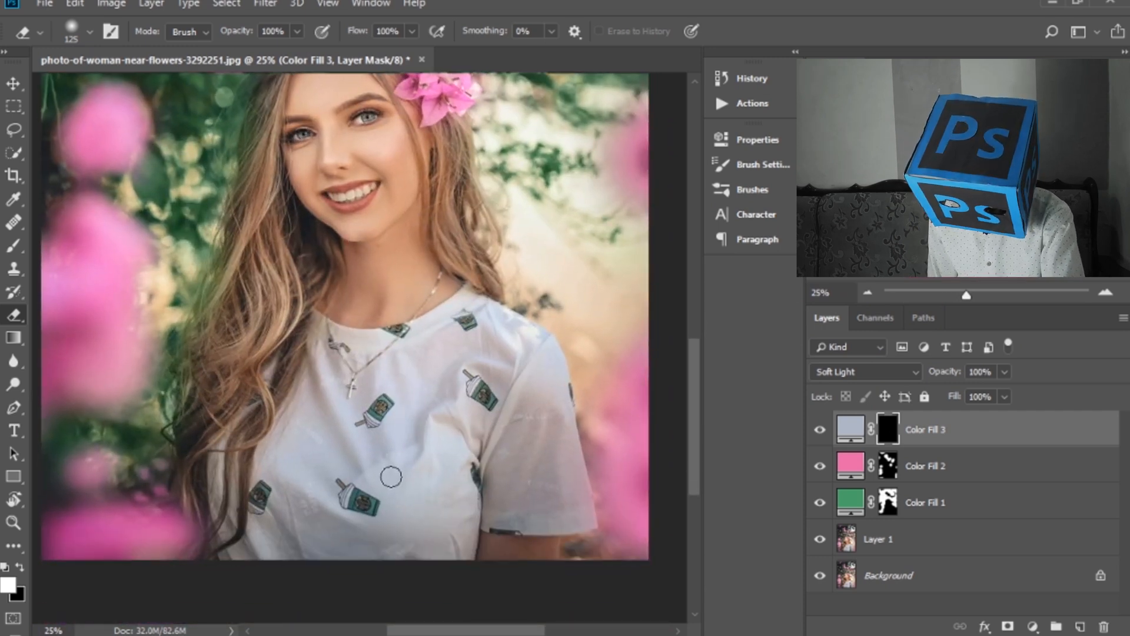
{"action": "key", "text": "bracketright"}
{"action": "key", "text": "bracketright"}
{"action": "key", "text": "bracketright"}
{"action": "key", "text": "bracketright"}
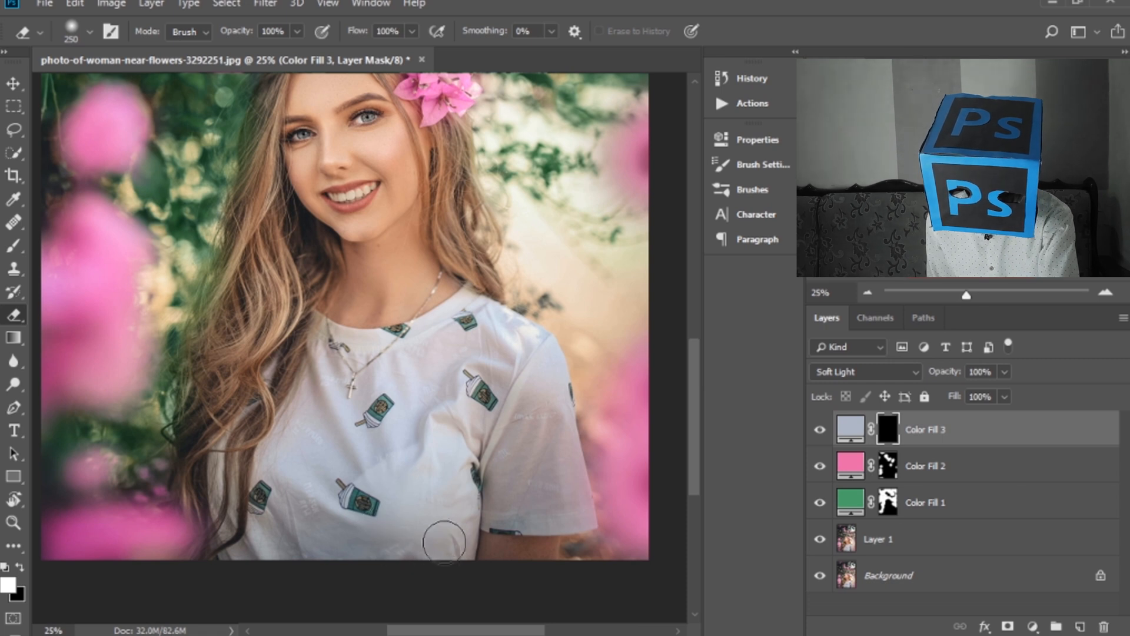
{"action": "key", "text": "bracketright"}
{"action": "key", "text": "bracketright"}
{"action": "key", "text": "bracketright"}
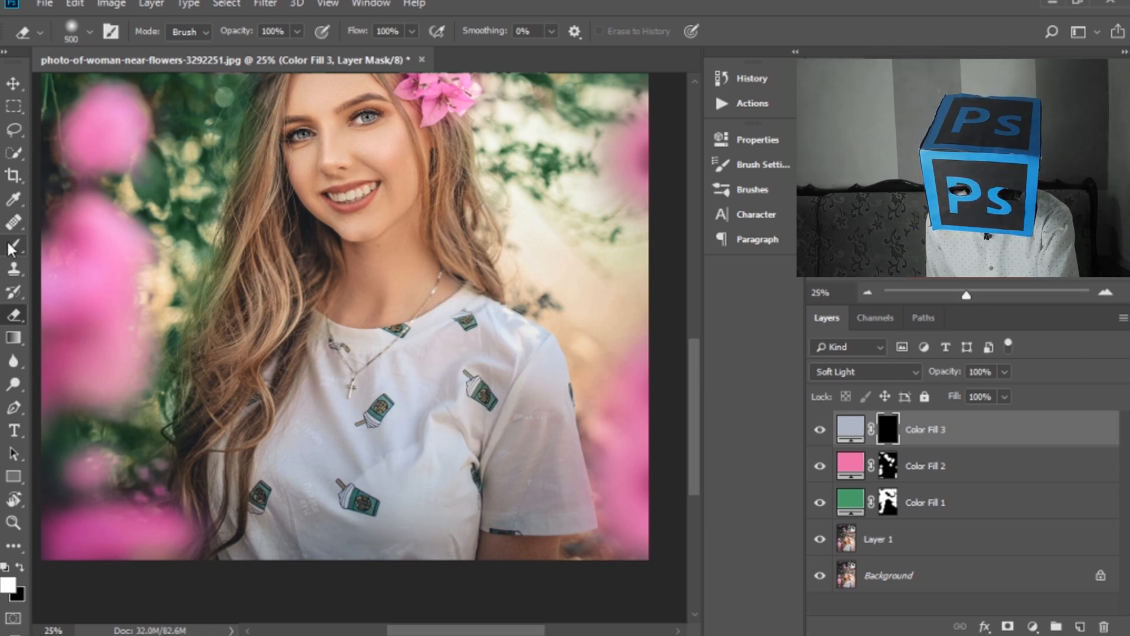
- Paint white on the third fill's mask over the woman's T-shirt with the 400 px brush
{"action": "key", "text": "b"}
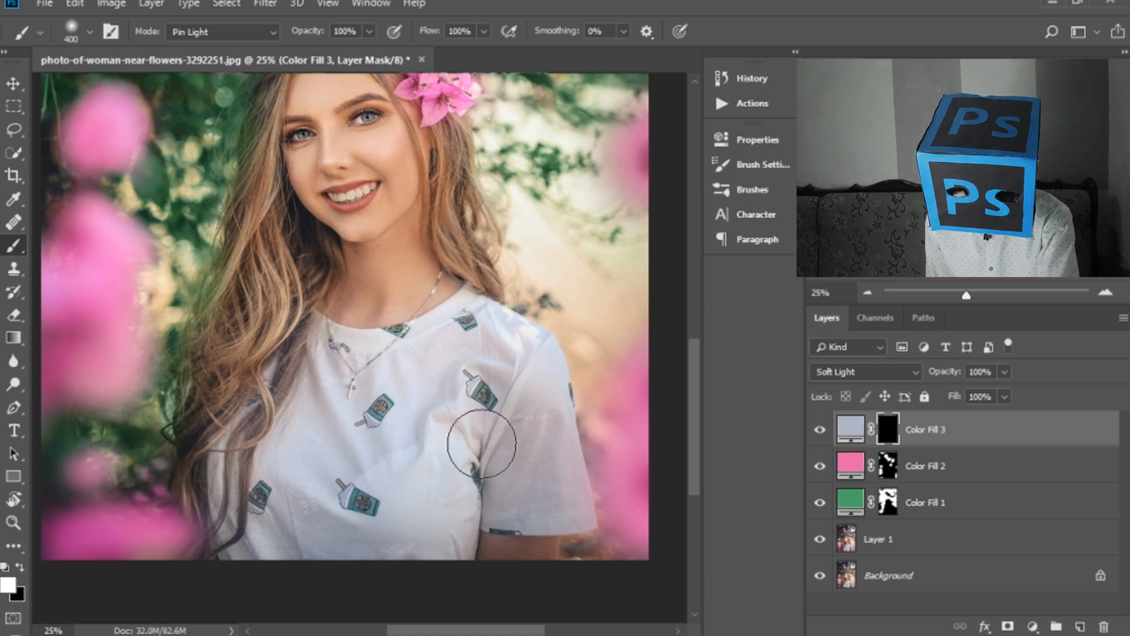
{"action": "mouse_move", "coordinate": [414, 548]}
{"action": "left_mouse_down"}
{"action": "mouse_move", "coordinate": [404, 497]}
{"action": "mouse_move", "coordinate": [421, 467]}
{"action": "mouse_move", "coordinate": [408, 514]}
{"action": "left_mouse_up"}
{"action": "key", "text": "ctrl+0"}
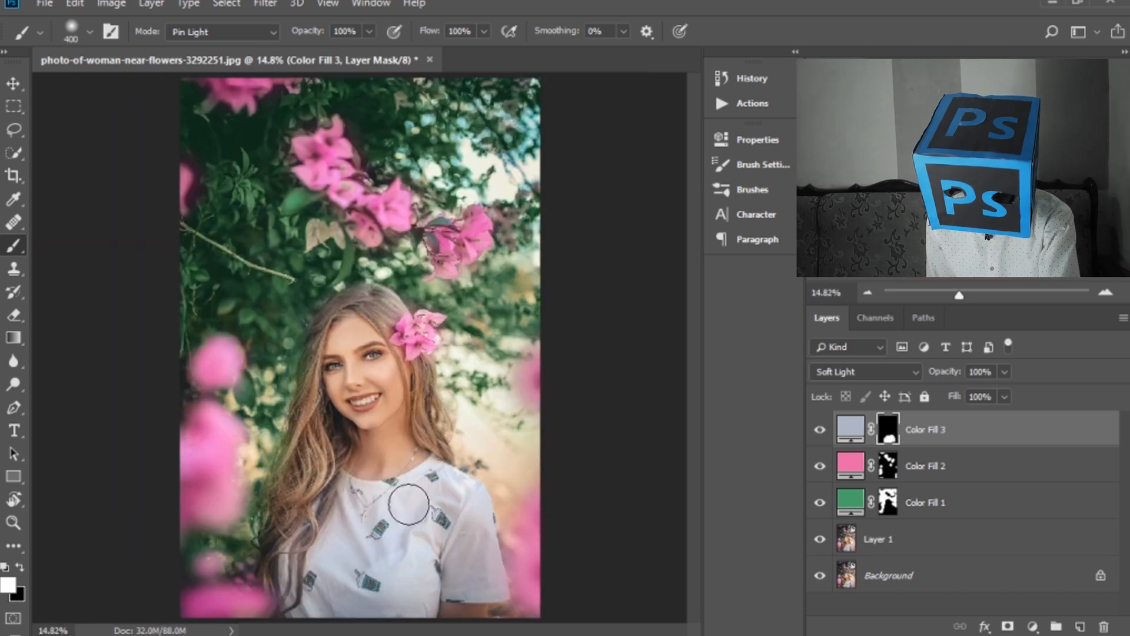
- Raise the T-shirt fill colour's saturation to 36%, giving blue 7e91c6
{"action": "double_click", "coordinate": [849, 434]}
{"action": "left_click", "coordinate": [915, 404]}
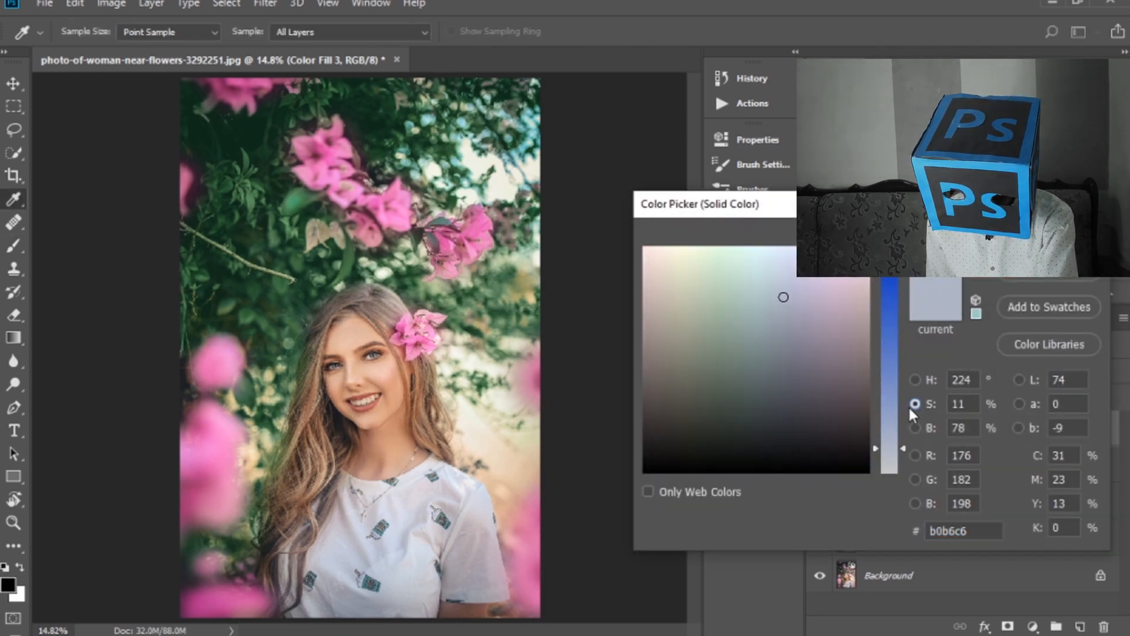
{"action": "left_click_drag", "start_coordinate": [899, 444], "coordinate": [911, 400]}
{"action": "mouse_move", "coordinate": [909, 391]}
{"action": "left_mouse_down"}
{"action": "mouse_move", "coordinate": [907, 377]}
{"action": "mouse_move", "coordinate": [906, 389]}
{"action": "left_mouse_up"}
{"action": "left_click", "coordinate": [1049, 233]}
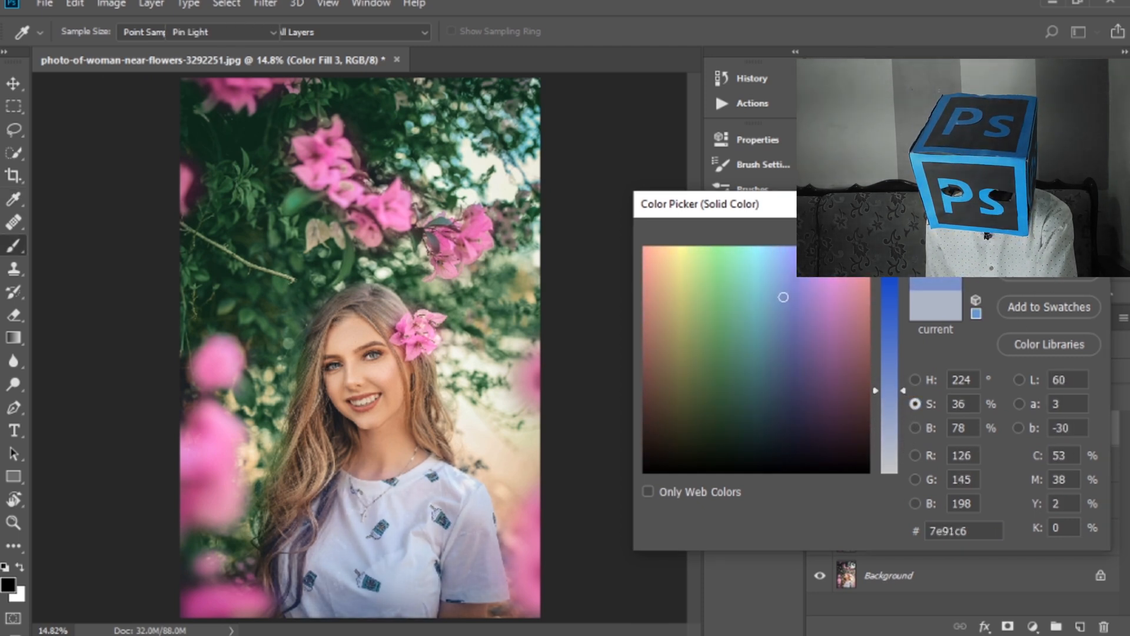
- Add a fourth black Solid Color fill layer above the blue one and invert its mask
{"action": "left_click", "coordinate": [1034, 624]}
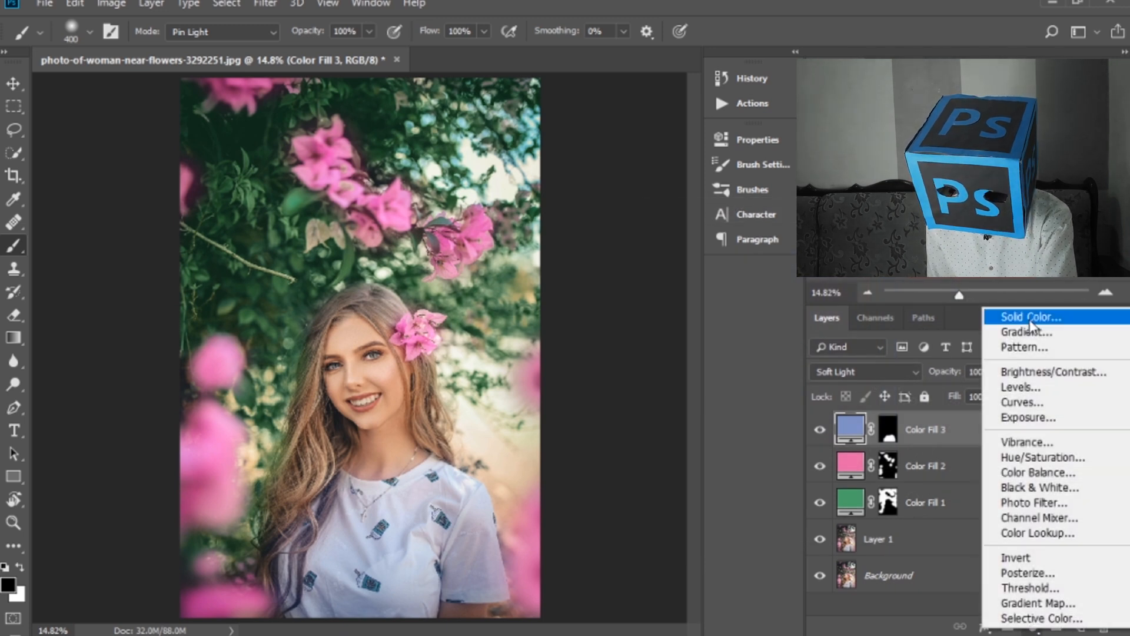
{"action": "left_click", "coordinate": [1029, 318]}
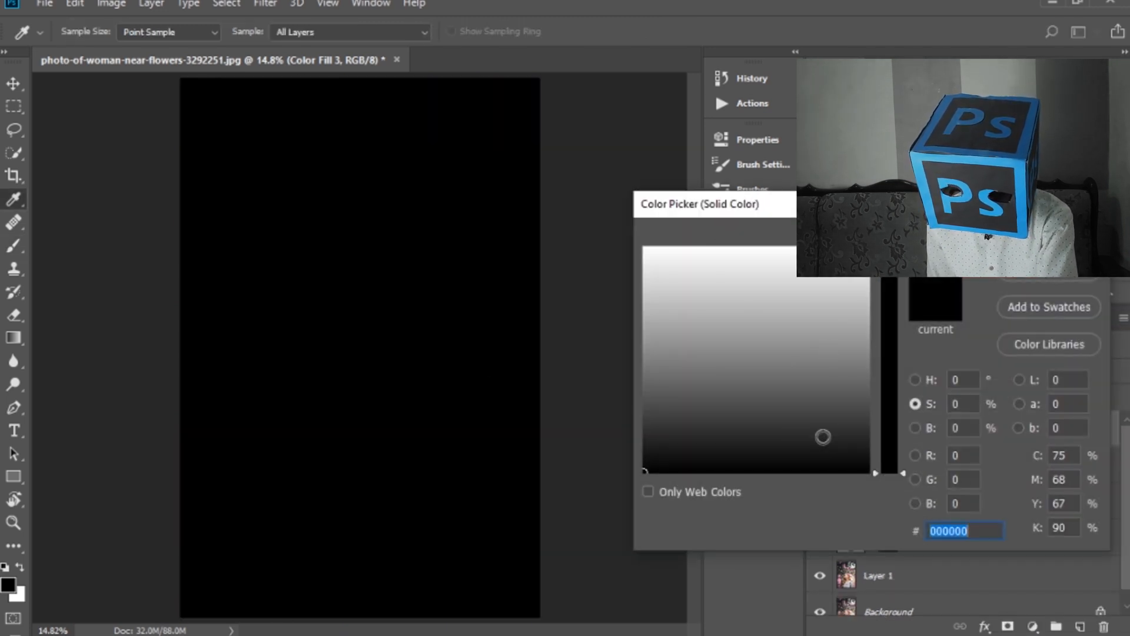
{"action": "left_click", "coordinate": [915, 379]}
{"action": "key", "text": "Return"}
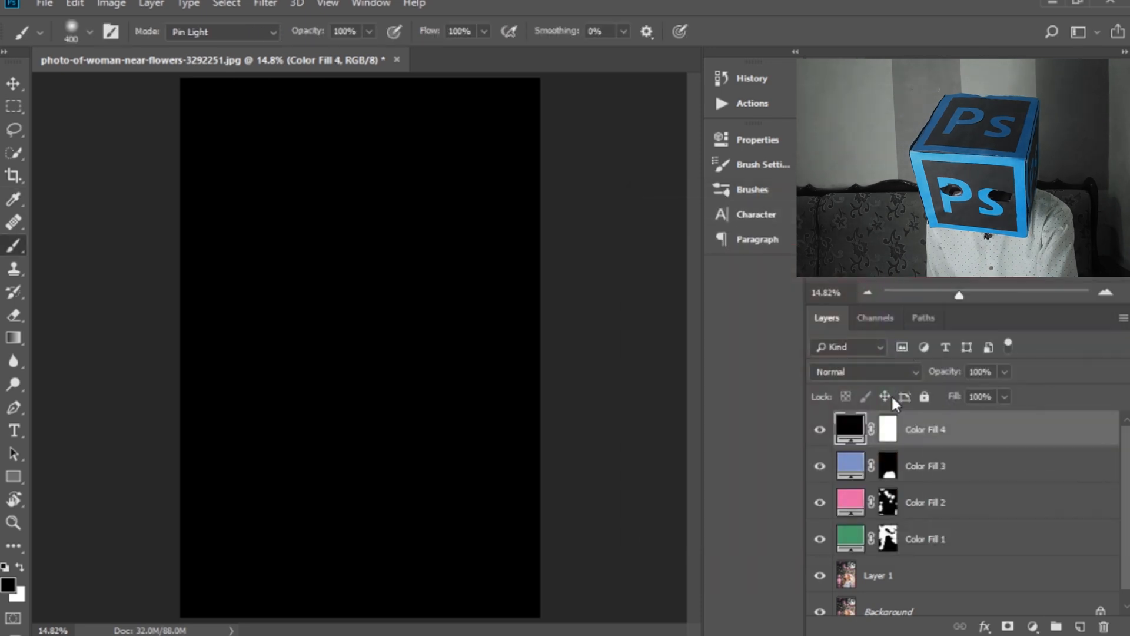
{"action": "left_click", "coordinate": [898, 434]}
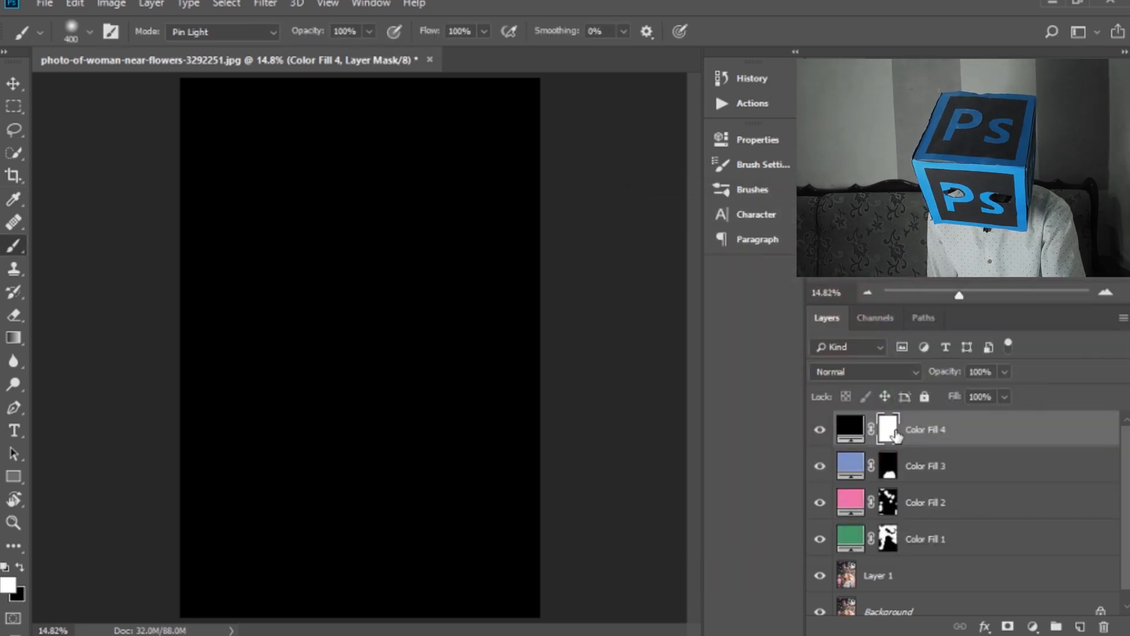
{"action": "key", "text": "ctrl+i"}
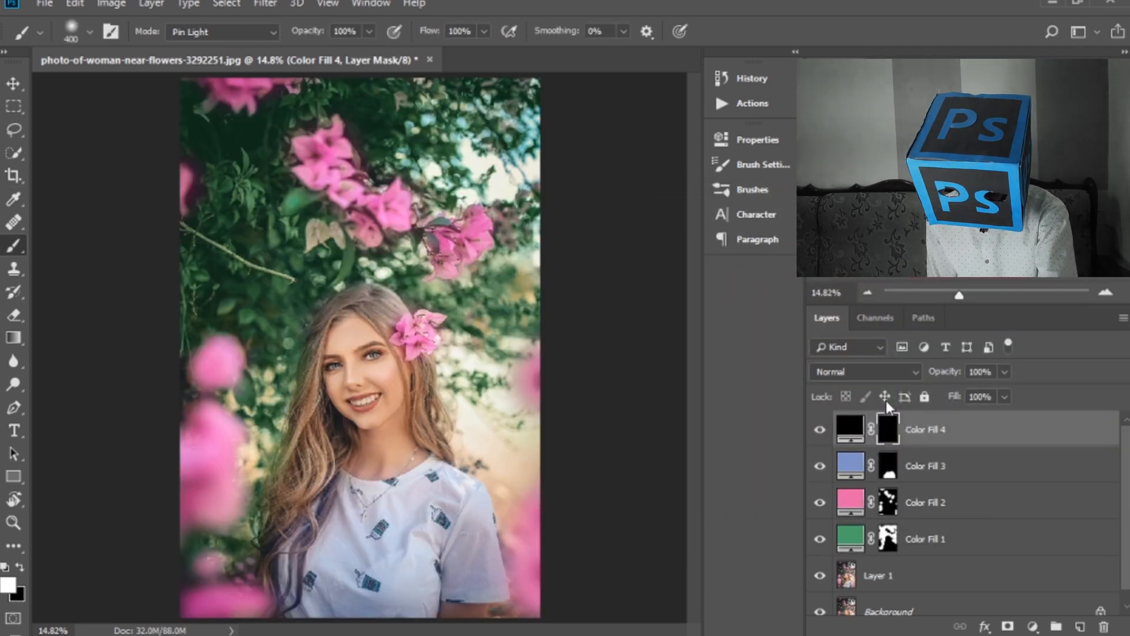
- Set the fourth fill's blend mode to Soft Light and its colour to 916349, sampled from the woman's hair
{"action": "left_click", "coordinate": [872, 370]}
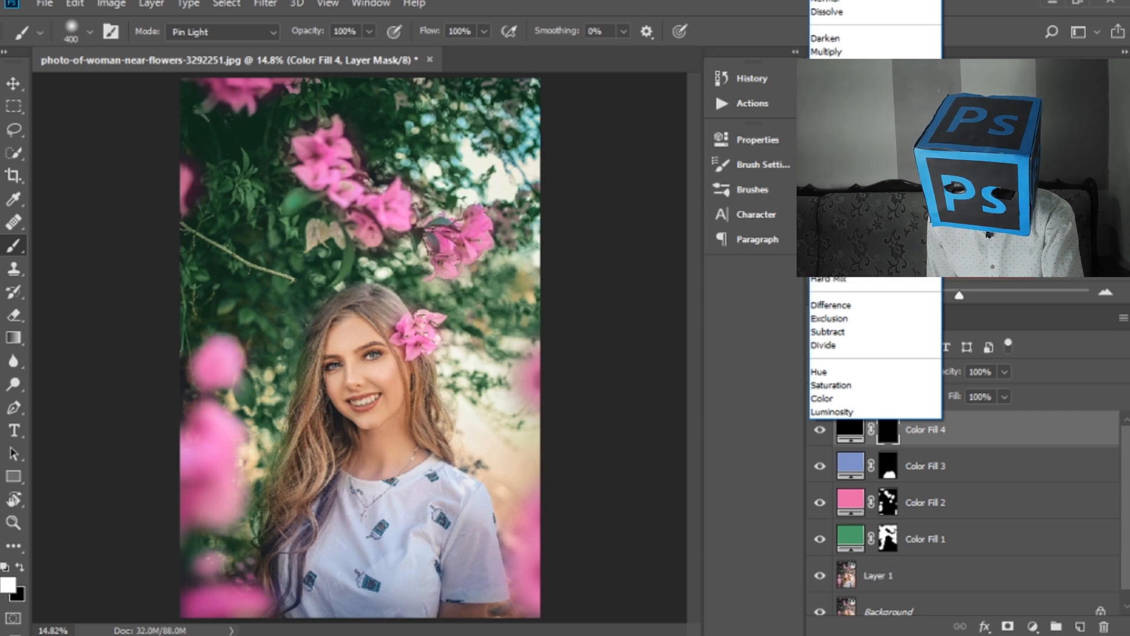
{"action": "left_click", "coordinate": [833, 210]}
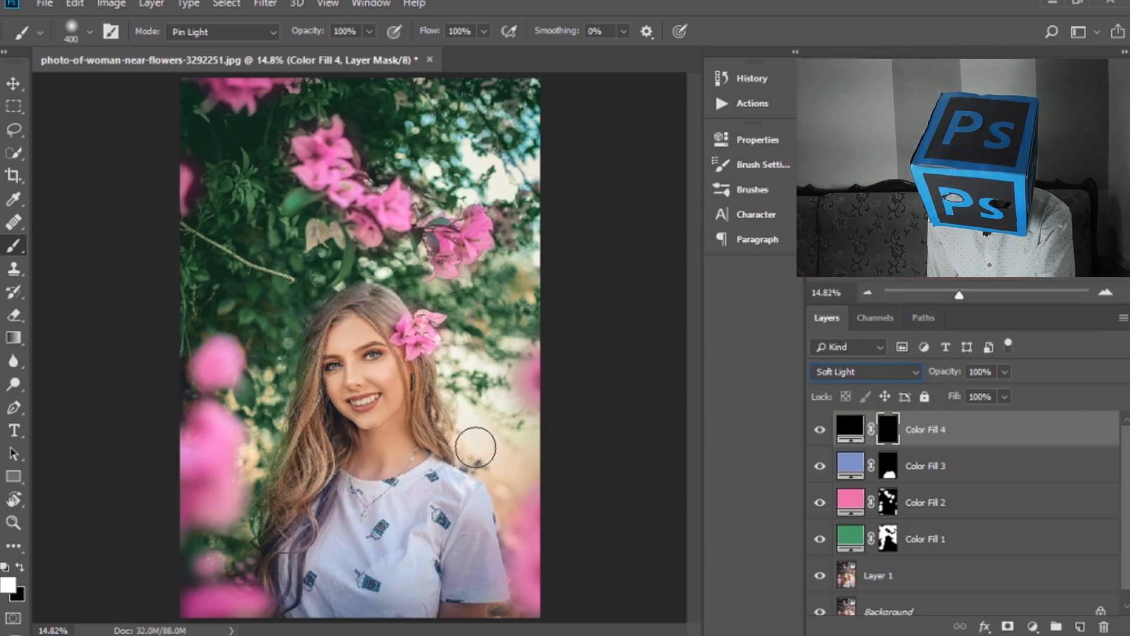
{"action": "key", "text": "ctrl+plus"}
{"action": "key", "text": "ctrl+plus"}
{"action": "left_click_drag", "start_coordinate": [450, 414], "coordinate": [461, 374]}
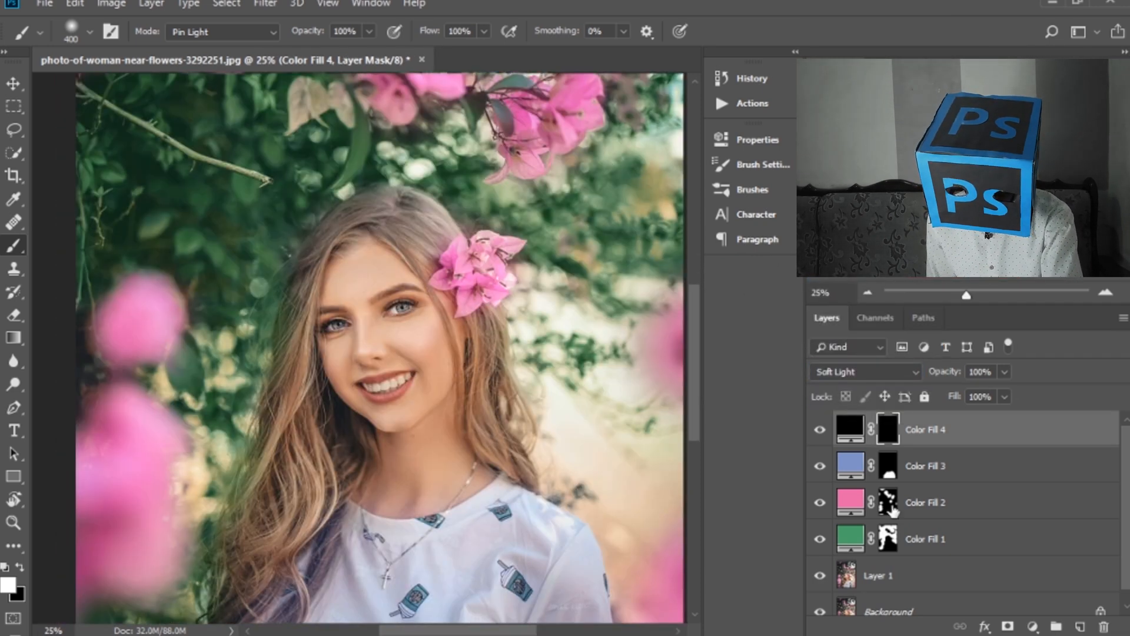
{"action": "double_click", "coordinate": [849, 431]}
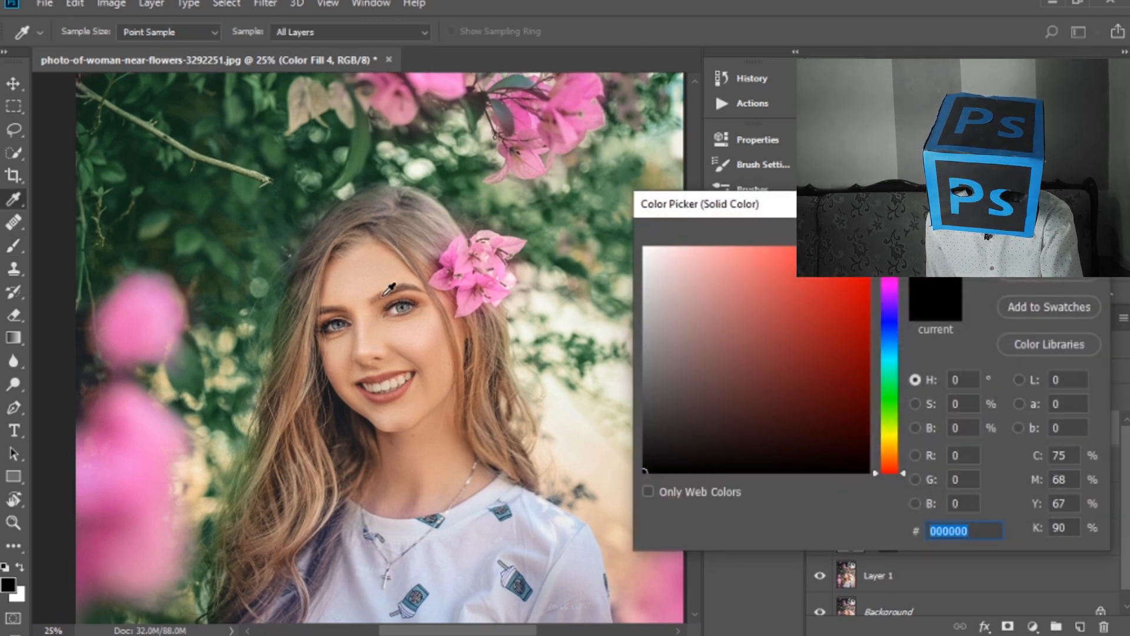
{"action": "left_click", "coordinate": [306, 384]}
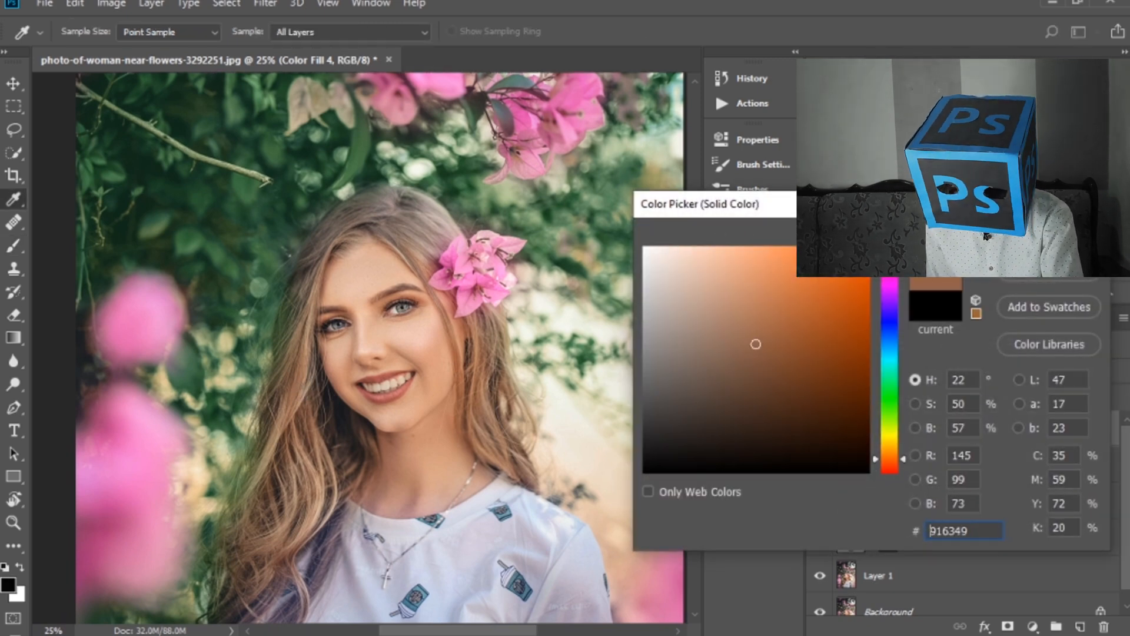
{"action": "left_click", "coordinate": [1050, 233]}
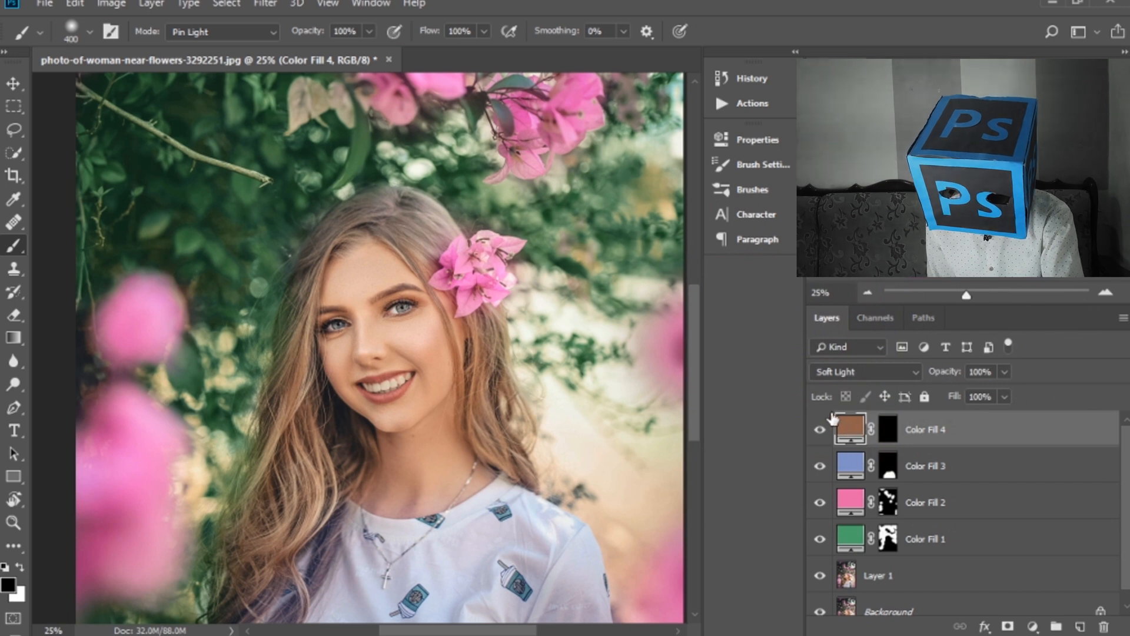
- Paint white on the fourth fill's mask over the woman's hair with a 200 px brush
{"action": "left_click", "coordinate": [889, 429]}
{"action": "key", "text": "x"}
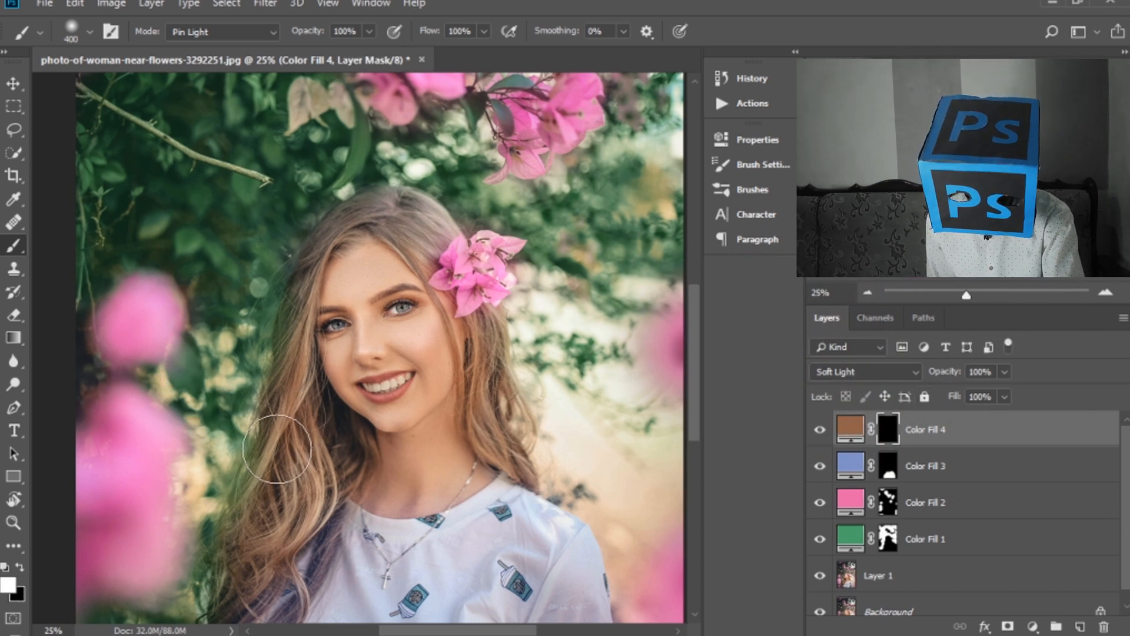
{"action": "key", "text": "bracketleft"}
{"action": "key", "text": "bracketleft"}
{"action": "left_click_drag", "start_coordinate": [288, 446], "coordinate": [296, 377]}
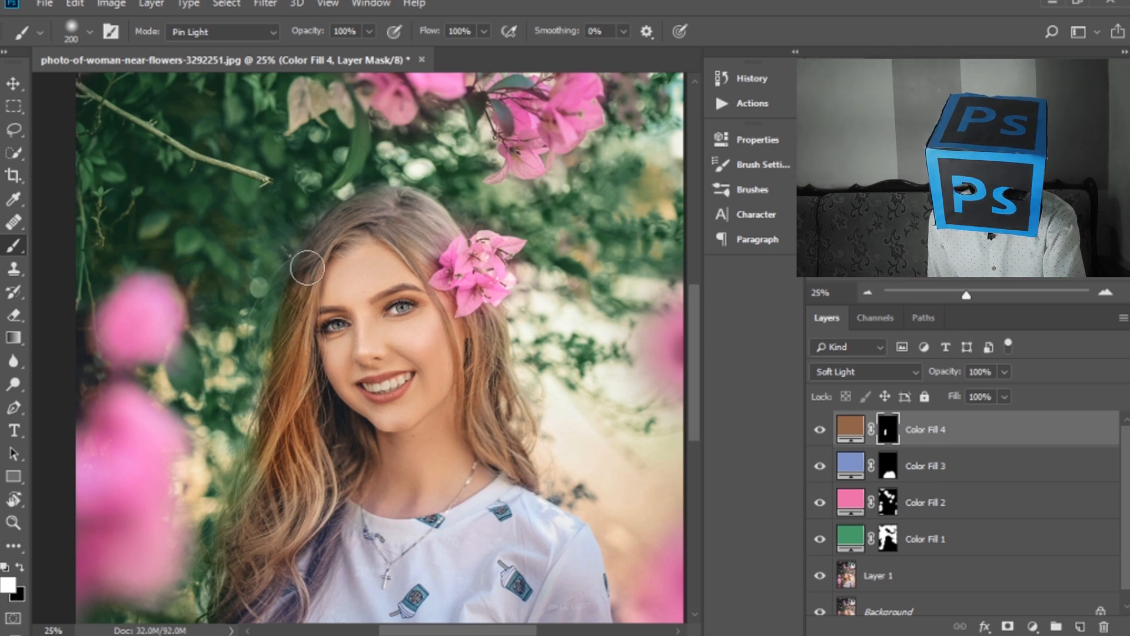
{"action": "mouse_move", "coordinate": [307, 267]}
{"action": "left_mouse_down"}
{"action": "mouse_move", "coordinate": [352, 224]}
{"action": "mouse_move", "coordinate": [350, 213]}
{"action": "mouse_move", "coordinate": [402, 203]}
{"action": "mouse_move", "coordinate": [433, 238]}
{"action": "mouse_move", "coordinate": [405, 233]}
{"action": "mouse_move", "coordinate": [419, 240]}
{"action": "mouse_move", "coordinate": [438, 211]}
{"action": "mouse_move", "coordinate": [438, 287]}
{"action": "mouse_move", "coordinate": [475, 329]}
{"action": "mouse_move", "coordinate": [471, 414]}
{"action": "mouse_move", "coordinate": [484, 434]}
{"action": "left_mouse_up"}
{"action": "left_click_drag", "start_coordinate": [500, 369], "coordinate": [527, 258]}
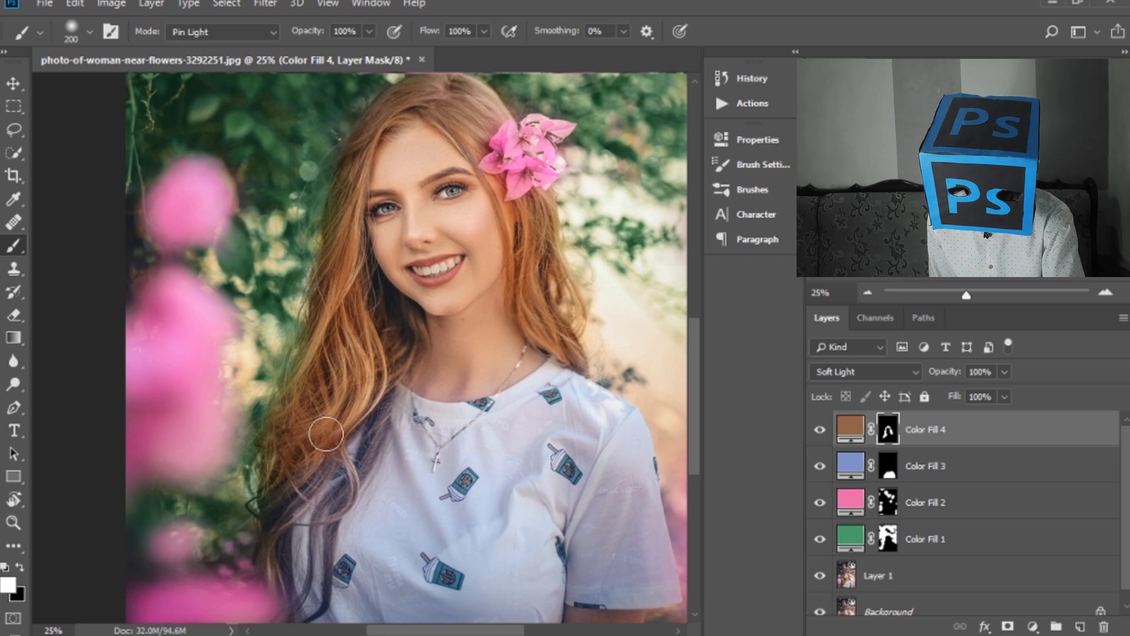
{"action": "left_click_drag", "start_coordinate": [275, 520], "coordinate": [277, 449]}
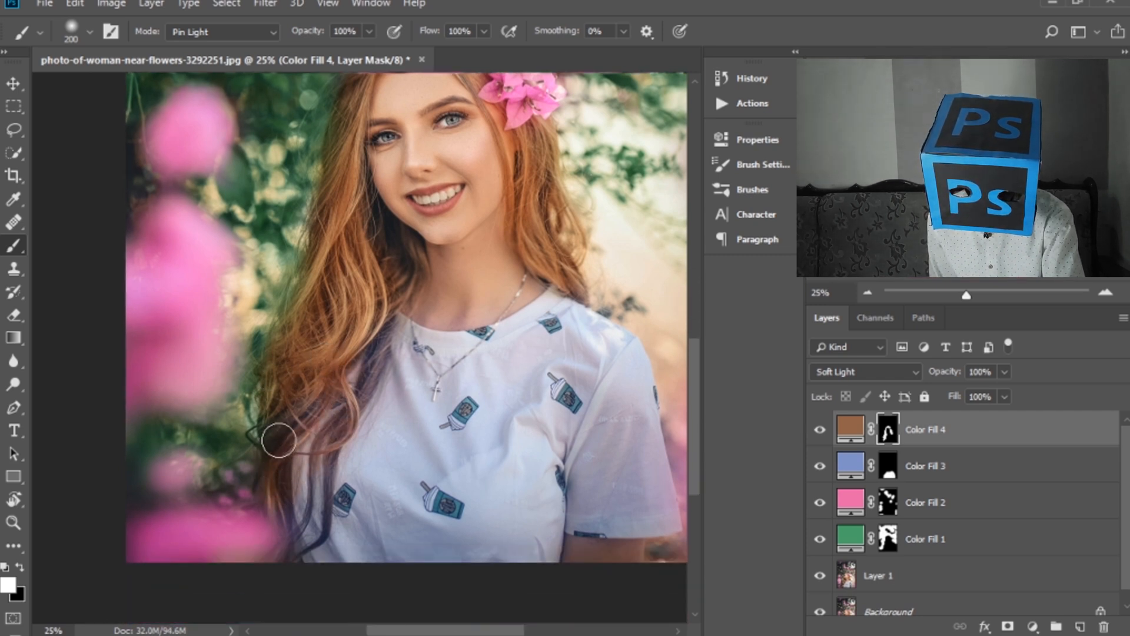
{"action": "scroll", "coordinate": [321, 382], "scroll_direction": "up", "scroll_amount": 5}
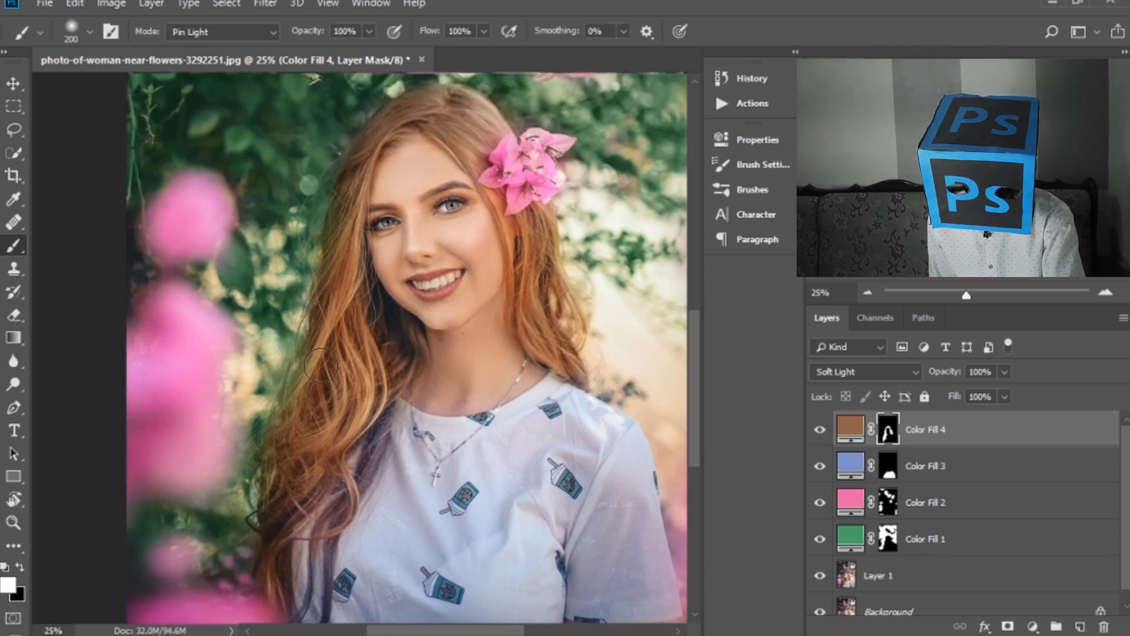
- Raise the hair fill colour's saturation to 56%, giving 915d40, and make its mask active again
{"action": "key", "text": "ctrl+0"}
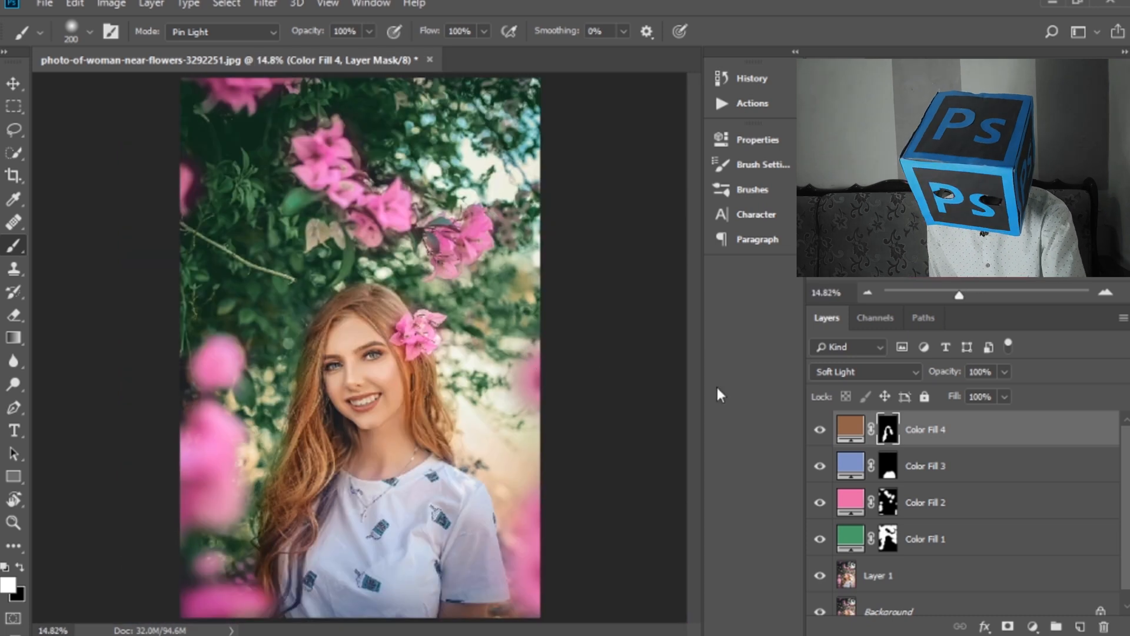
{"action": "double_click", "coordinate": [841, 432]}
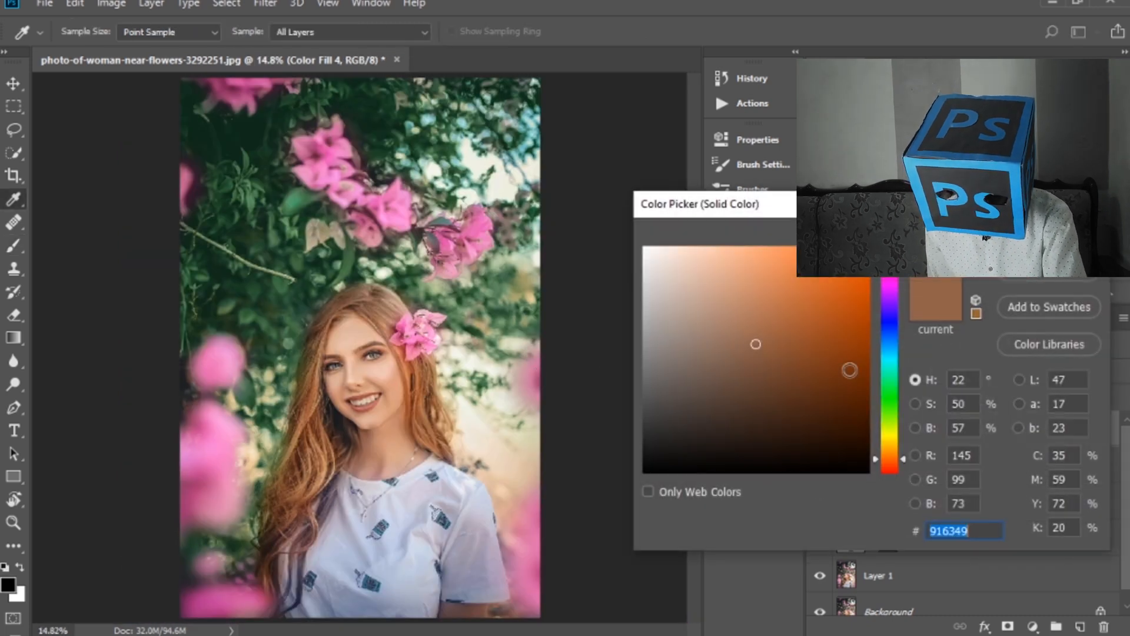
{"action": "left_click", "coordinate": [915, 404]}
{"action": "mouse_move", "coordinate": [906, 357]}
{"action": "left_mouse_down"}
{"action": "mouse_move", "coordinate": [902, 331]}
{"action": "mouse_move", "coordinate": [889, 348]}
{"action": "left_mouse_up"}
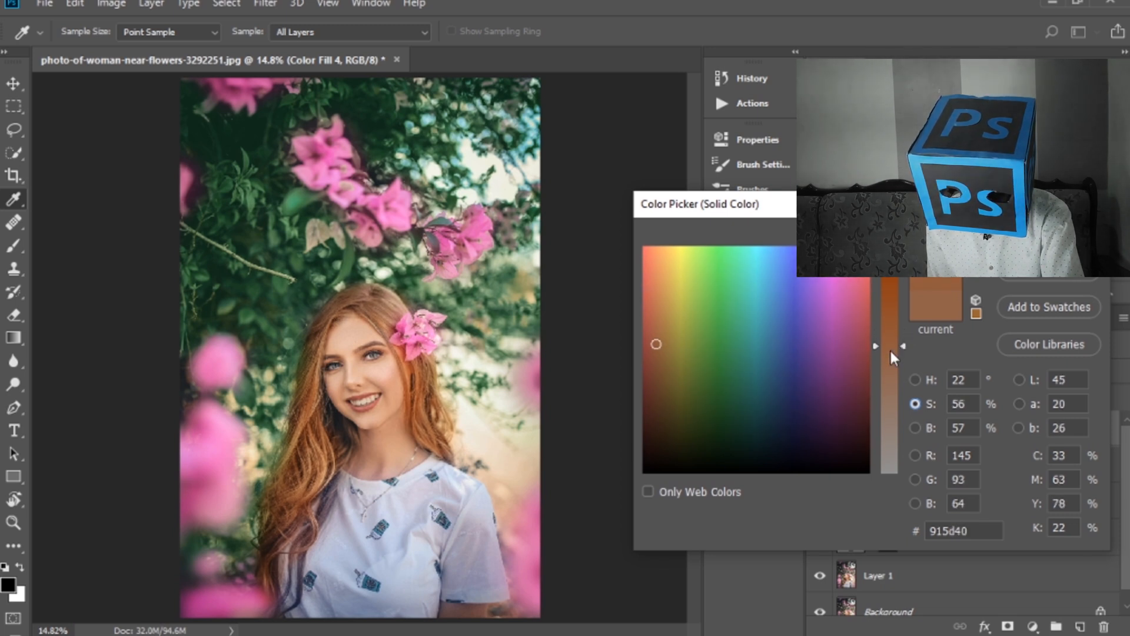
{"action": "left_click", "coordinate": [1049, 232]}
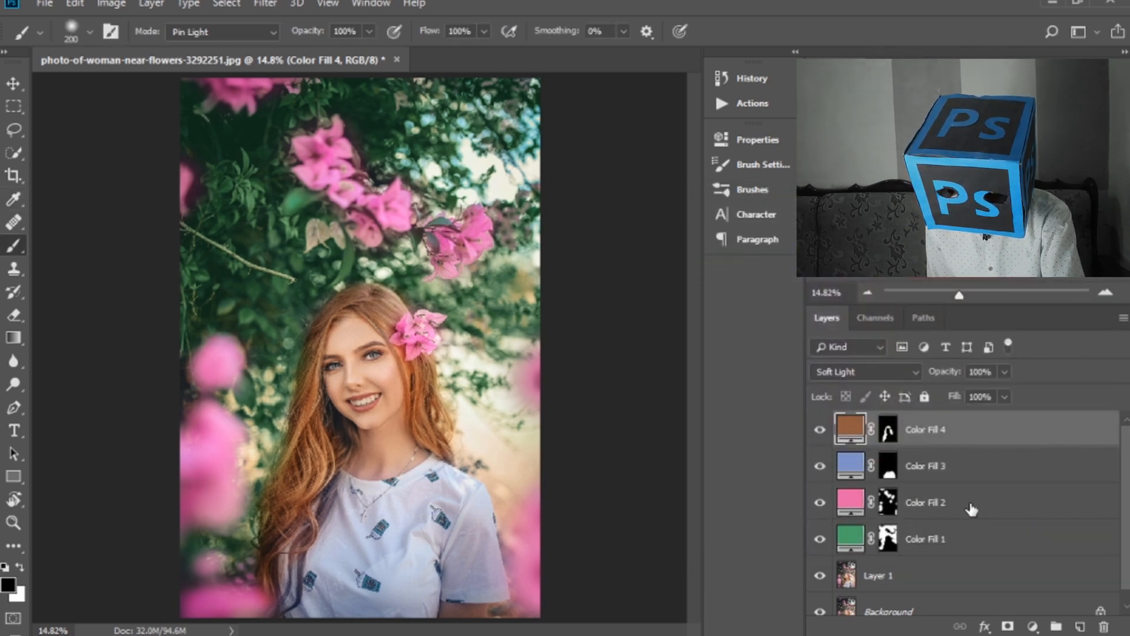
{"action": "left_click", "coordinate": [888, 429]}
{"action": "key", "text": "x"}
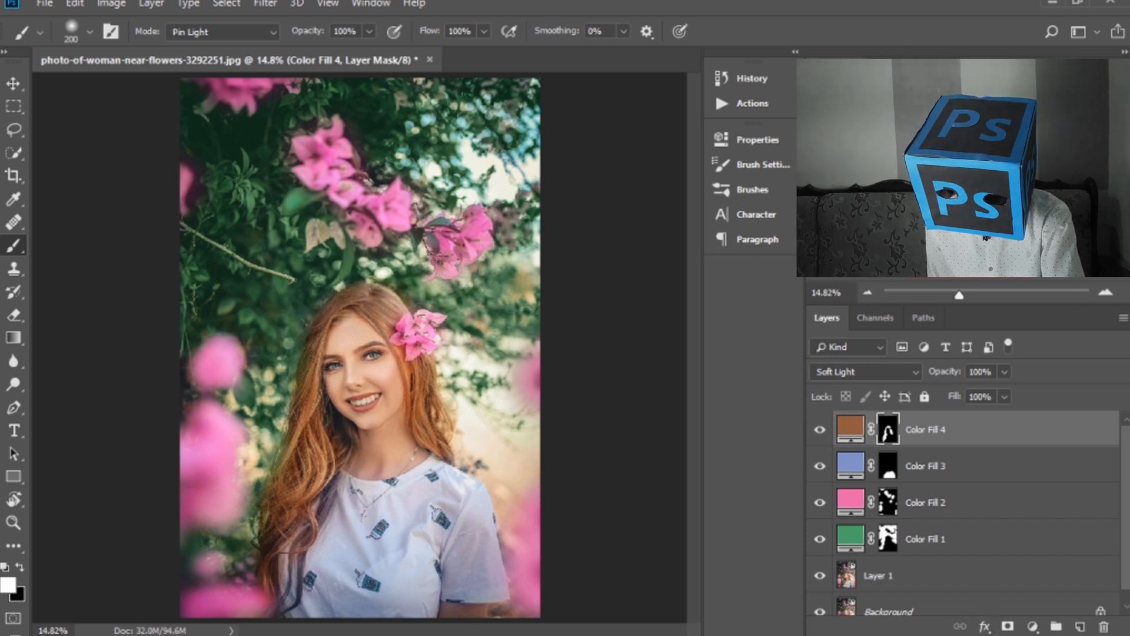
- Add a fifth Solid Color fill layer in black above the brown hair fill
{"action": "left_click", "coordinate": [1033, 626]}
{"action": "left_click", "coordinate": [1064, 313]}
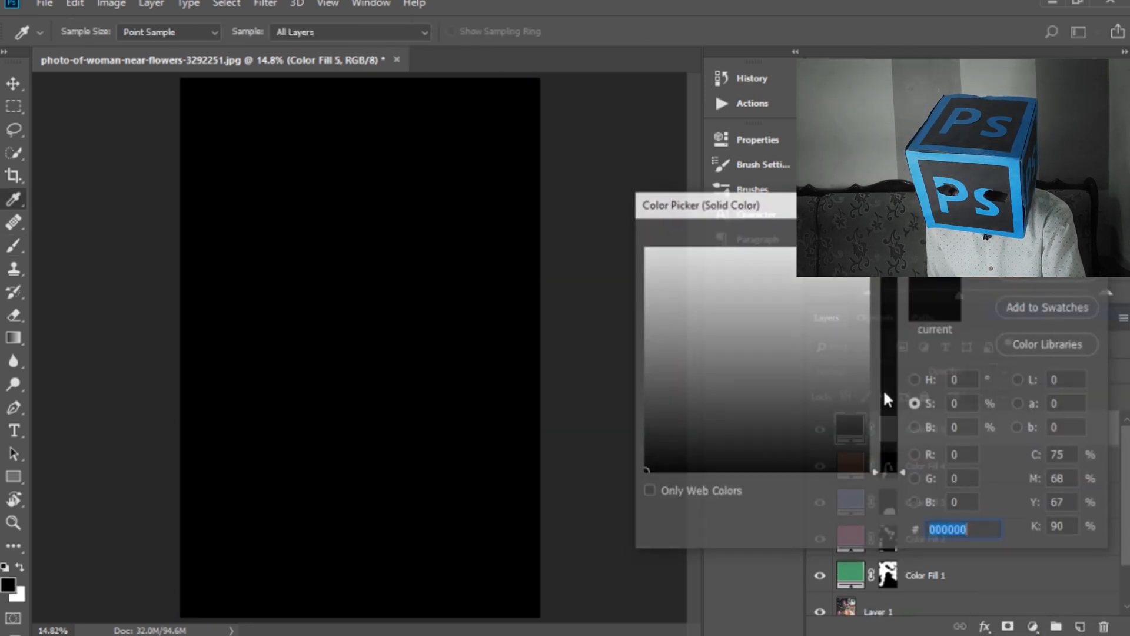
{"action": "left_click", "coordinate": [915, 379]}
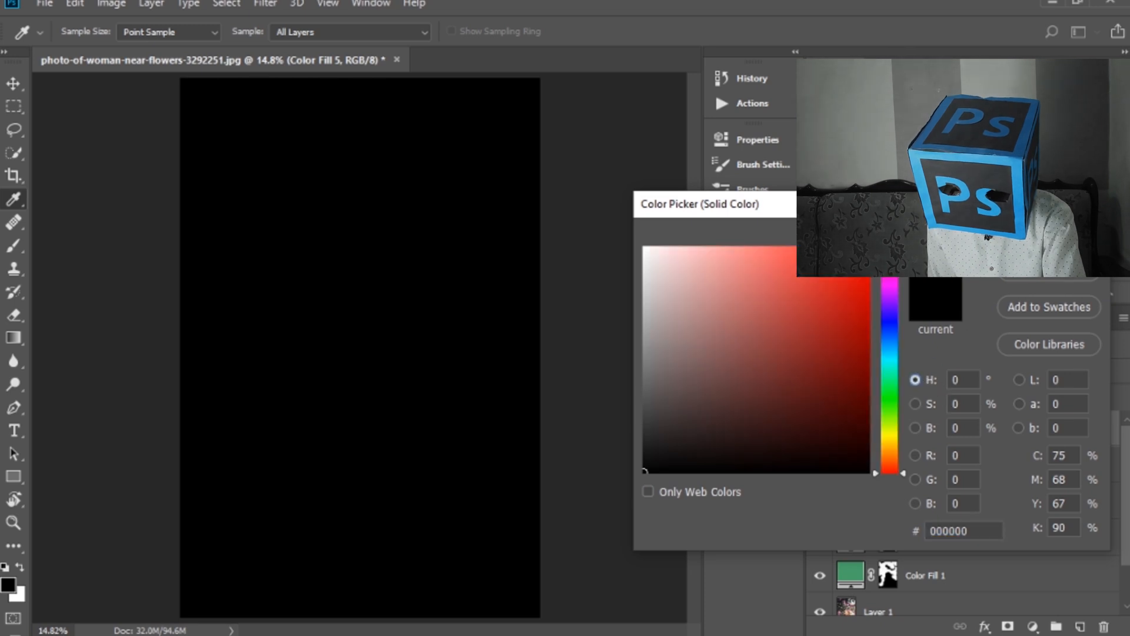
{"action": "left_click", "coordinate": [1050, 247]}
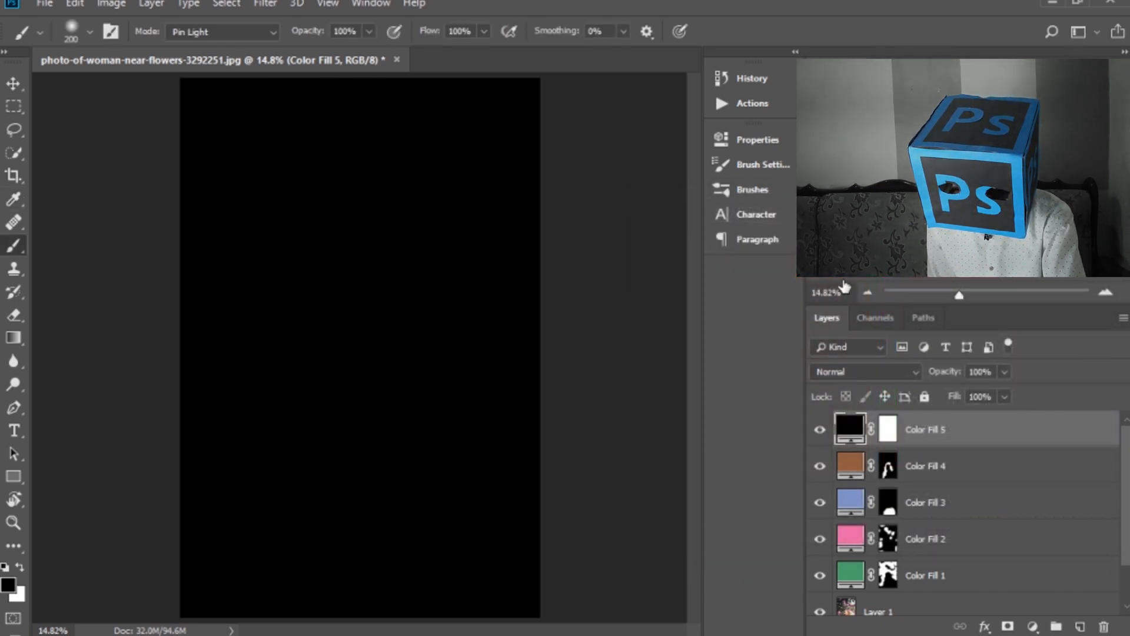
- Set the fifth fill's blend mode to Soft Light and invert its mask to black
{"action": "left_click", "coordinate": [842, 373]}
{"action": "left_click", "coordinate": [830, 213]}
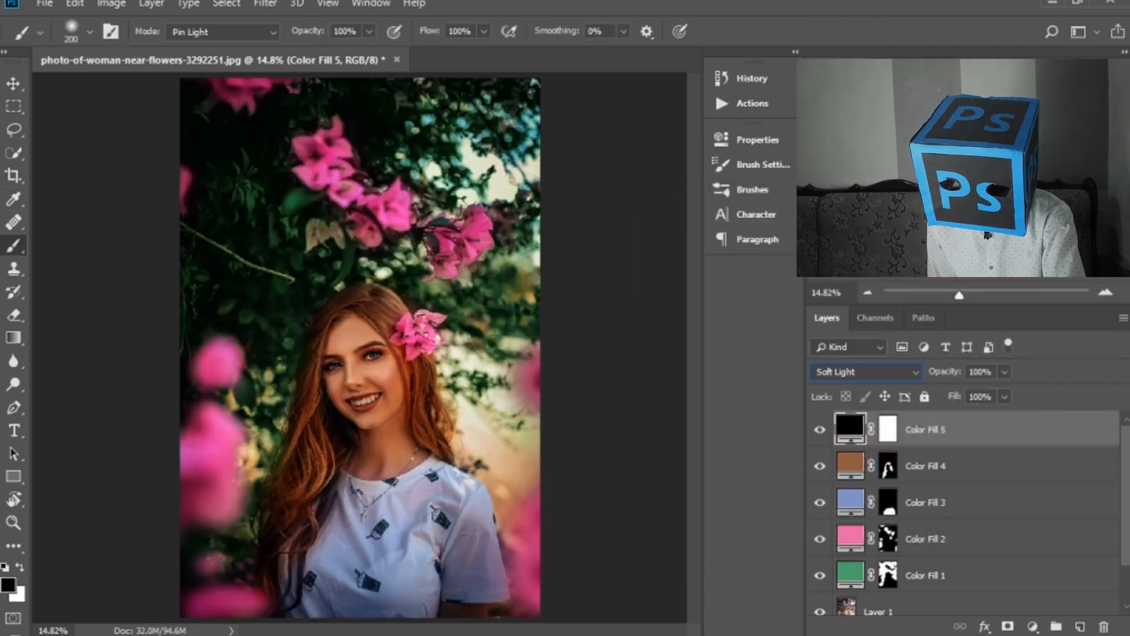
{"action": "left_click", "coordinate": [888, 430]}
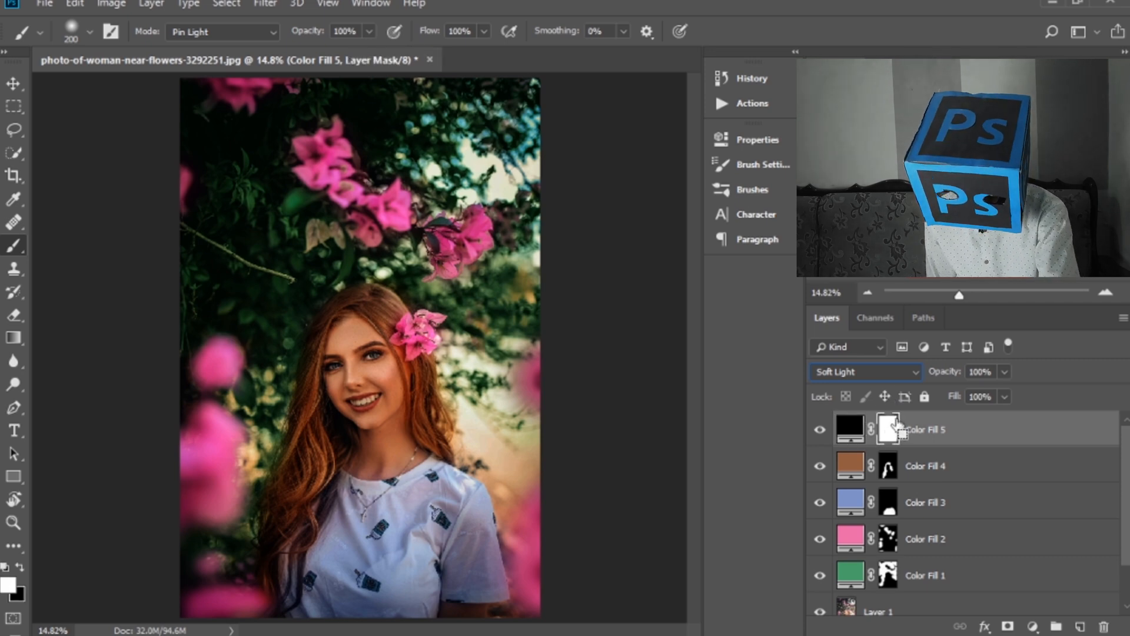
{"action": "key", "text": "x"}
{"action": "key", "text": "ctrl+i"}
- Set the fifth fill's colour to fdd5c3 by sampling the woman's cheek and brightening the sampled tone
{"action": "scroll", "coordinate": [480, 434], "scroll_direction": "up", "scroll_amount": 4}
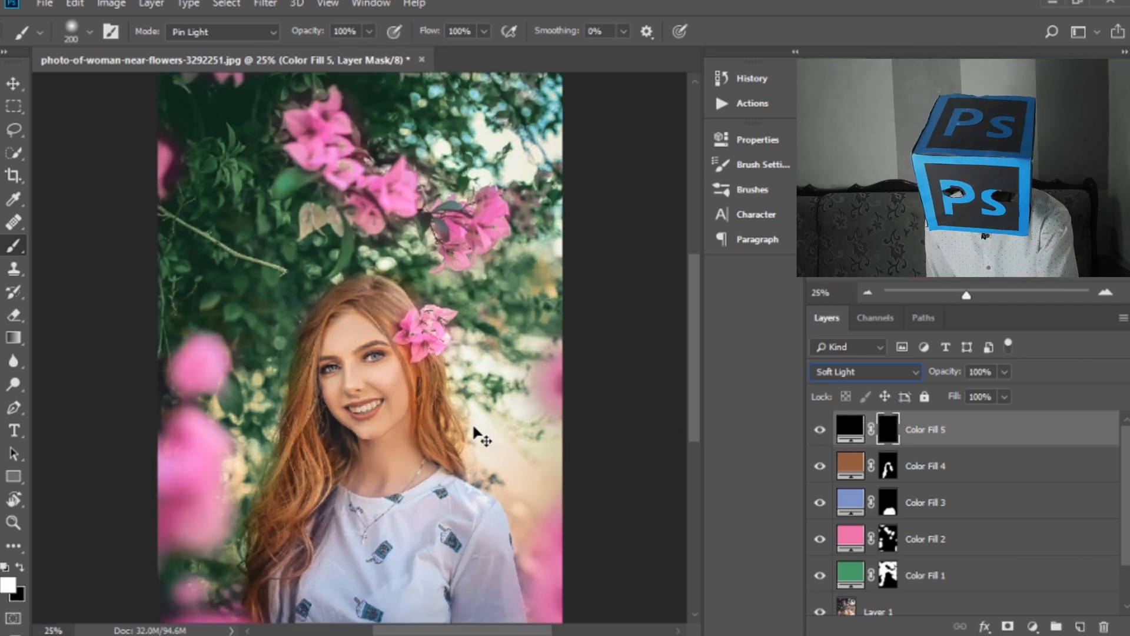
{"action": "key", "text": "ctrl+minus"}
{"action": "key", "text": "ctrl+minus"}
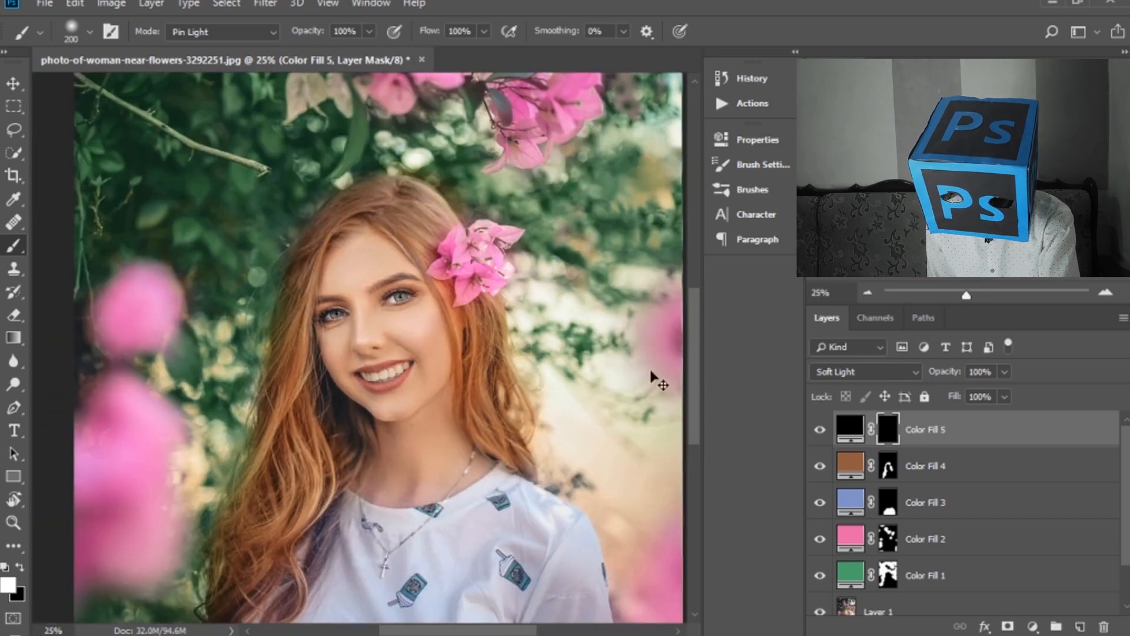
{"action": "double_click", "coordinate": [850, 429]}
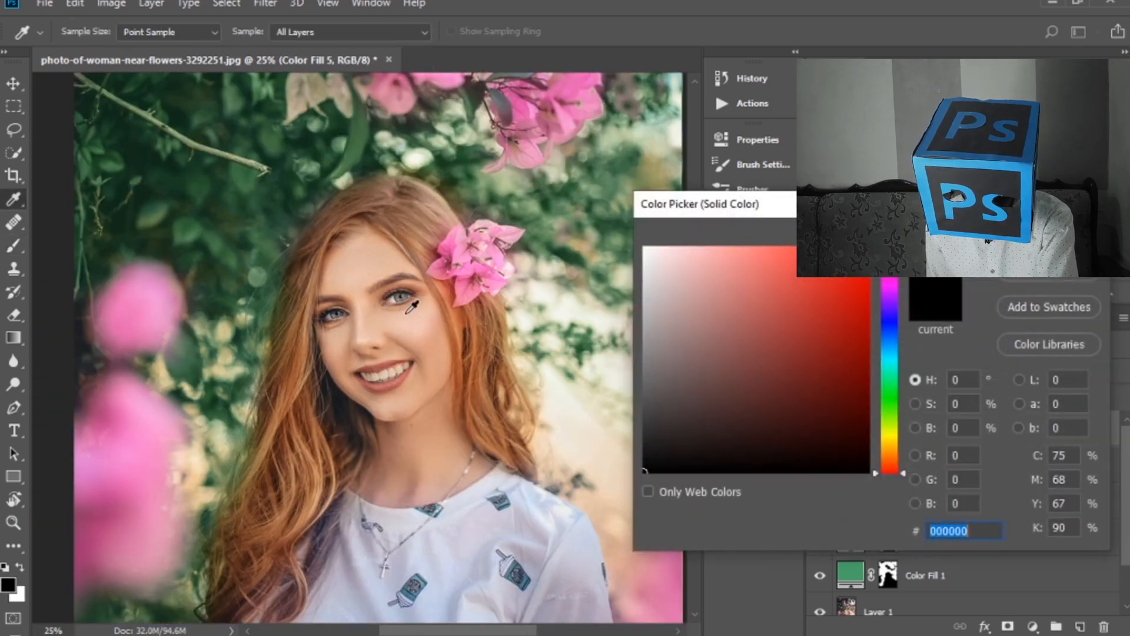
{"action": "left_click", "coordinate": [409, 327]}
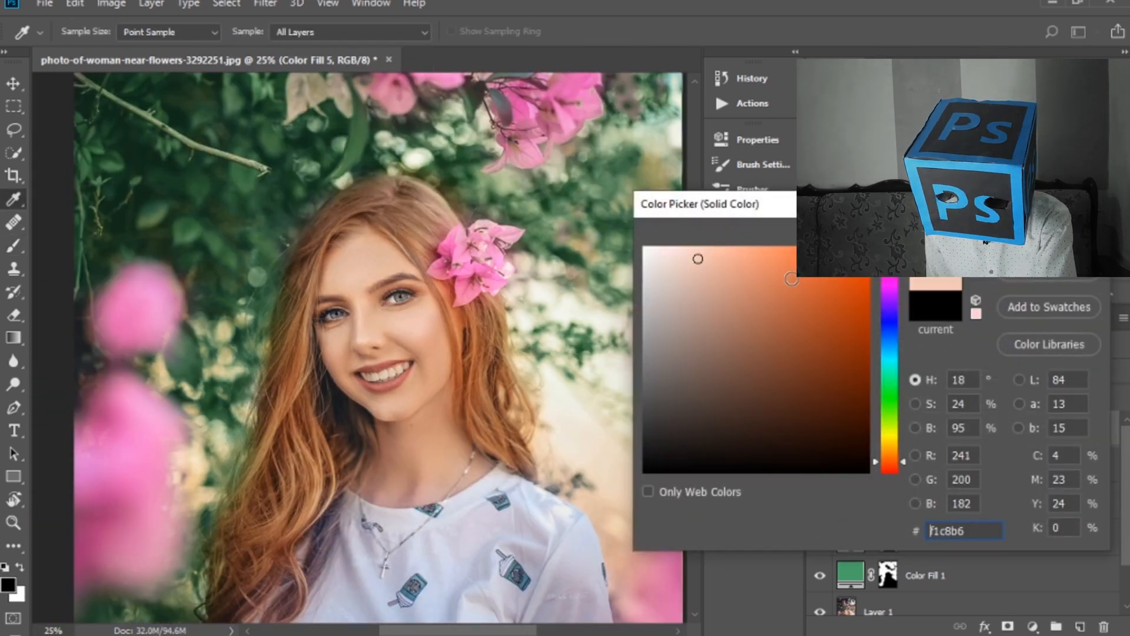
{"action": "left_click_drag", "start_coordinate": [696, 260], "coordinate": [696, 248]}
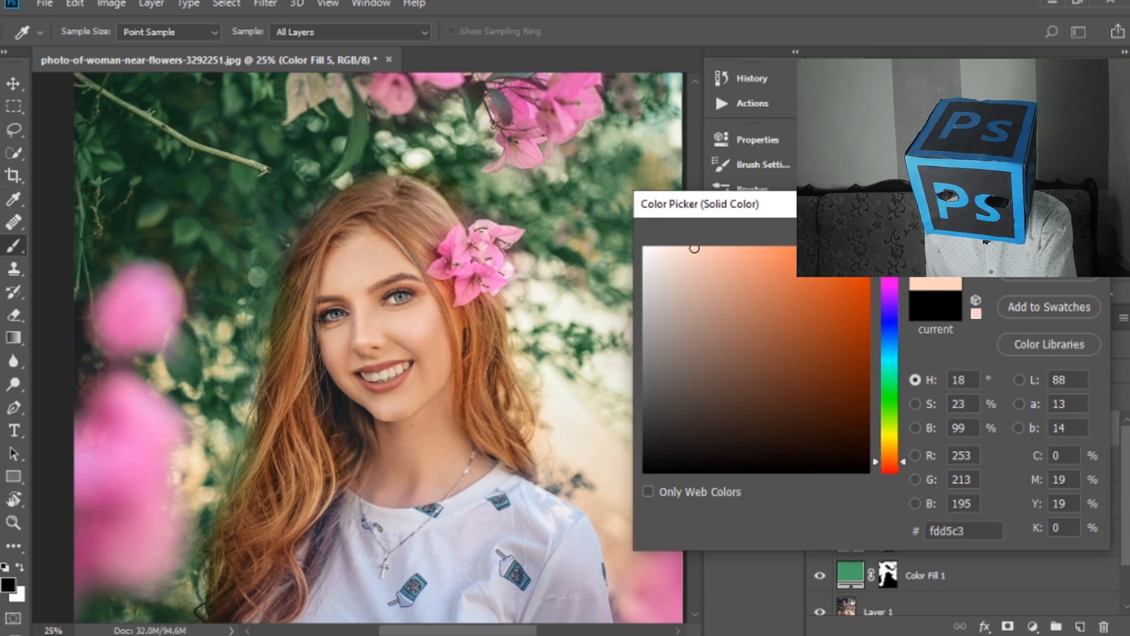
{"action": "key", "text": "Return"}
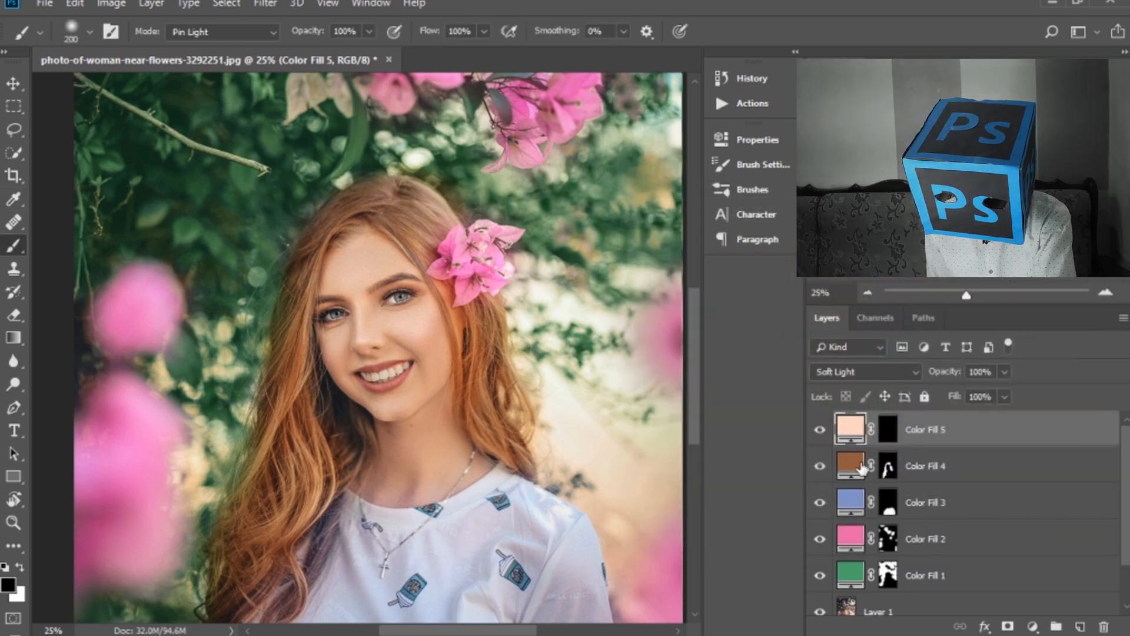
- Paint white on the fifth fill's mask over the woman's face with the 200 px brush
{"action": "left_click", "coordinate": [889, 433]}
{"action": "key", "text": "x"}
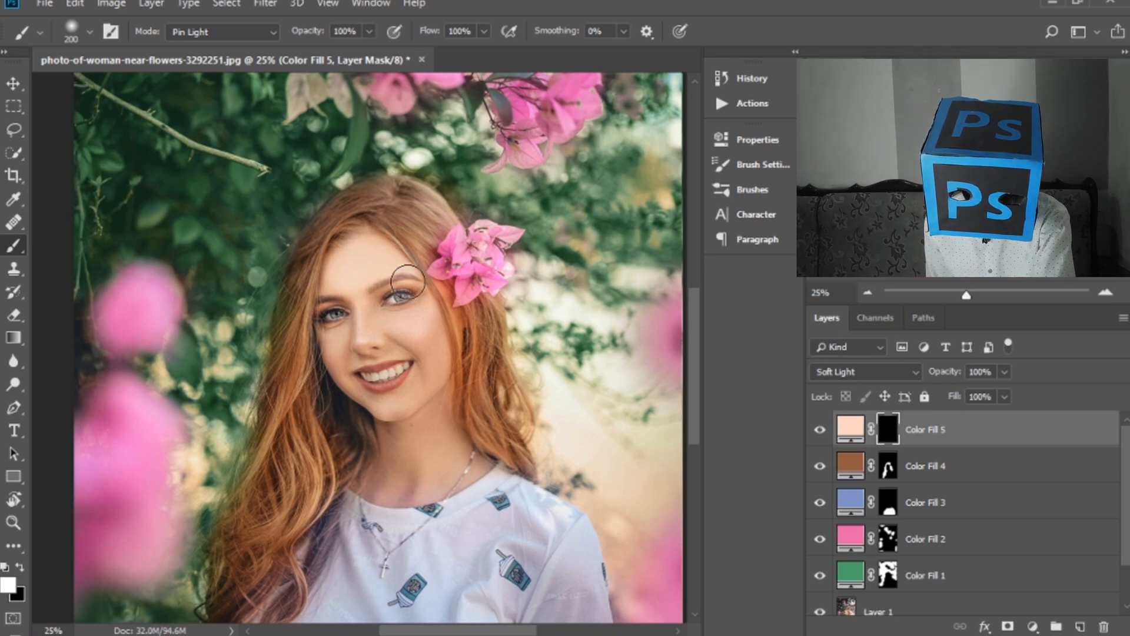
{"action": "mouse_move", "coordinate": [430, 363]}
{"action": "left_mouse_down"}
{"action": "mouse_move", "coordinate": [445, 306]}
{"action": "mouse_move", "coordinate": [420, 423]}
{"action": "mouse_move", "coordinate": [432, 417]}
{"action": "mouse_move", "coordinate": [454, 458]}
{"action": "mouse_move", "coordinate": [478, 469]}
{"action": "mouse_move", "coordinate": [397, 486]}
{"action": "mouse_move", "coordinate": [361, 477]}
{"action": "mouse_move", "coordinate": [386, 496]}
{"action": "mouse_move", "coordinate": [434, 484]}
{"action": "mouse_move", "coordinate": [389, 446]}
{"action": "mouse_move", "coordinate": [393, 408]}
{"action": "mouse_move", "coordinate": [430, 400]}
{"action": "mouse_move", "coordinate": [377, 393]}
{"action": "mouse_move", "coordinate": [342, 362]}
{"action": "mouse_move", "coordinate": [337, 308]}
{"action": "mouse_move", "coordinate": [362, 293]}
{"action": "left_mouse_up"}
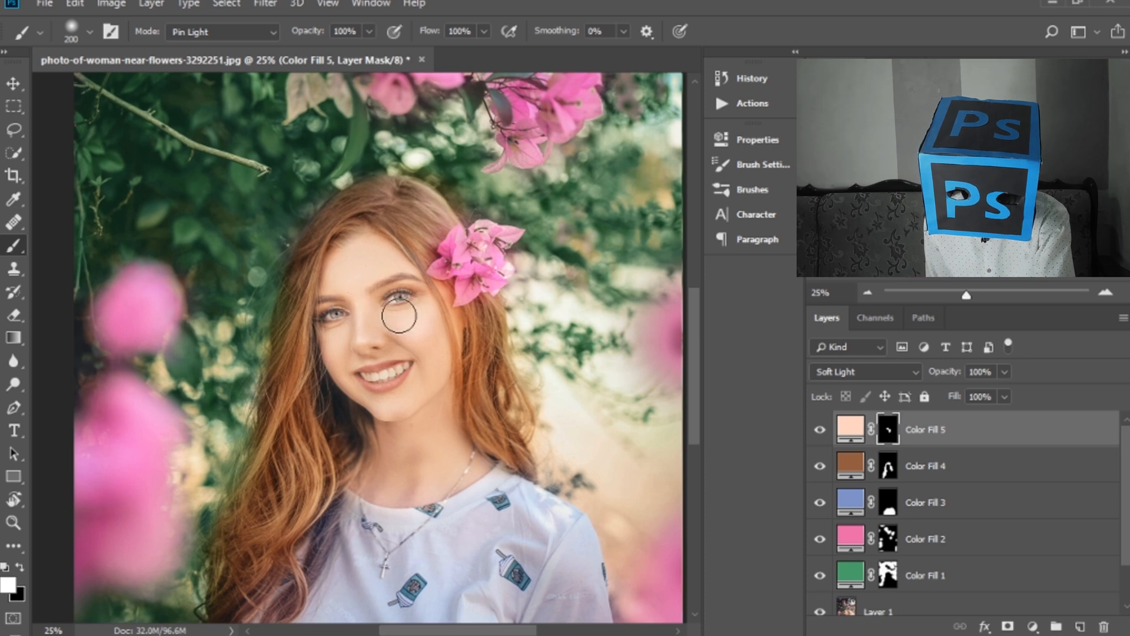
- Erase the skin fill's mask over the woman's eyes with the Eraser reduced to 30 px
{"action": "key", "text": "ctrl+plus"}
{"action": "key", "text": "ctrl+plus"}
{"action": "key", "text": "ctrl+plus"}
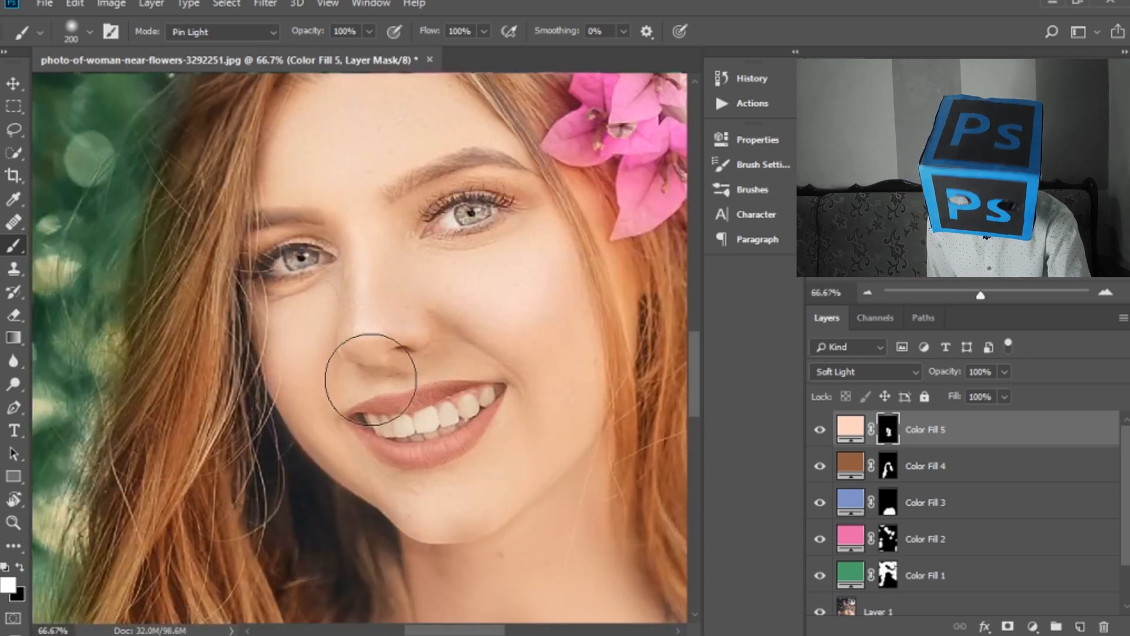
{"action": "key", "text": "e"}
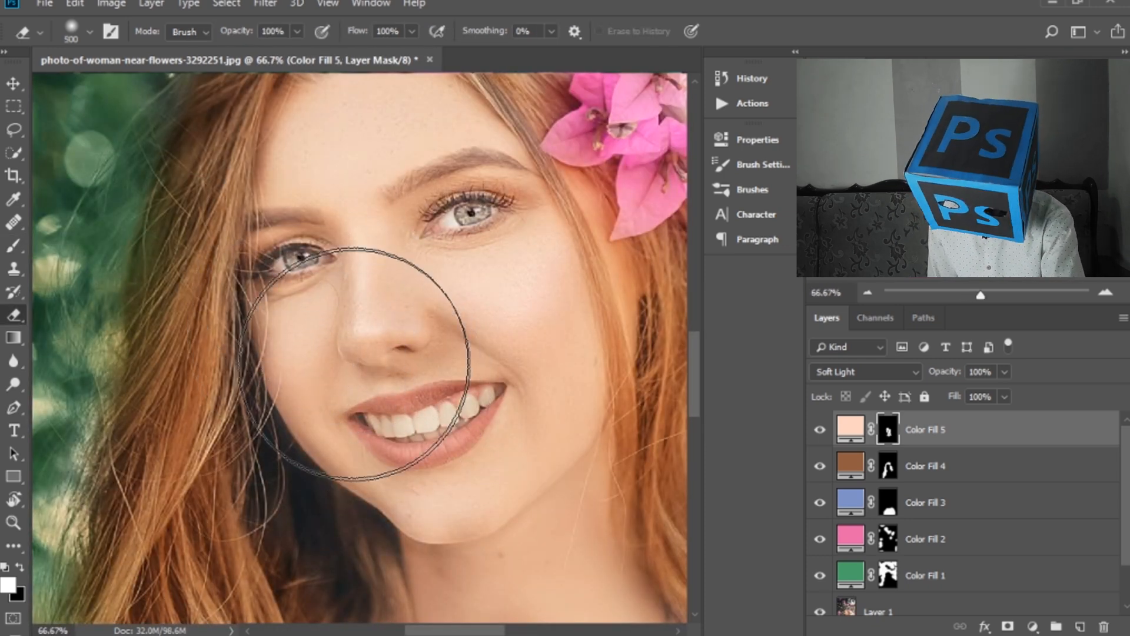
{"action": "key", "text": "bracketleft"}
{"action": "key", "text": "bracketleft"}
{"action": "key", "text": "bracketleft"}
{"action": "key", "text": "bracketleft"}
{"action": "key", "text": "bracketleft"}
{"action": "key", "text": "bracketleft"}
{"action": "key", "text": "bracketleft"}
{"action": "key", "text": "bracketleft"}
{"action": "key", "text": "bracketleft"}
{"action": "key", "text": "bracketleft"}
{"action": "key", "text": "bracketleft"}
{"action": "key", "text": "bracketleft"}
{"action": "key", "text": "bracketleft"}
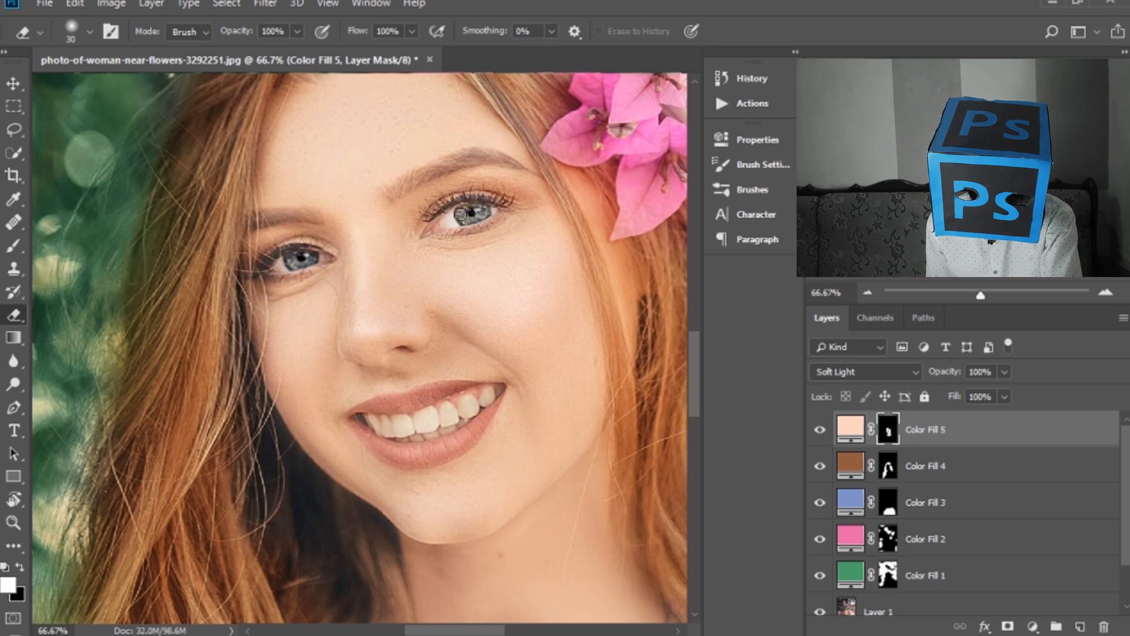
{"action": "double_click", "coordinate": [863, 433]}
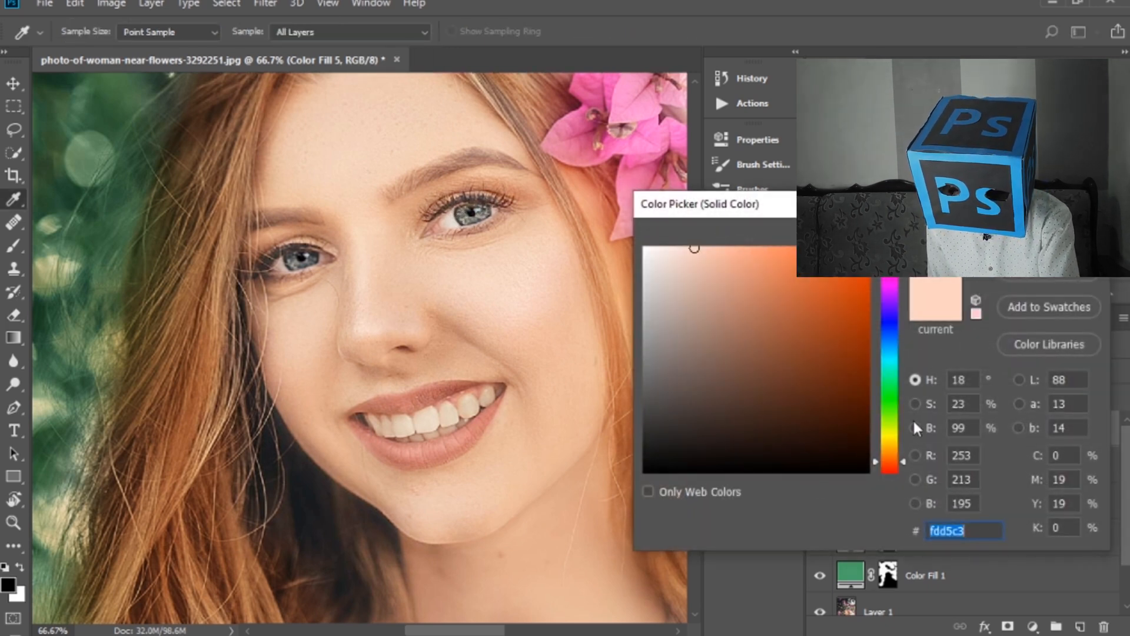
{"action": "left_click", "coordinate": [901, 415]}
{"action": "left_click", "coordinate": [915, 404]}
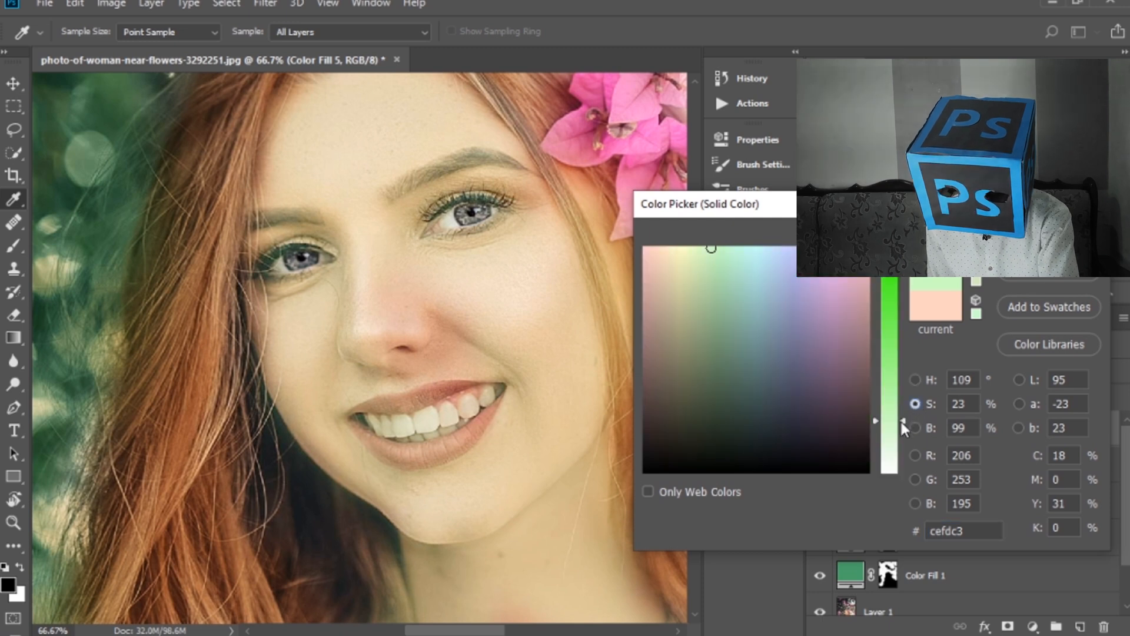
{"action": "left_click", "coordinate": [915, 380]}
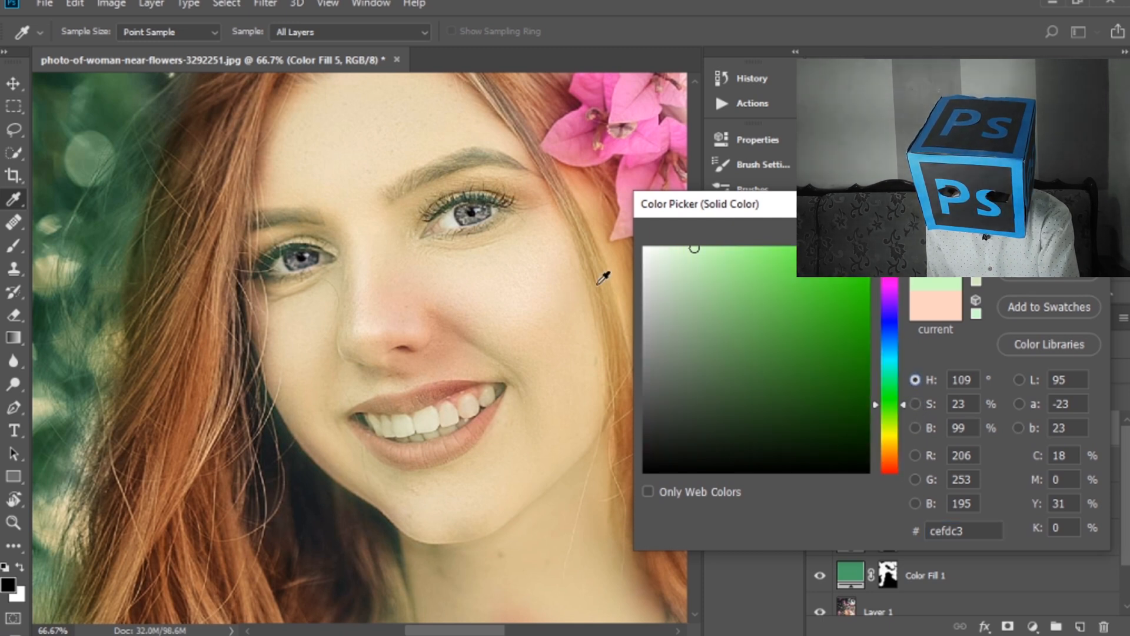
{"action": "left_click_drag", "start_coordinate": [901, 405], "coordinate": [895, 429]}
{"action": "left_click", "coordinate": [1007, 281]}
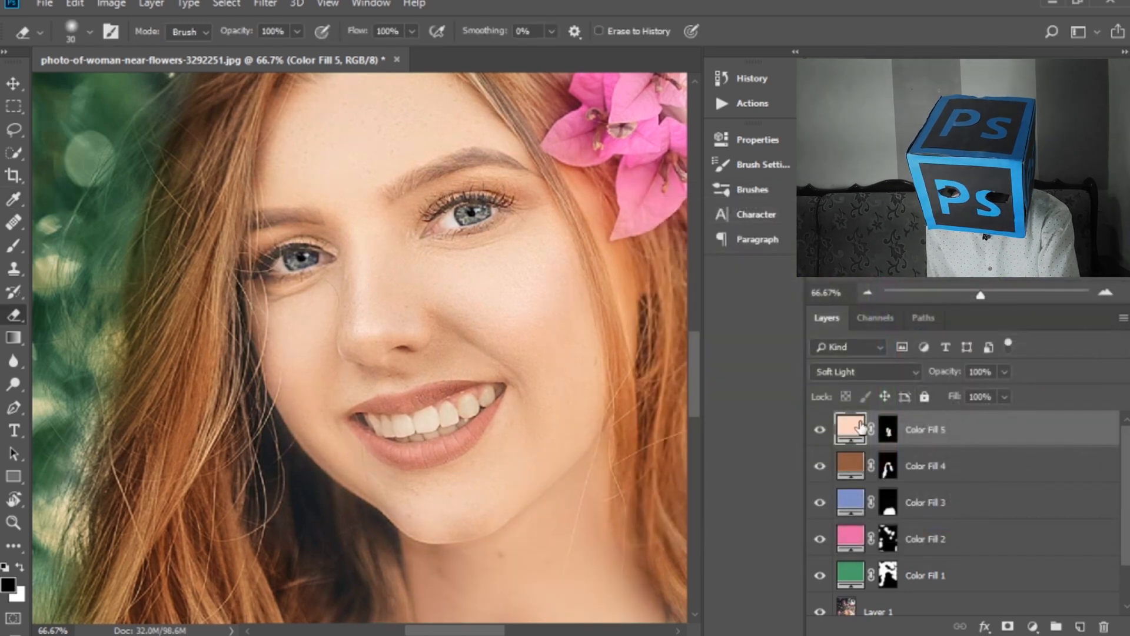
- Raise the saturation of the skin fill's colour to 31%, giving fdc6ae, and check the portrait up close and in full
{"action": "double_click", "coordinate": [851, 428]}
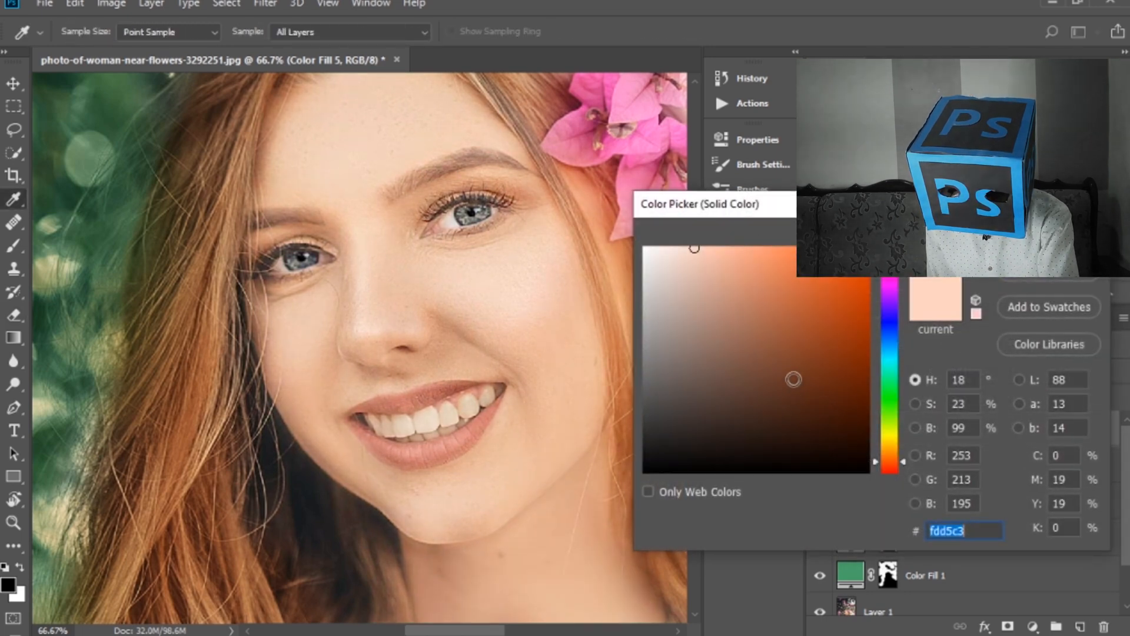
{"action": "left_click", "coordinate": [913, 402]}
{"action": "left_click_drag", "start_coordinate": [899, 416], "coordinate": [904, 398]}
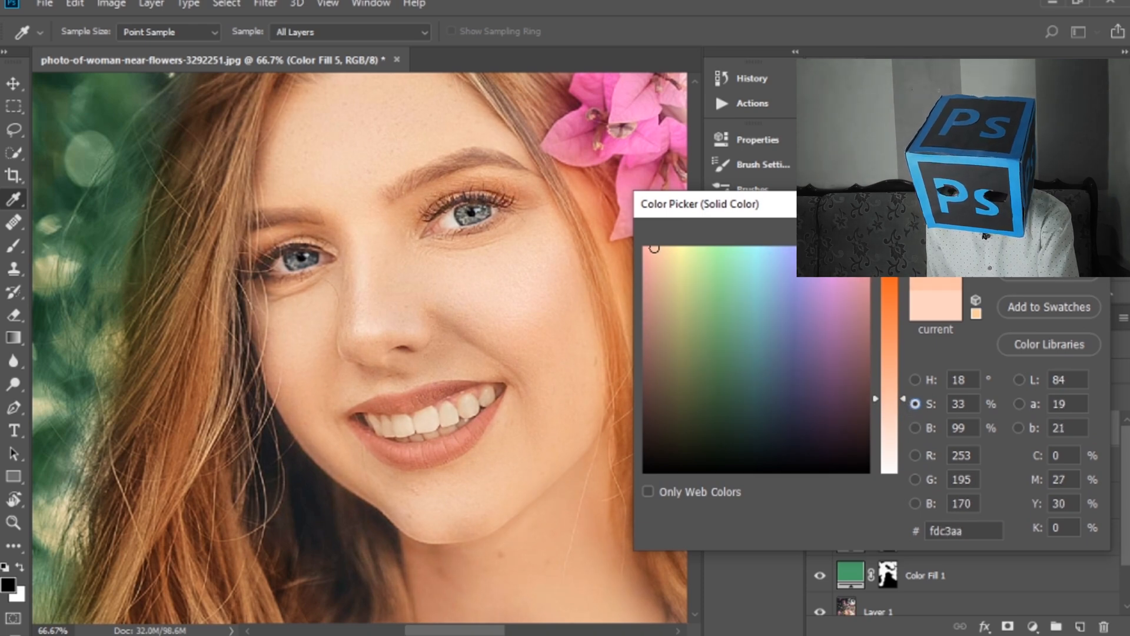
{"action": "left_click", "coordinate": [1049, 232]}
{"action": "key", "text": "ctrl+0"}
{"action": "key", "text": "ctrl+plus"}
{"action": "key", "text": "ctrl+plus"}
{"action": "key", "text": "ctrl+plus"}
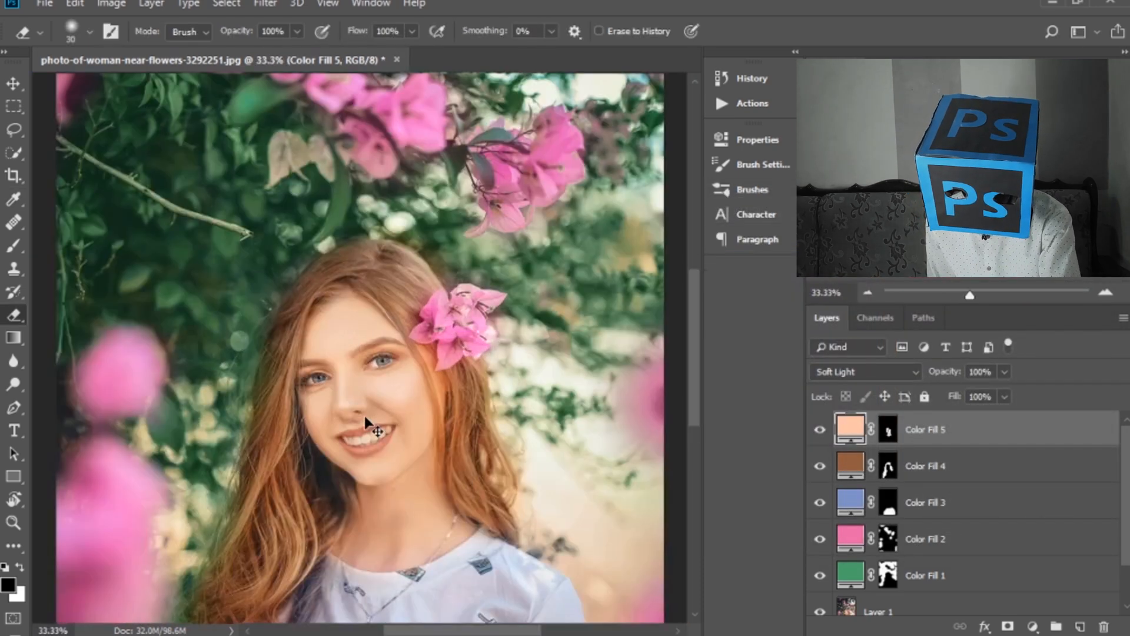
{"action": "key", "text": "ctrl+plus"}
{"action": "scroll", "coordinate": [595, 434], "scroll_direction": "down", "scroll_amount": 2}
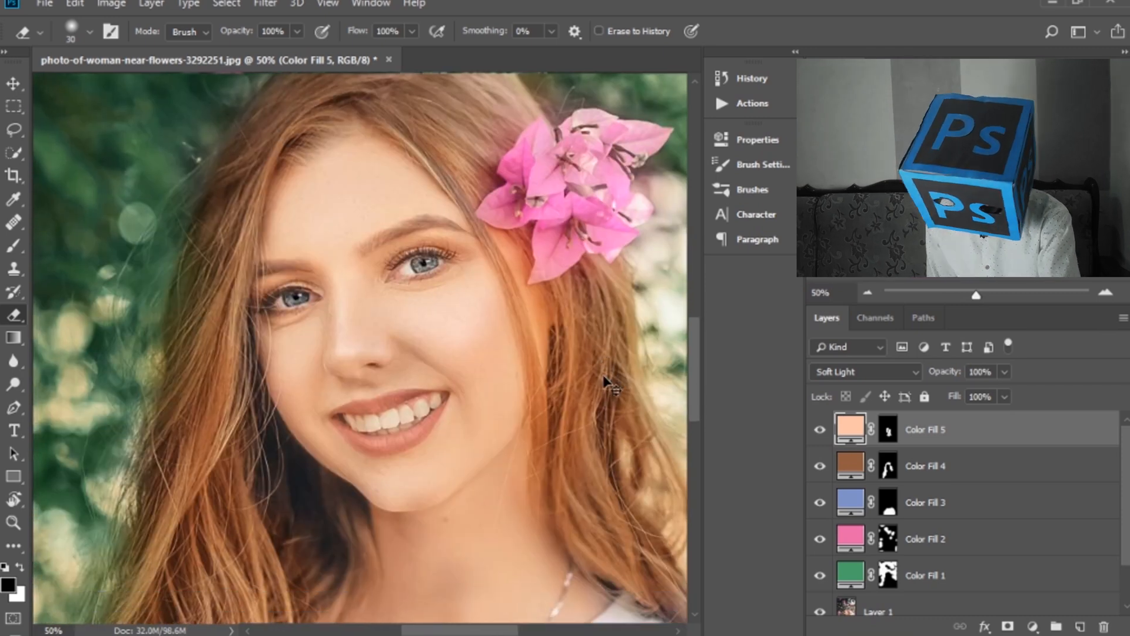
{"action": "key", "text": "ctrl+0"}
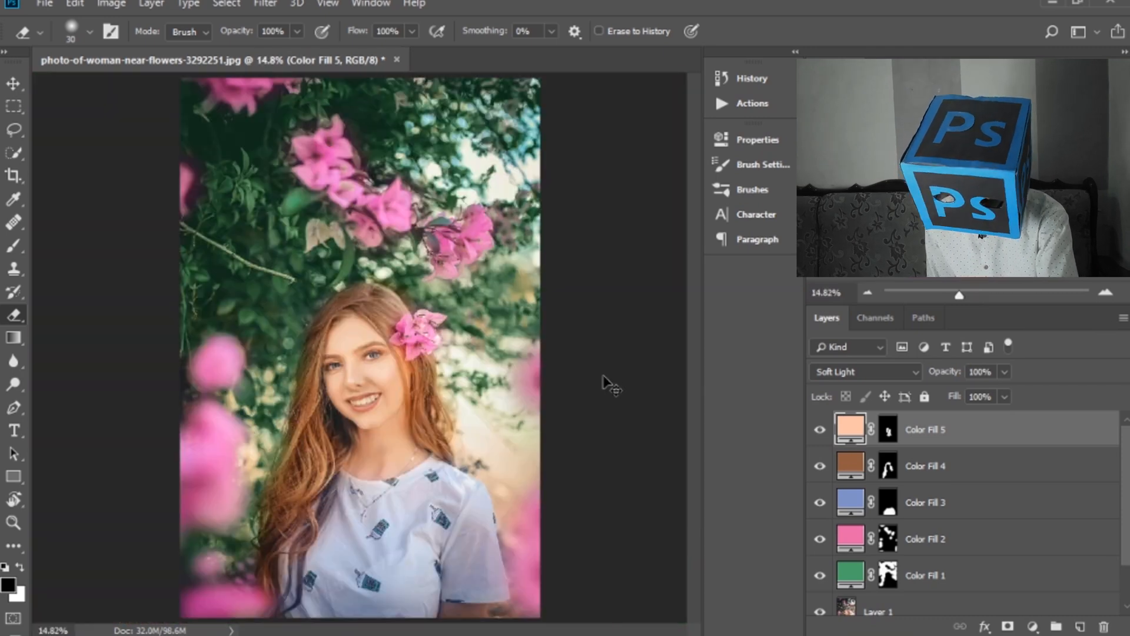
- Fine-tune the saturation of the skin fill's colour and lower the layer's opacity to 41%
{"action": "double_click", "coordinate": [857, 436]}
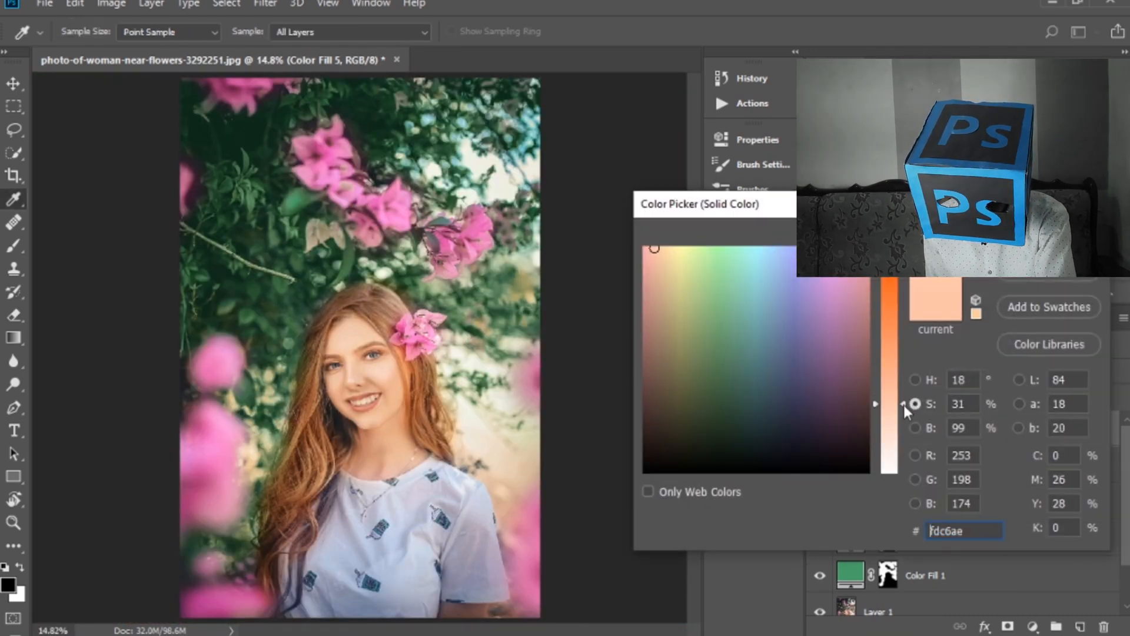
{"action": "left_click_drag", "start_coordinate": [903, 405], "coordinate": [900, 412]}
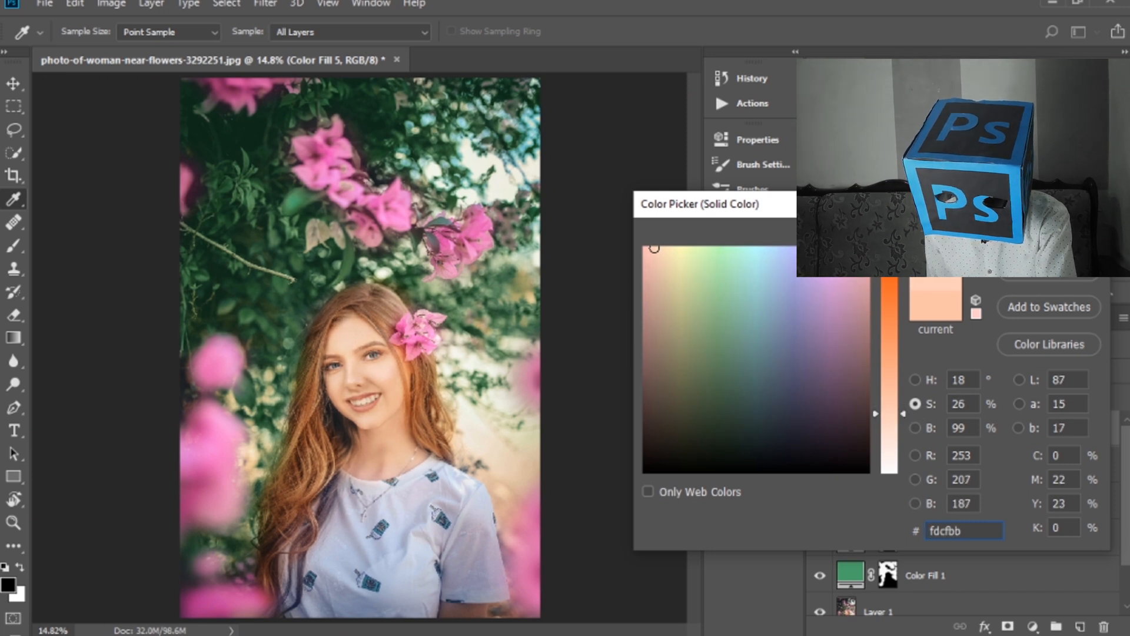
{"action": "left_click", "coordinate": [1049, 232]}
{"action": "left_click", "coordinate": [1005, 371]}
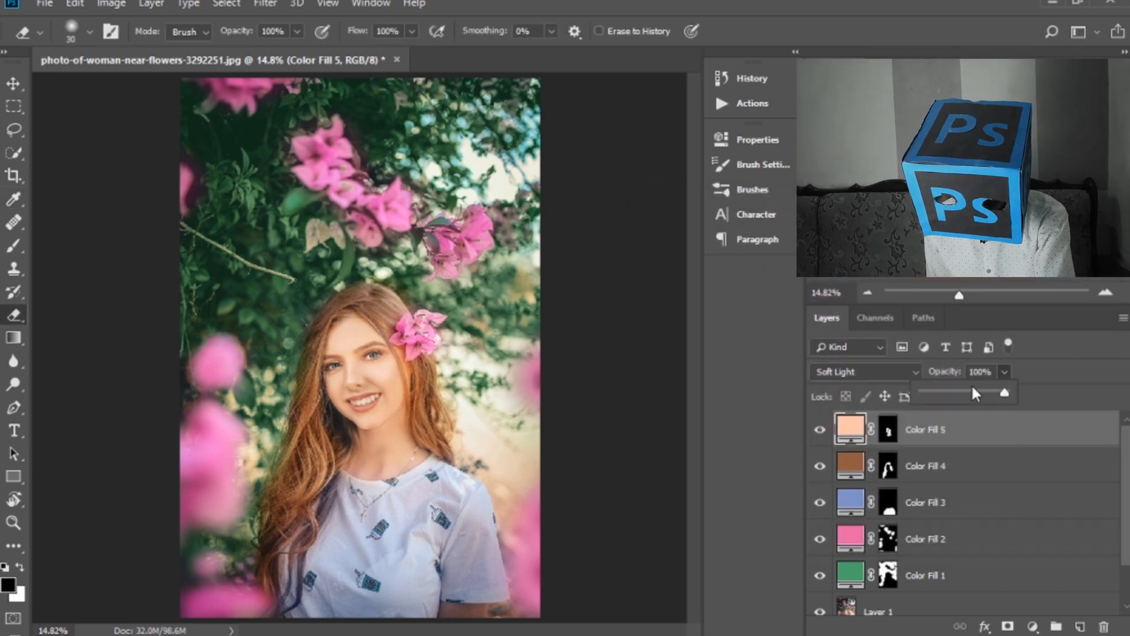
{"action": "left_click_drag", "start_coordinate": [972, 387], "coordinate": [963, 389]}
{"action": "left_click", "coordinate": [1094, 368]}
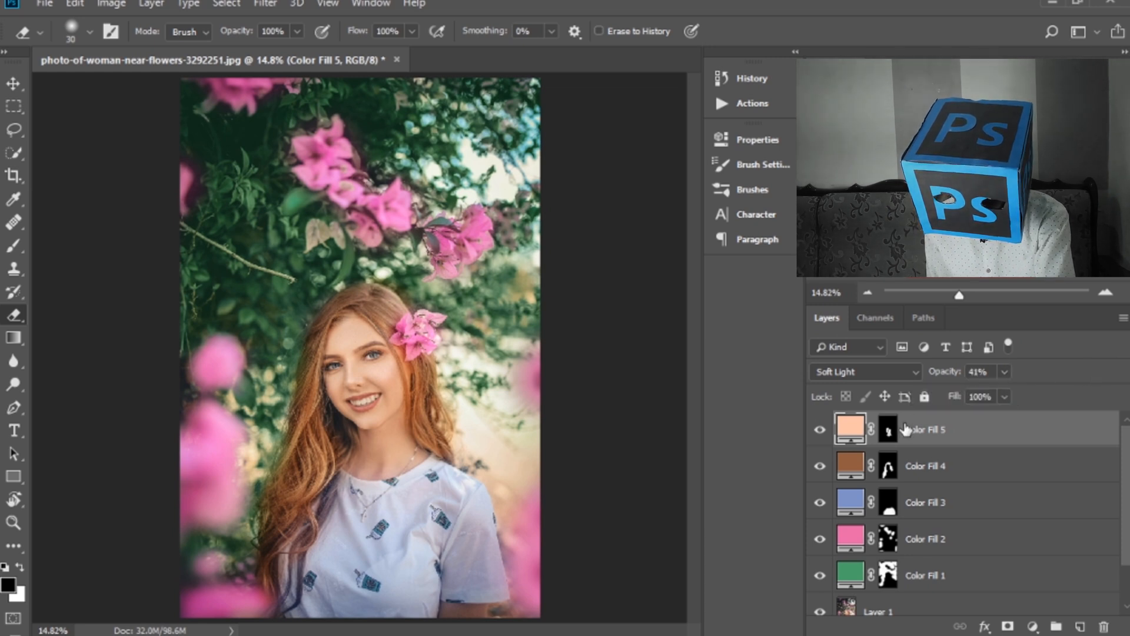
- Add a sixth solid-colour fill layer in black, set its blend mode to Soft Light and invert its mask to black
{"action": "left_click", "coordinate": [1032, 626]}
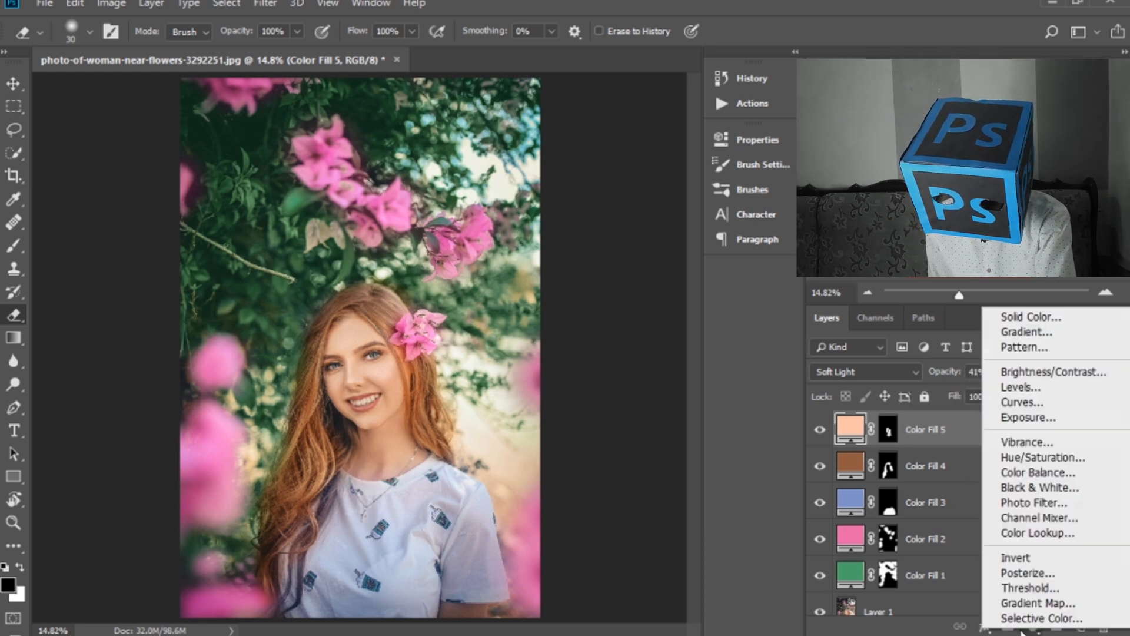
{"action": "left_click", "coordinate": [1035, 315]}
{"action": "key", "text": "Return"}
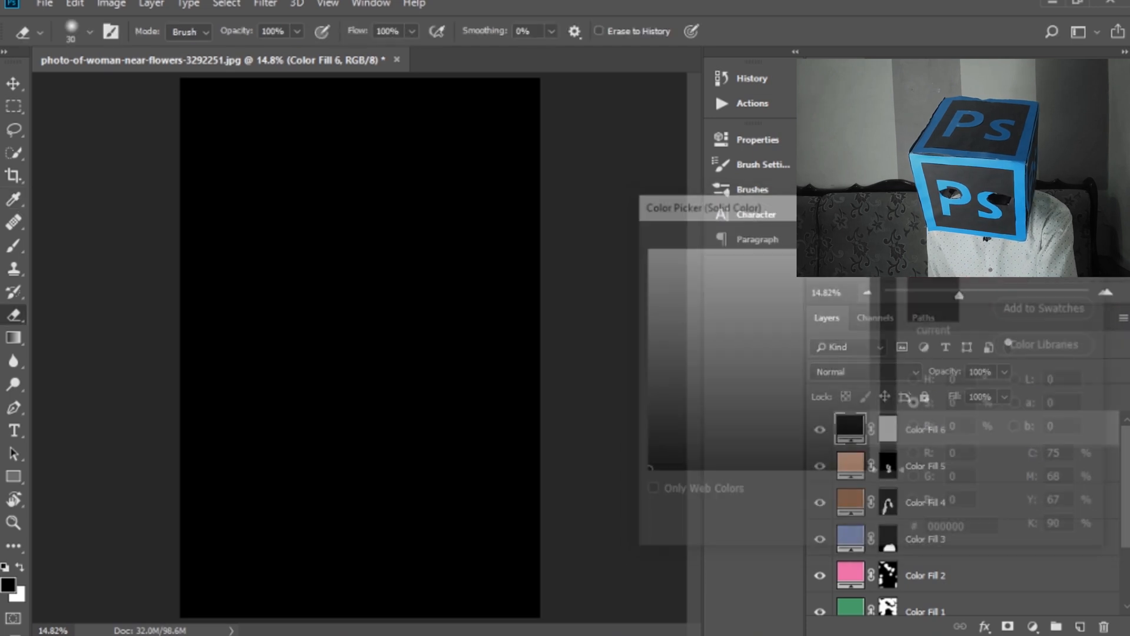
{"action": "left_click", "coordinate": [869, 370]}
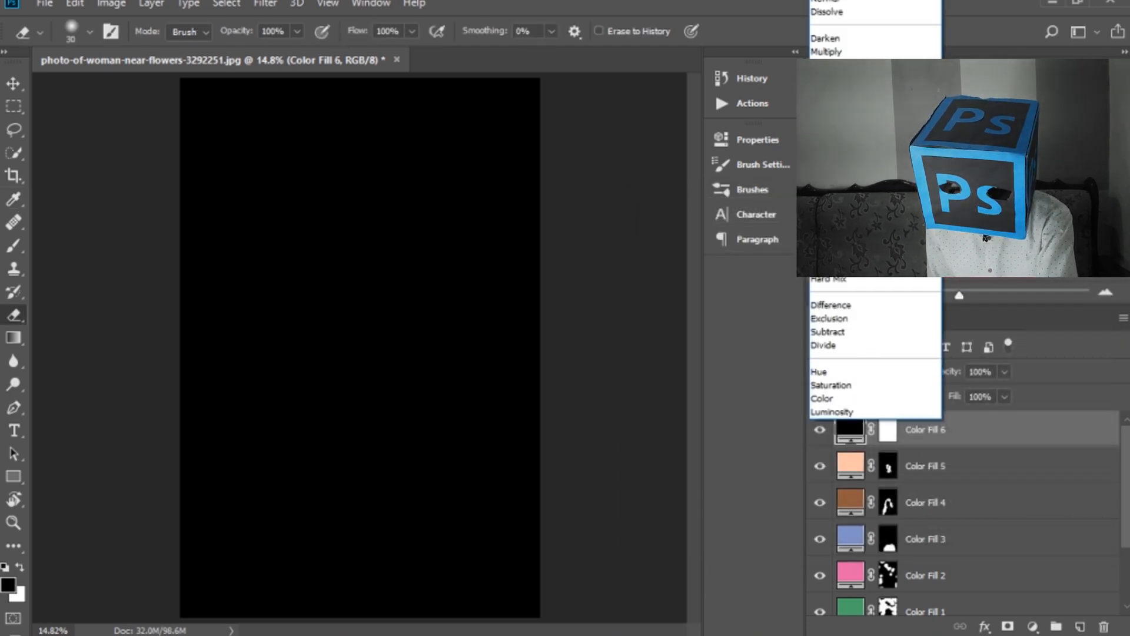
{"action": "left_click", "coordinate": [836, 211]}
{"action": "left_click", "coordinate": [888, 430]}
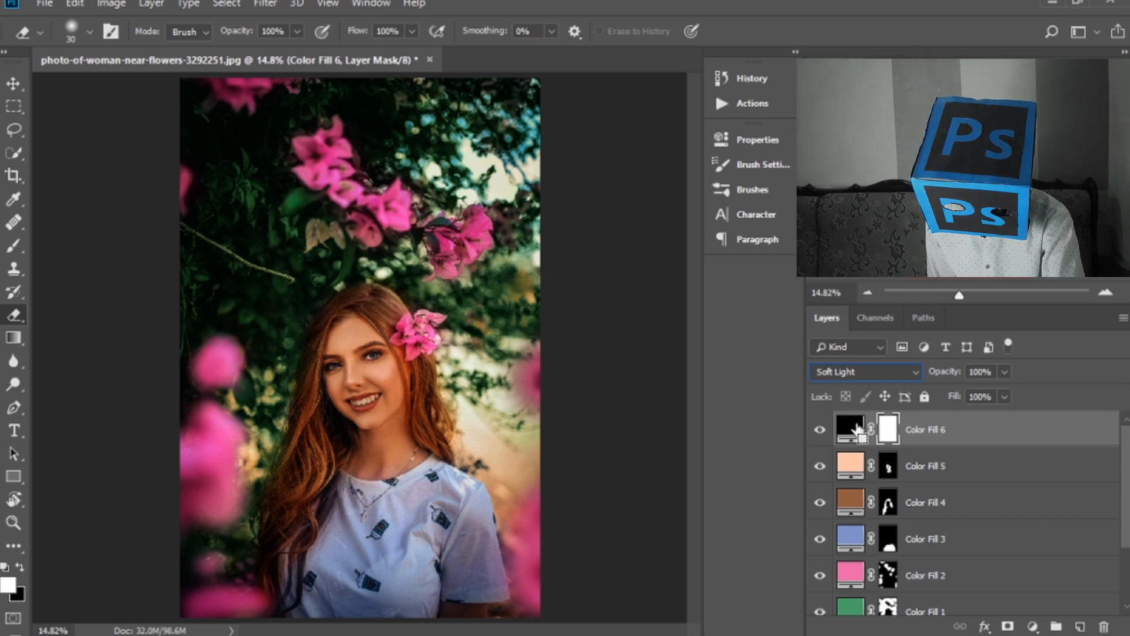
{"action": "key", "text": "ctrl+i"}
- Set the sixth fill's colour to e78172 by sampling the woman's lower lip and brightening the sampled tone
{"action": "double_click", "coordinate": [860, 437]}
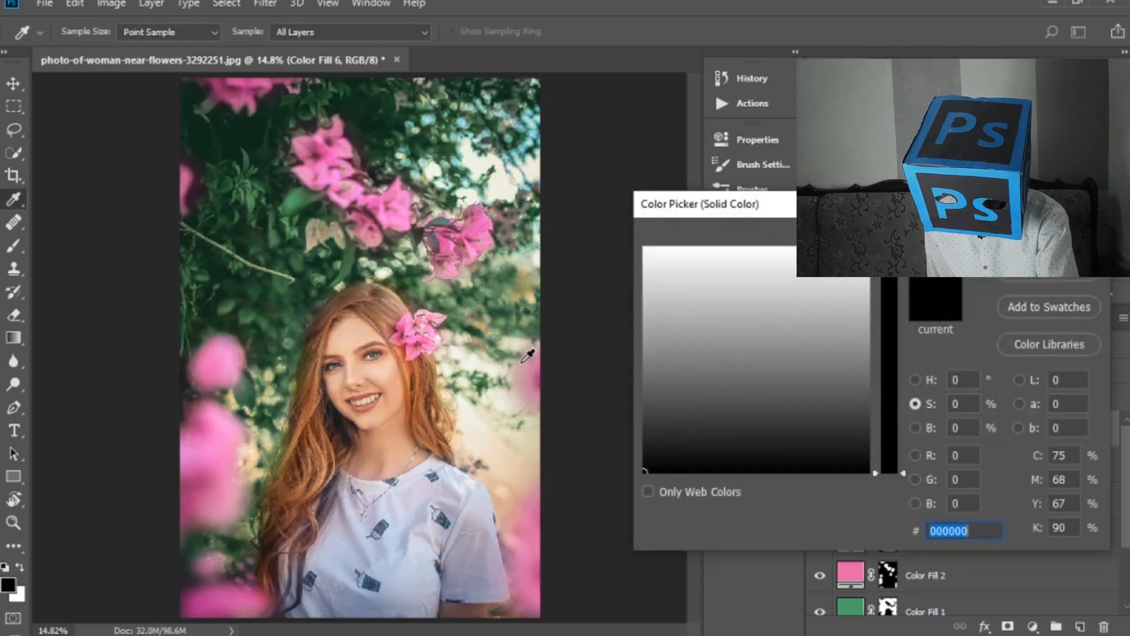
{"action": "scroll", "coordinate": [375, 367], "scroll_direction": "up", "scroll_amount": 3}
{"action": "scroll", "coordinate": [375, 366], "scroll_direction": "up", "scroll_amount": 1}
{"action": "scroll", "coordinate": [434, 404], "scroll_direction": "down", "scroll_amount": 5}
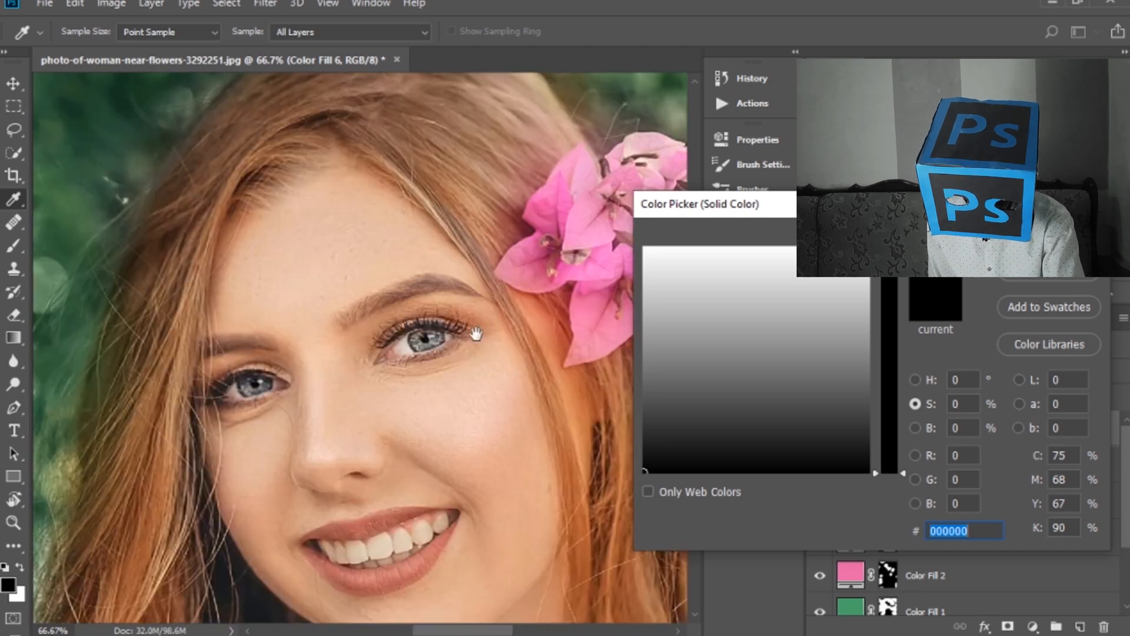
{"action": "left_click", "coordinate": [917, 380]}
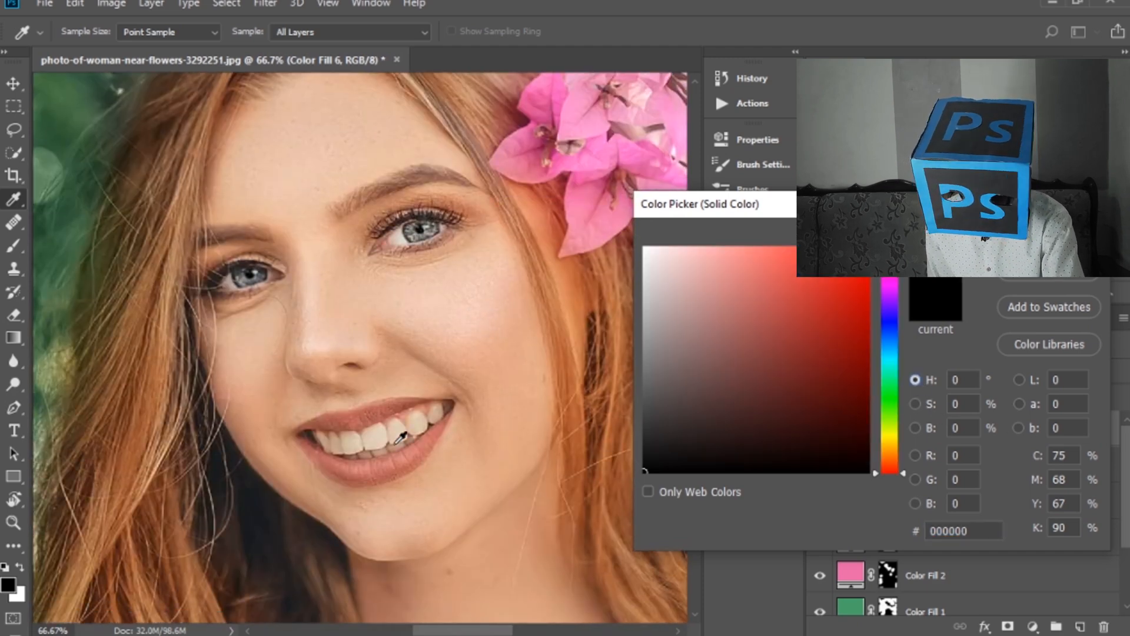
{"action": "left_click", "coordinate": [400, 459]}
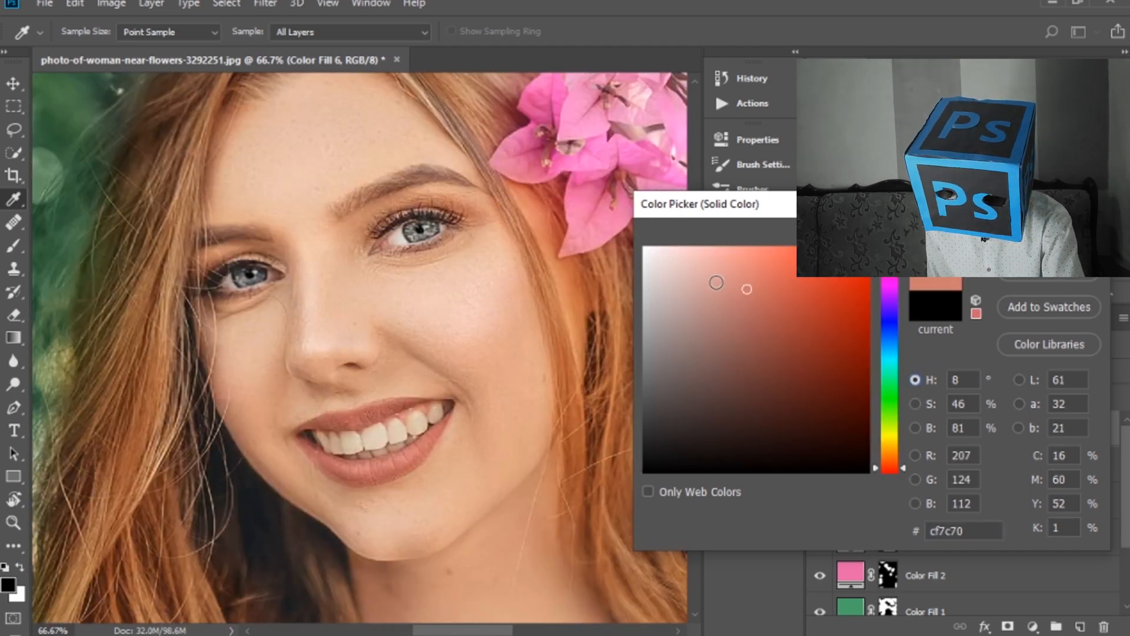
{"action": "left_click", "coordinate": [754, 265]}
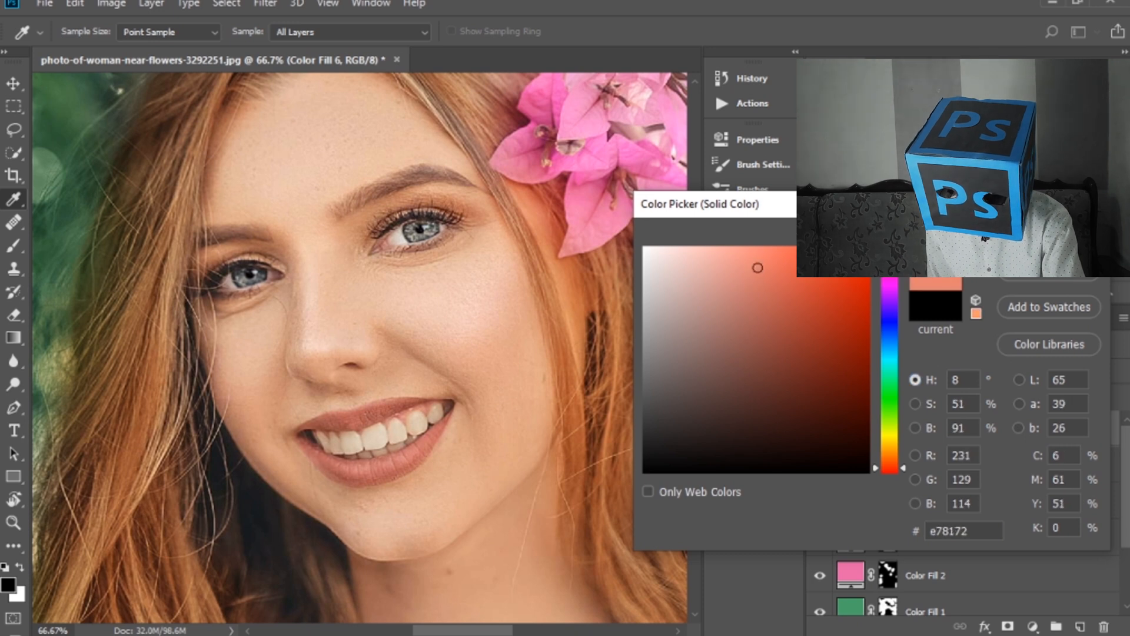
{"action": "key", "text": "Return"}
- Paint white on the sixth fill's mask over the woman's upper and lower lips with the brush reduced to 40 px
{"action": "left_click", "coordinate": [888, 429]}
{"action": "key", "text": "x"}
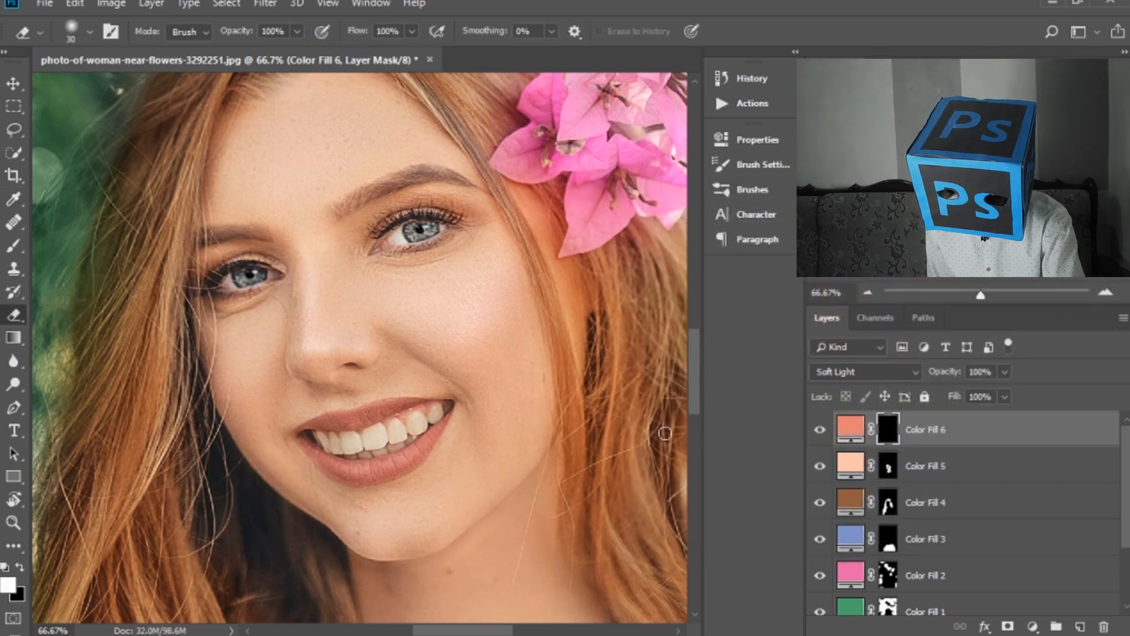
{"action": "scroll", "coordinate": [419, 418], "scroll_direction": "down", "scroll_amount": 1}
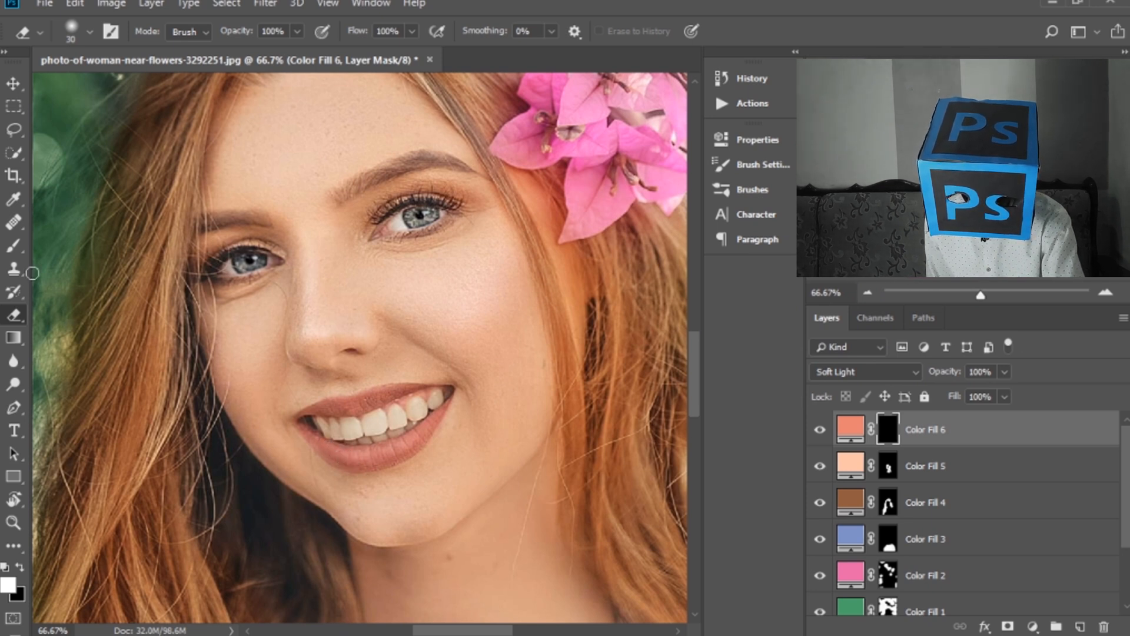
{"action": "left_click", "coordinate": [13, 245]}
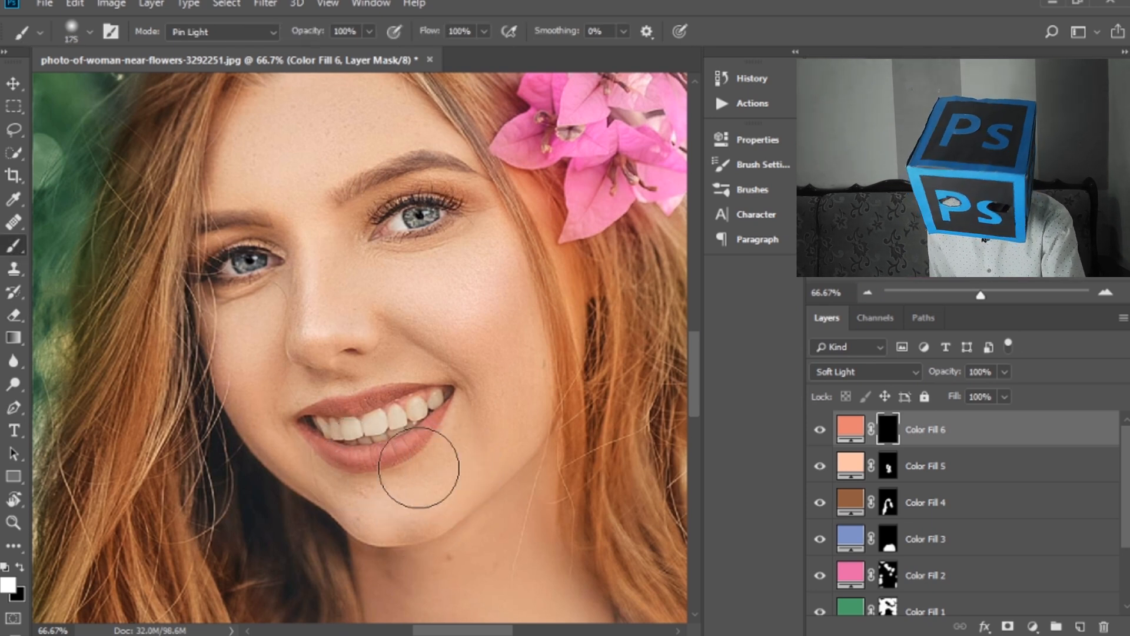
{"action": "key", "text": "bracketleft"}
{"action": "key", "text": "bracketleft"}
{"action": "key", "text": "bracketleft"}
{"action": "key", "text": "bracketleft"}
{"action": "key", "text": "bracketleft"}
{"action": "key", "text": "bracketleft"}
{"action": "key", "text": "bracketleft"}
{"action": "key", "text": "bracketleft"}
{"action": "key", "text": "bracketleft"}
{"action": "key", "text": "bracketleft"}
{"action": "key", "text": "bracketleft"}
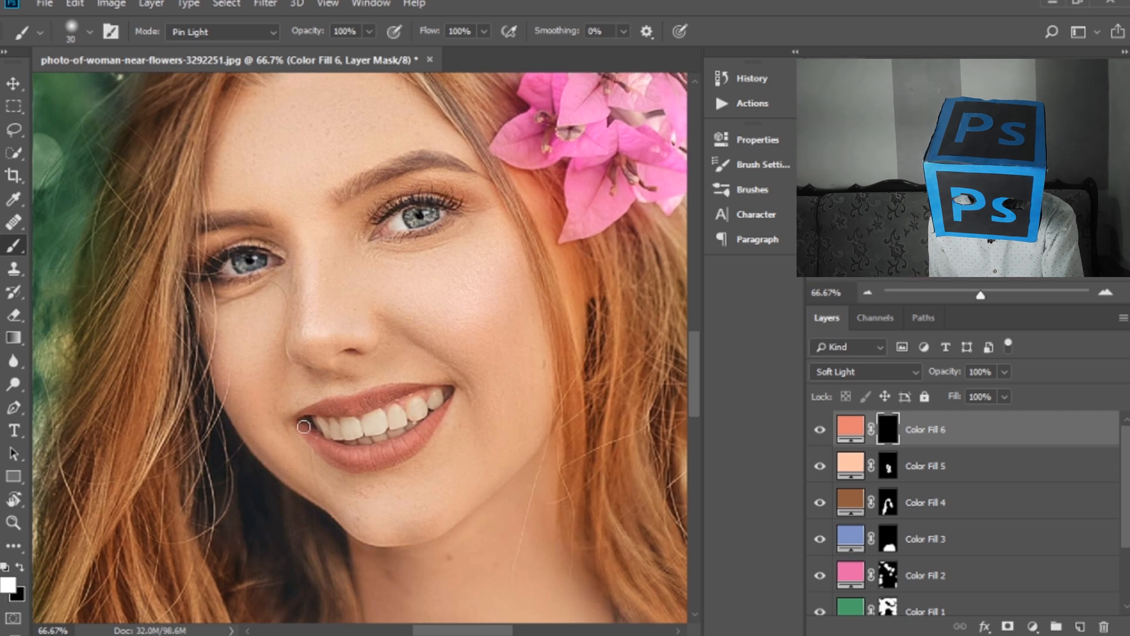
{"action": "key", "text": "bracketright"}
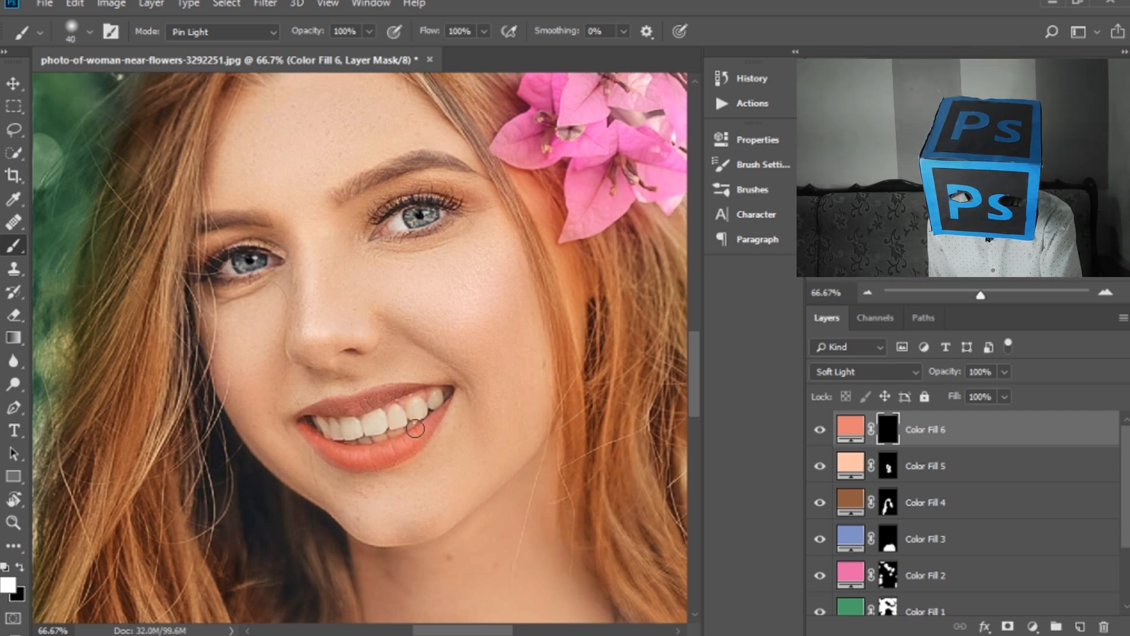
{"action": "left_click_drag", "start_coordinate": [372, 397], "coordinate": [318, 411]}
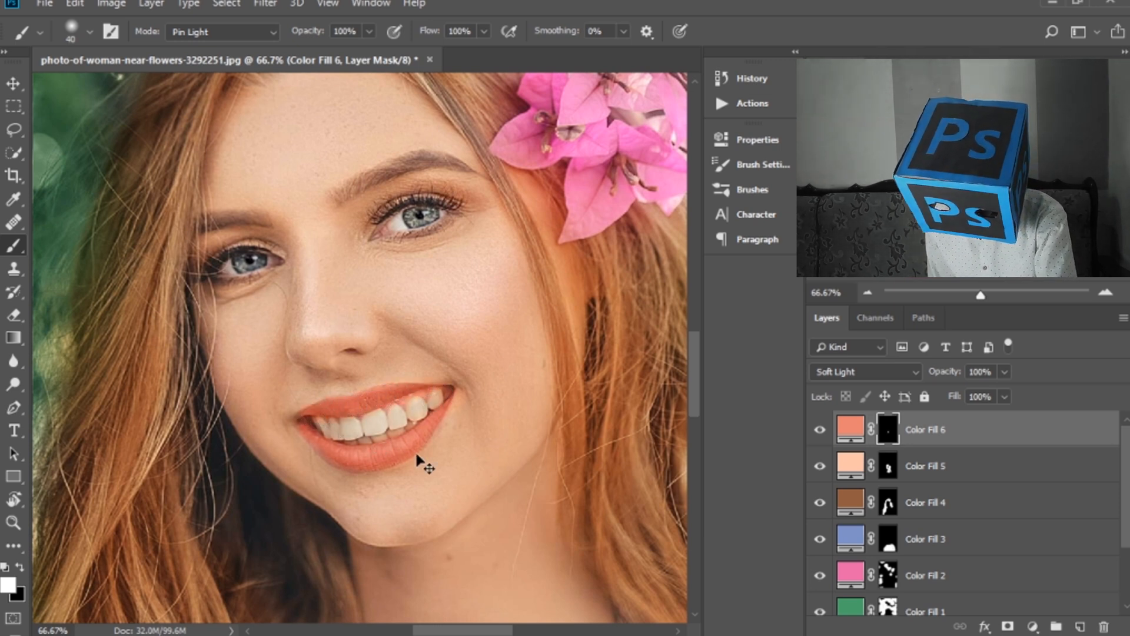
{"action": "key", "text": "ctrl+0"}
{"action": "left_click", "coordinate": [13, 83]}
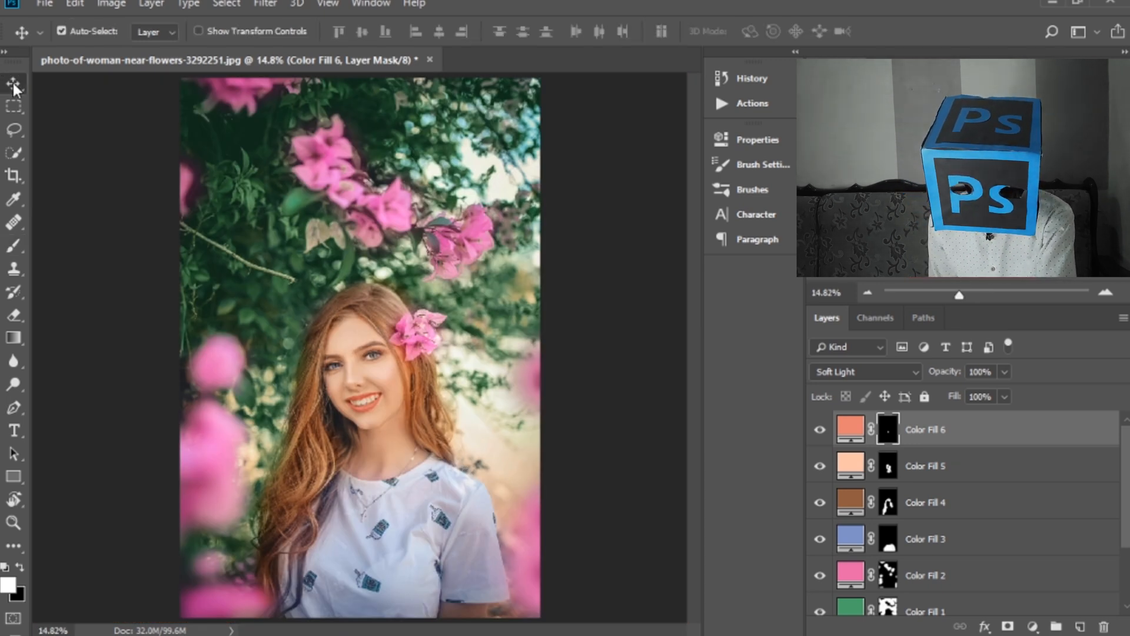
- Merge all six fill layers with Layer 1 above the Background, and toggle the merged layer's visibility to compare before and after
{"action": "scroll", "coordinate": [883, 493], "scroll_direction": "down", "scroll_amount": 3}
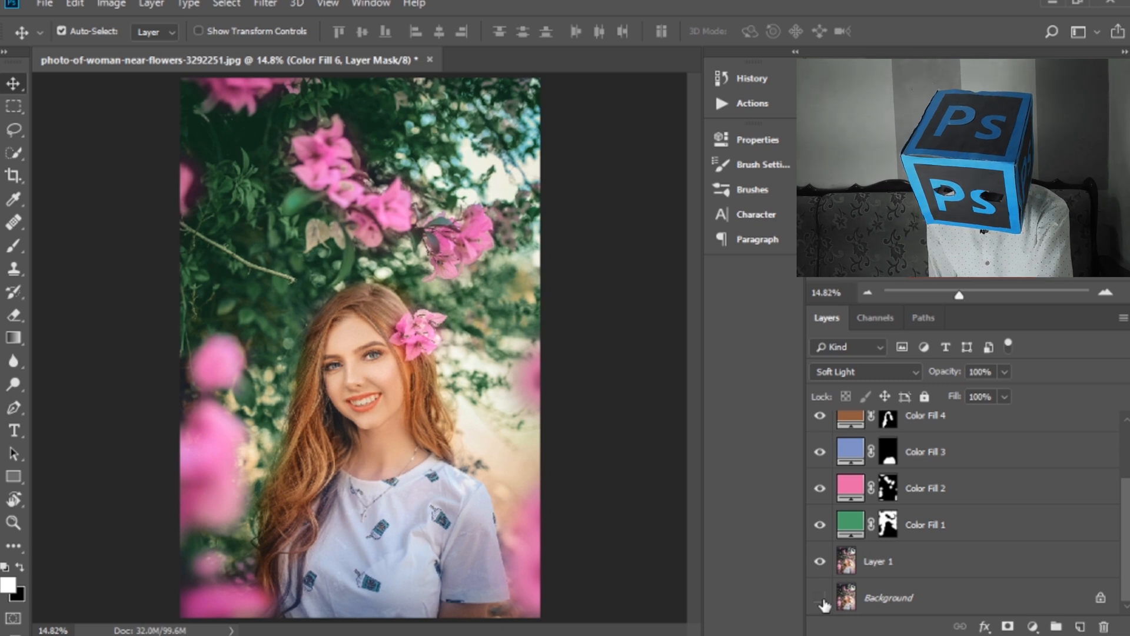
{"action": "scroll", "coordinate": [907, 551], "scroll_direction": "up", "scroll_amount": 3}
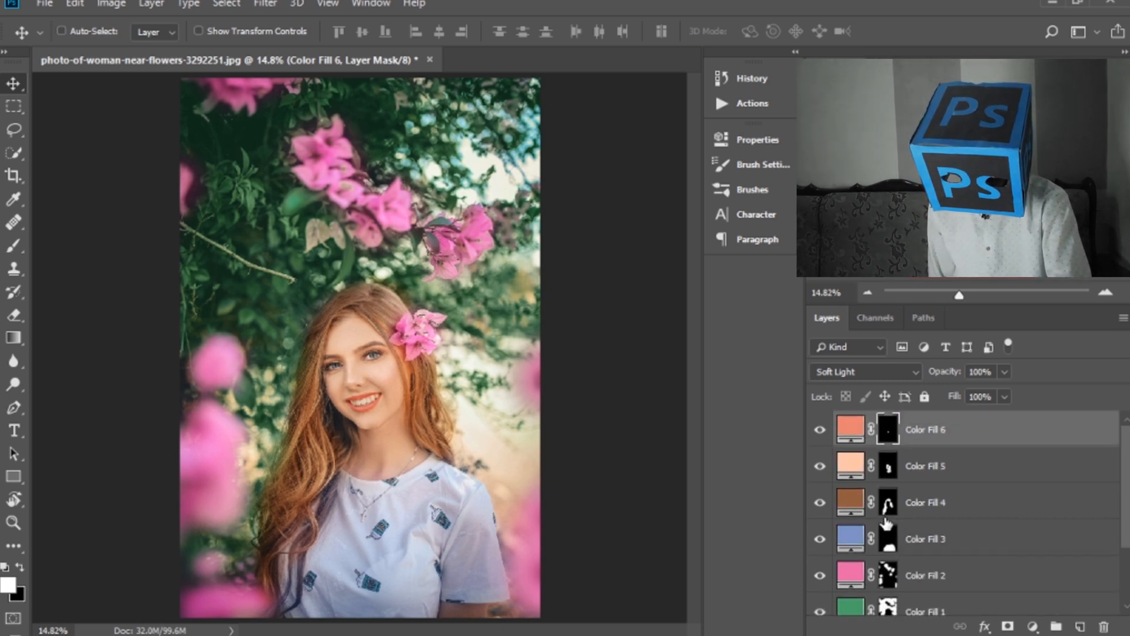
{"action": "key", "text": "ctrl+e"}
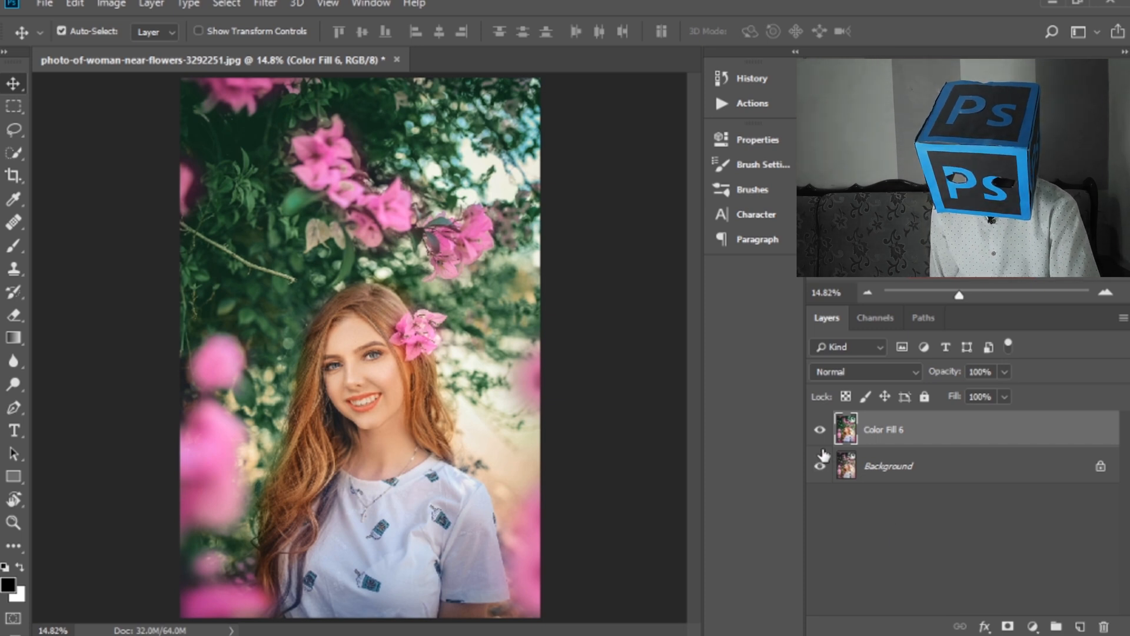
{"action": "left_click", "coordinate": [819, 429]}
{"action": "left_click", "coordinate": [821, 433]}
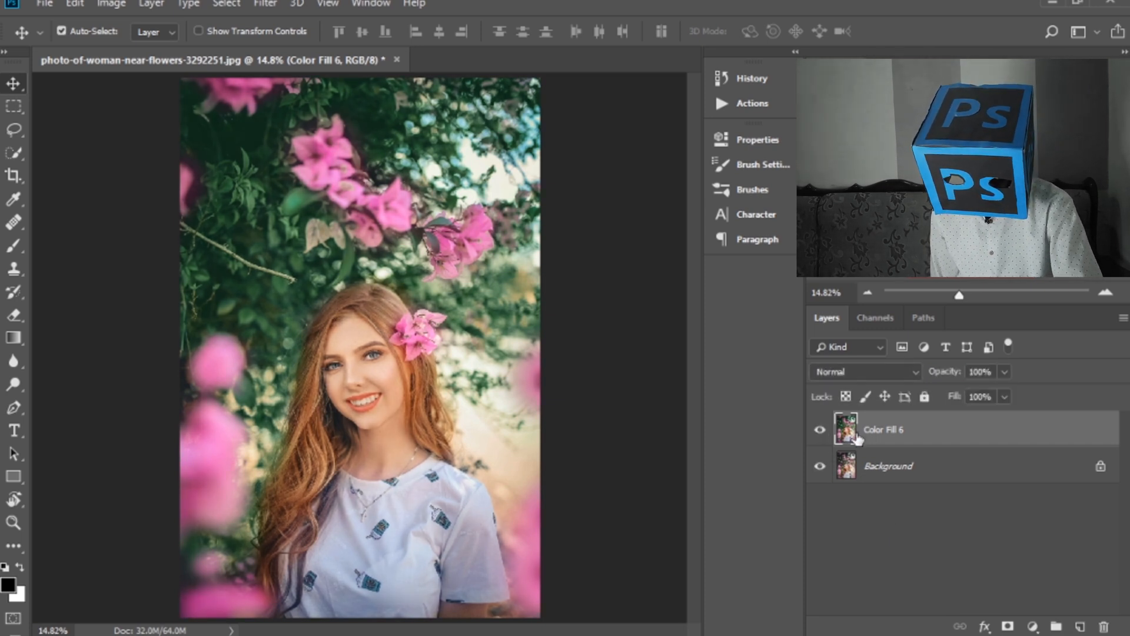
- Add a black (000000) solid-colour fill layer above the merged colour layer
{"action": "left_click", "coordinate": [1032, 625]}
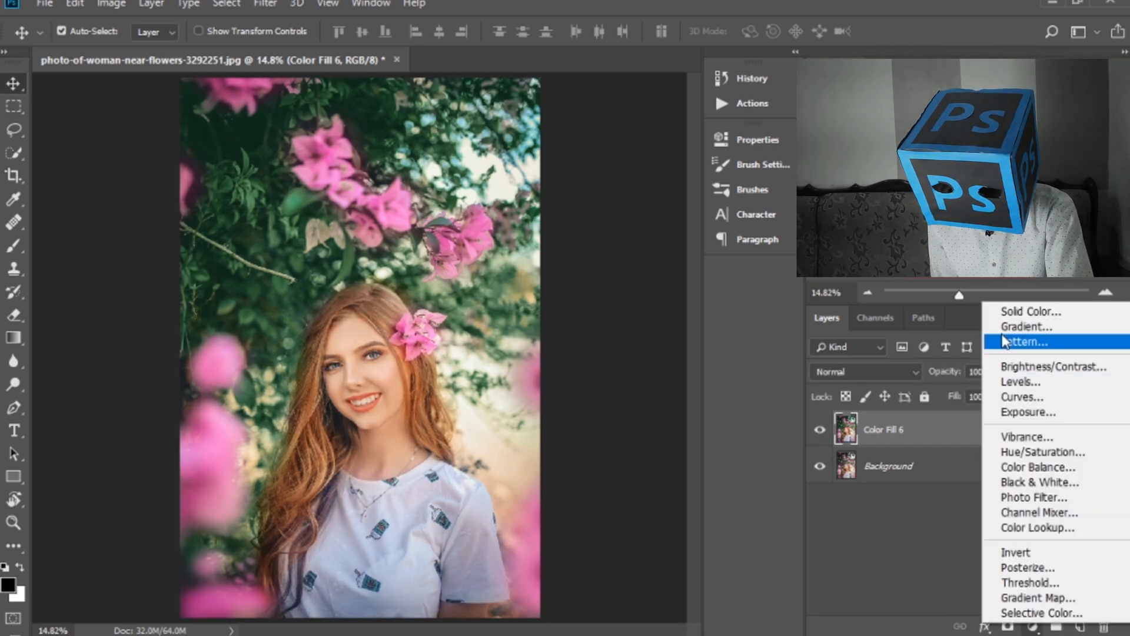
{"action": "left_click", "coordinate": [1005, 312]}
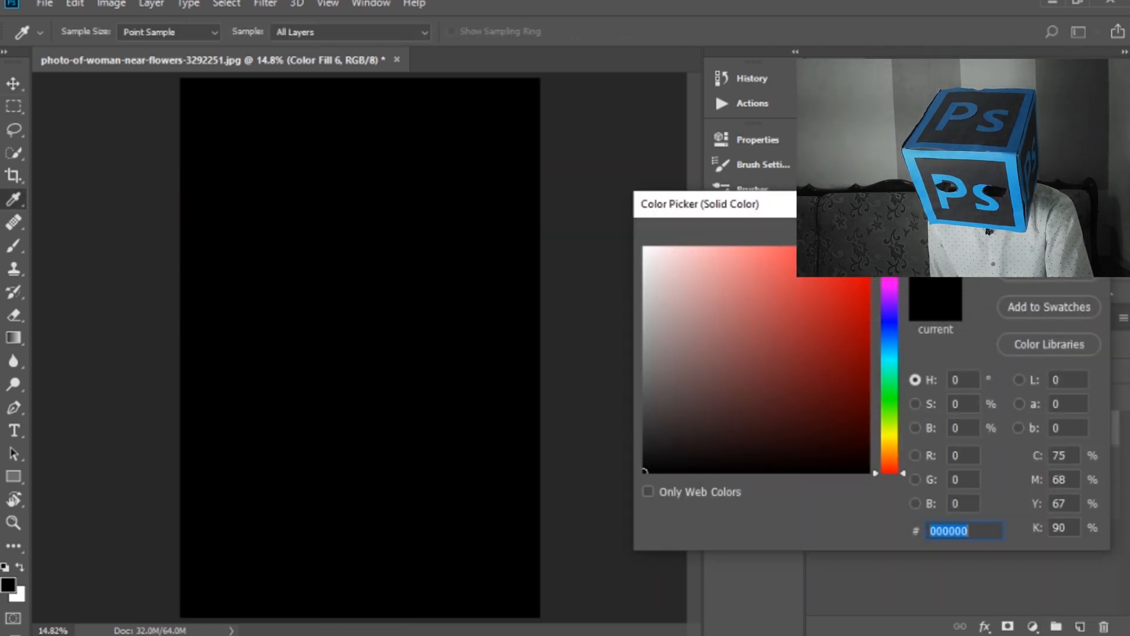
{"action": "left_click", "coordinate": [1050, 233]}
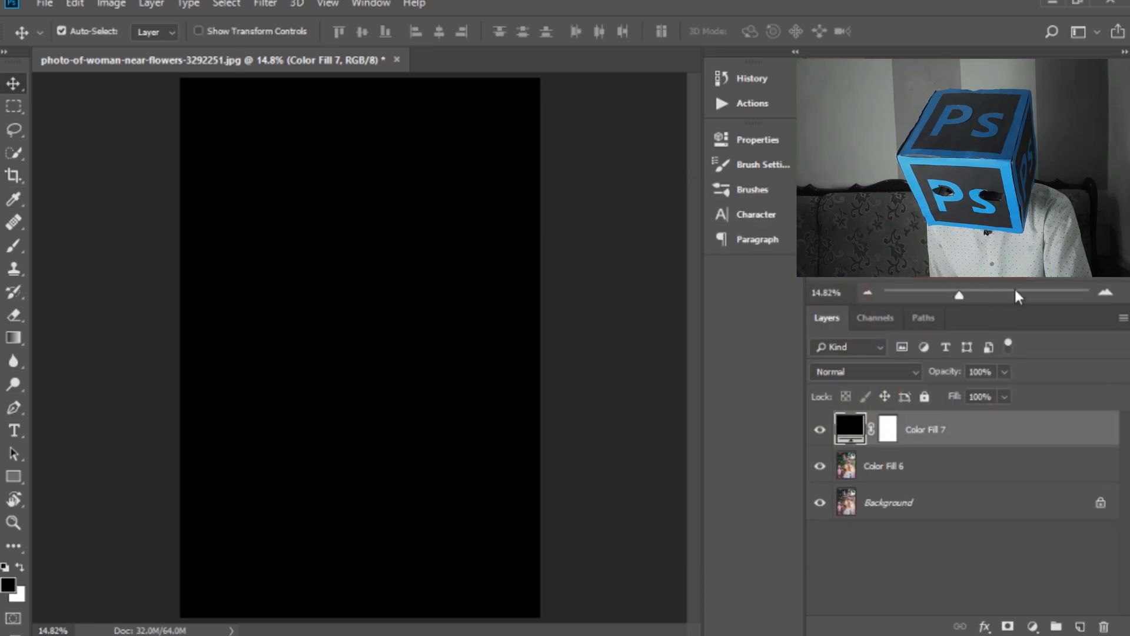
{"action": "left_click", "coordinate": [891, 425]}
{"action": "key", "text": "ctrl+i"}
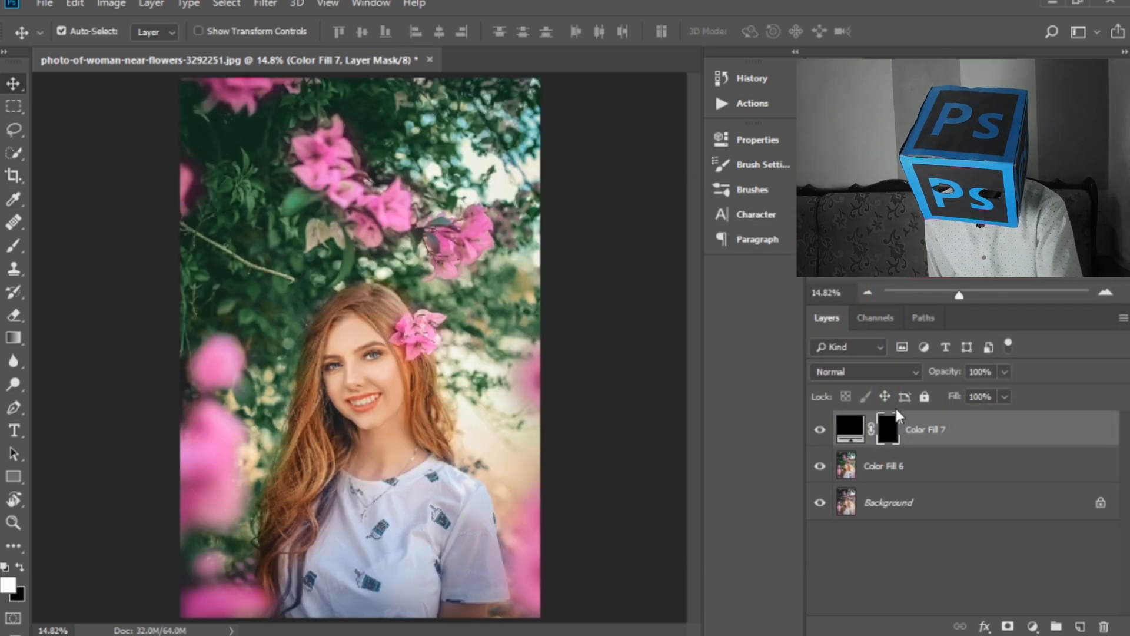
{"action": "left_click", "coordinate": [9, 251]}
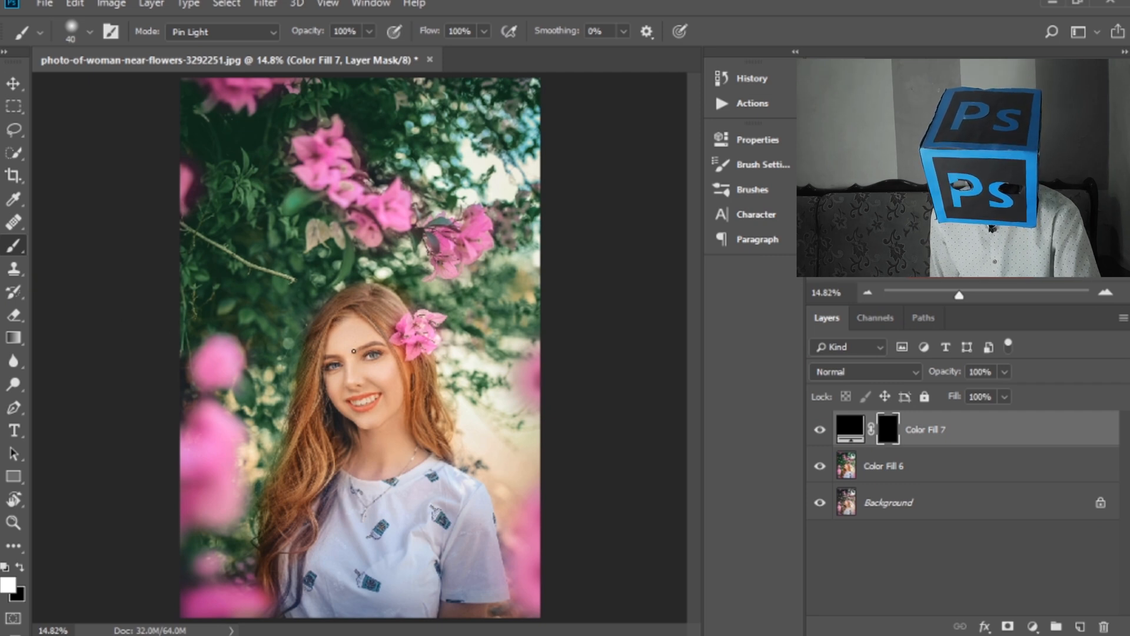
{"action": "key", "text": "bracketright"}
{"action": "key", "text": "bracketright"}
{"action": "key", "text": "bracketright"}
{"action": "key", "text": "bracketright"}
{"action": "key", "text": "bracketright"}
{"action": "key", "text": "bracketright"}
{"action": "key", "text": "bracketright"}
{"action": "key", "text": "bracketright"}
{"action": "key", "text": "bracketright"}
{"action": "key", "text": "bracketright"}
{"action": "key", "text": "bracketright"}
{"action": "key", "text": "bracketright"}
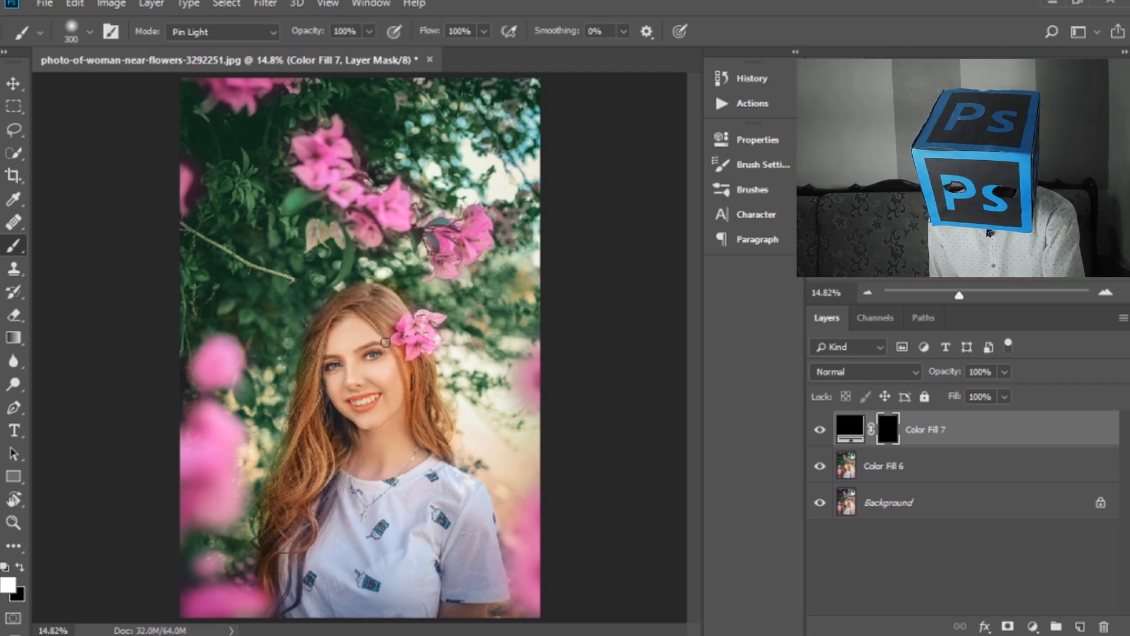
{"action": "key", "text": "bracketright"}
{"action": "key", "text": "bracketright"}
{"action": "key", "text": "bracketright"}
{"action": "key", "text": "bracketright"}
{"action": "key", "text": "bracketright"}
{"action": "key", "text": "bracketright"}
{"action": "key", "text": "bracketright"}
{"action": "key", "text": "bracketright"}
{"action": "key", "text": "bracketright"}
{"action": "key", "text": "bracketright"}
{"action": "key", "text": "bracketright"}
{"action": "key", "text": "bracketright"}
{"action": "key", "text": "bracketright"}
{"action": "key", "text": "bracketright"}
{"action": "key", "text": "bracketright"}
{"action": "key", "text": "bracketright"}
{"action": "key", "text": "bracketright"}
{"action": "key", "text": "bracketright"}
{"action": "key", "text": "bracketright"}
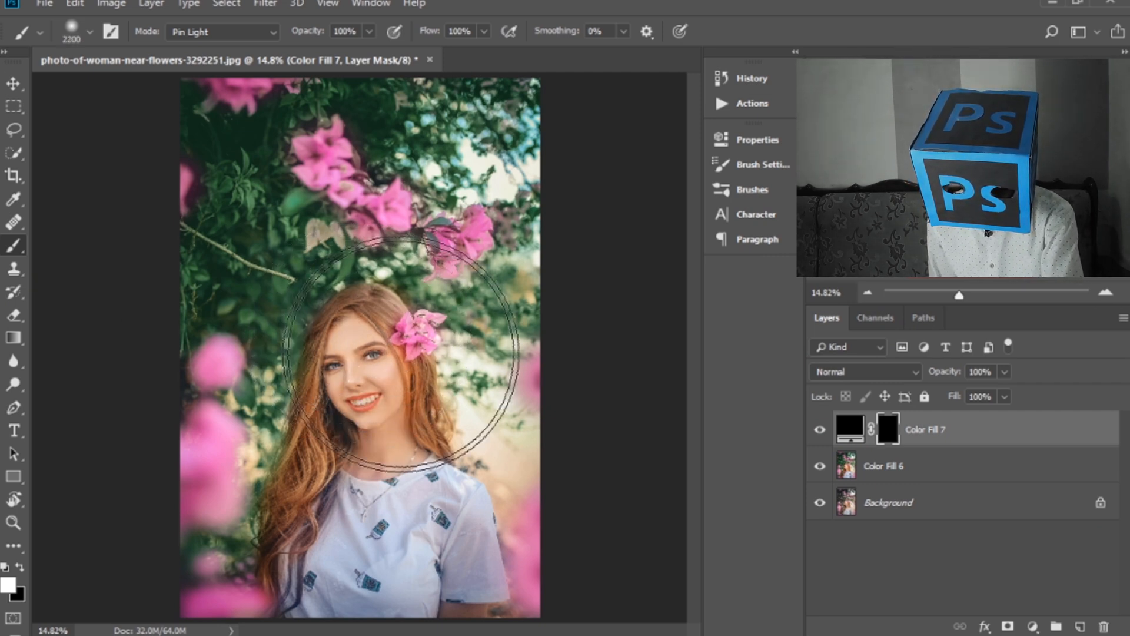
{"action": "key", "text": "bracketright"}
{"action": "key", "text": "ctrl+i"}
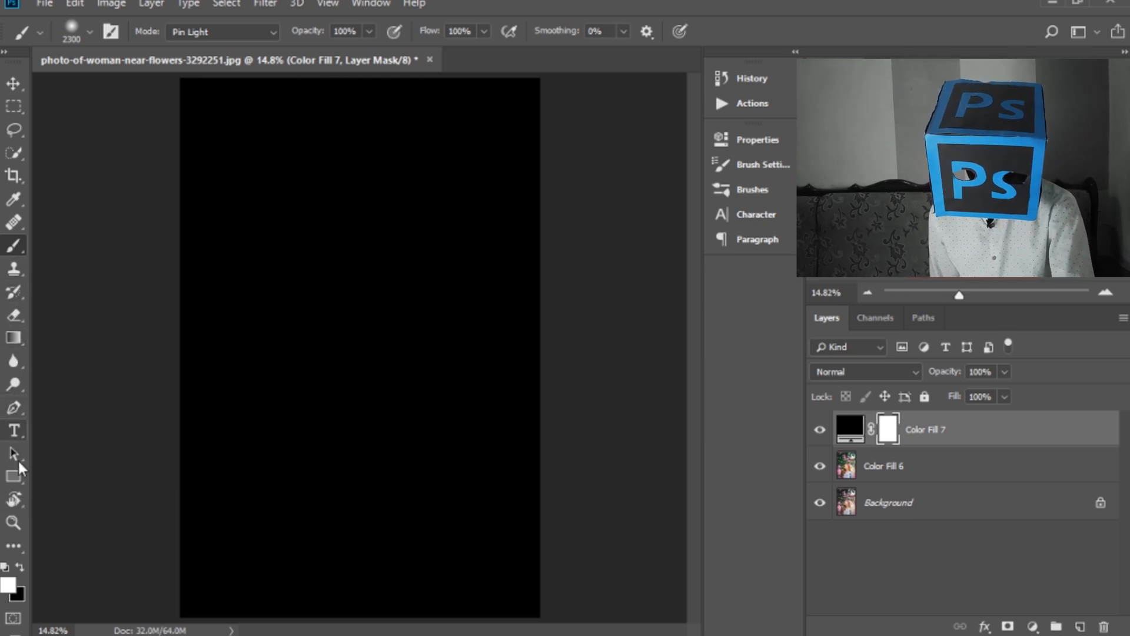
- Erase the black fill's mask around the woman's face and upper body with four dabs of a soft 2800 px eraser
{"action": "left_click", "coordinate": [14, 314]}
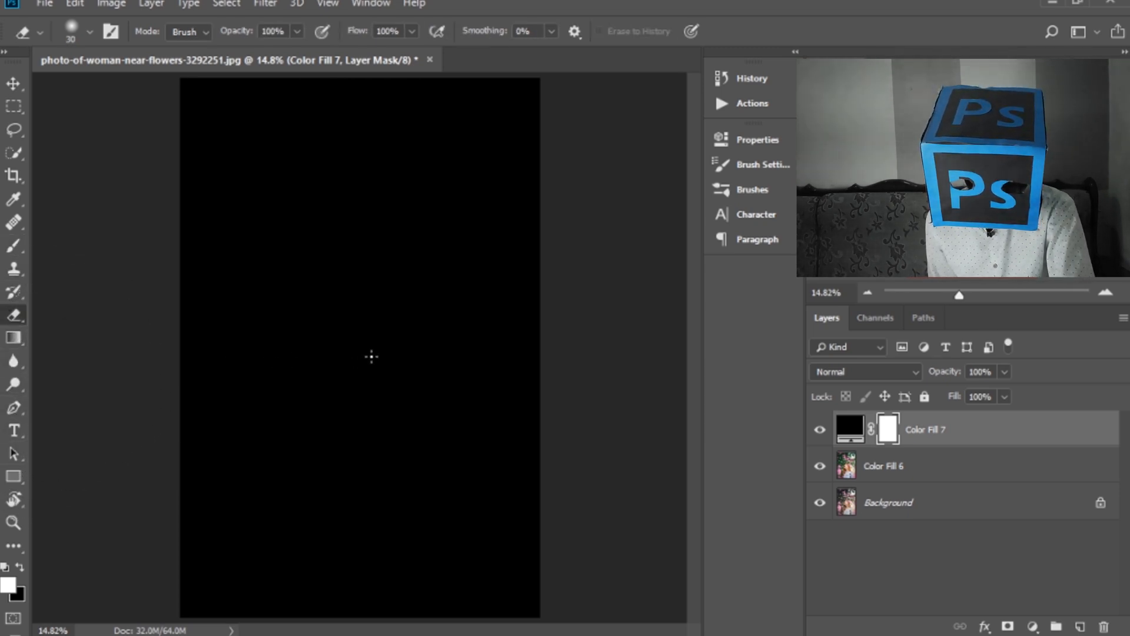
{"action": "key", "text": "bracketright"}
{"action": "key", "text": "bracketright"}
{"action": "key", "text": "bracketright"}
{"action": "key", "text": "bracketright"}
{"action": "key", "text": "bracketright"}
{"action": "key", "text": "bracketright"}
{"action": "key", "text": "bracketright"}
{"action": "key", "text": "bracketright"}
{"action": "key", "text": "bracketright"}
{"action": "key", "text": "bracketright"}
{"action": "key", "text": "bracketright"}
{"action": "key", "text": "bracketright"}
{"action": "key", "text": "bracketright"}
{"action": "key", "text": "bracketright"}
{"action": "key", "text": "bracketright"}
{"action": "key", "text": "bracketright"}
{"action": "key", "text": "bracketright"}
{"action": "key", "text": "bracketright"}
{"action": "key", "text": "bracketright"}
{"action": "key", "text": "bracketright"}
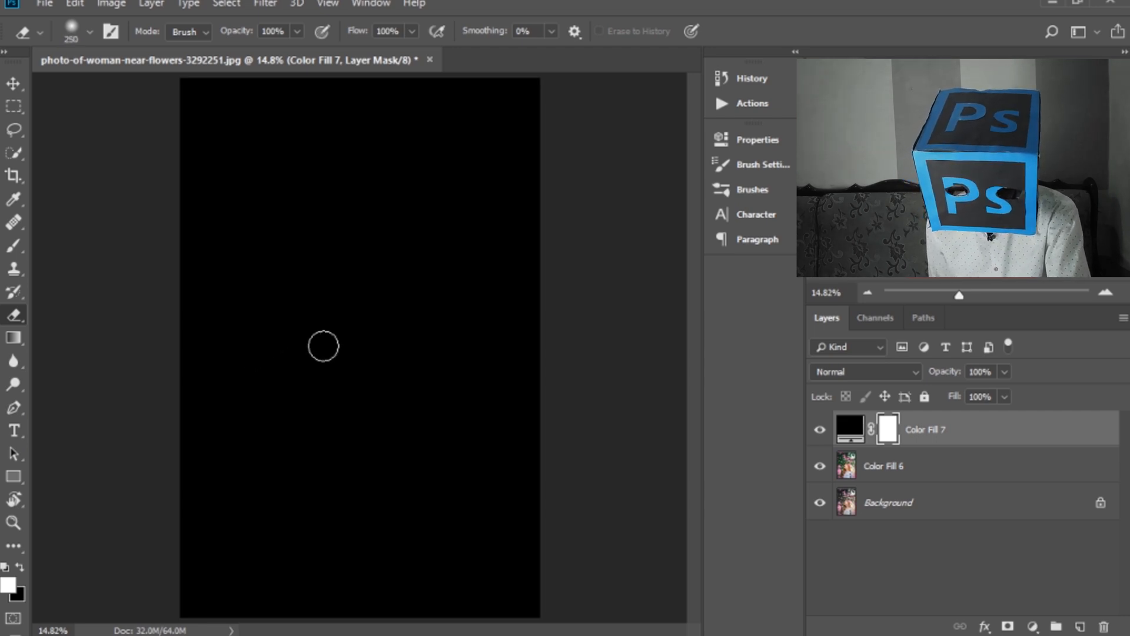
{"action": "key", "text": "bracketright"}
{"action": "key", "text": "bracketright"}
{"action": "key", "text": "bracketright"}
{"action": "key", "text": "bracketright"}
{"action": "key", "text": "bracketright"}
{"action": "key", "text": "bracketright"}
{"action": "key", "text": "bracketright"}
{"action": "key", "text": "bracketright"}
{"action": "key", "text": "bracketright"}
{"action": "key", "text": "bracketright"}
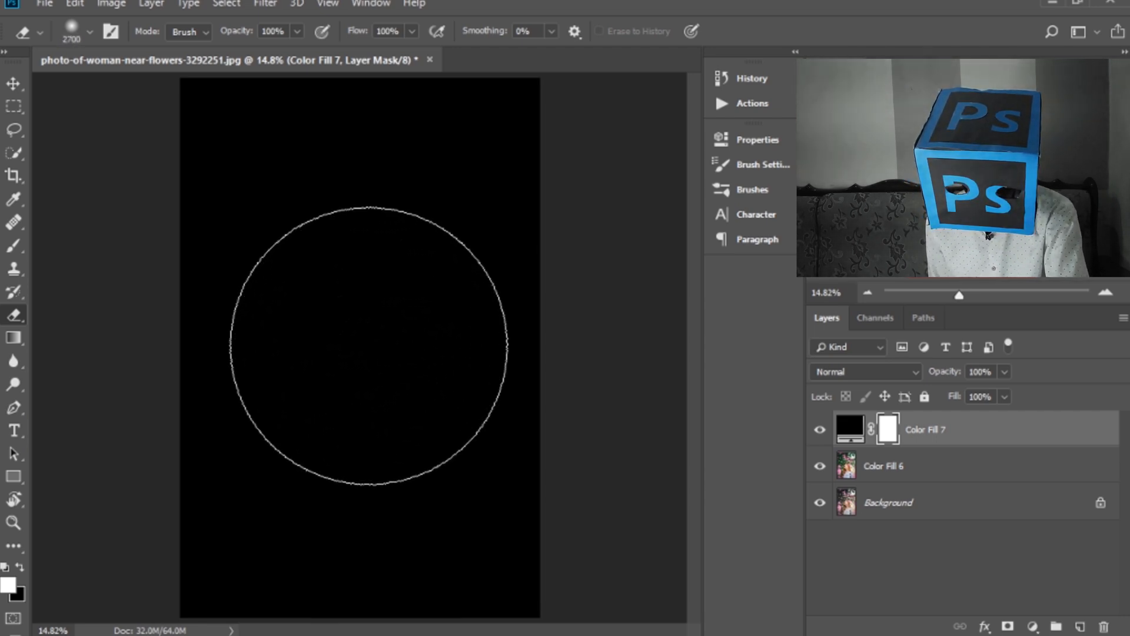
{"action": "key", "text": "bracketleft"}
{"action": "key", "text": "bracketleft"}
{"action": "key", "text": "bracketleft"}
{"action": "key", "text": "bracketleft"}
{"action": "key", "text": "bracketleft"}
{"action": "key", "text": "bracketleft"}
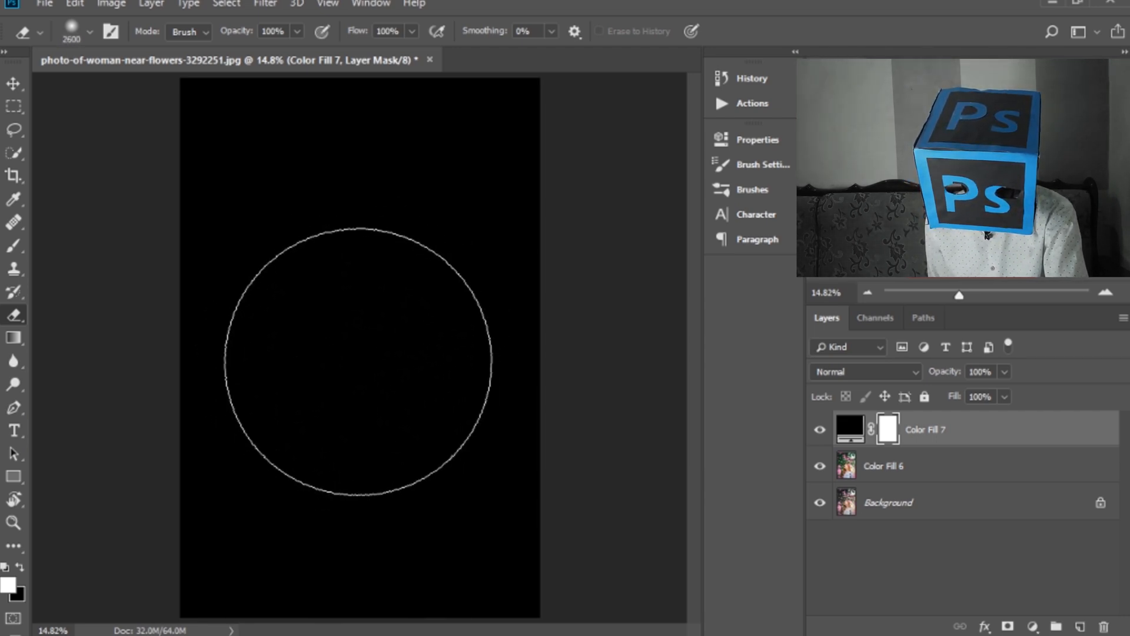
{"action": "key", "text": "bracketright"}
{"action": "key", "text": "bracketright"}
{"action": "key", "text": "bracketright"}
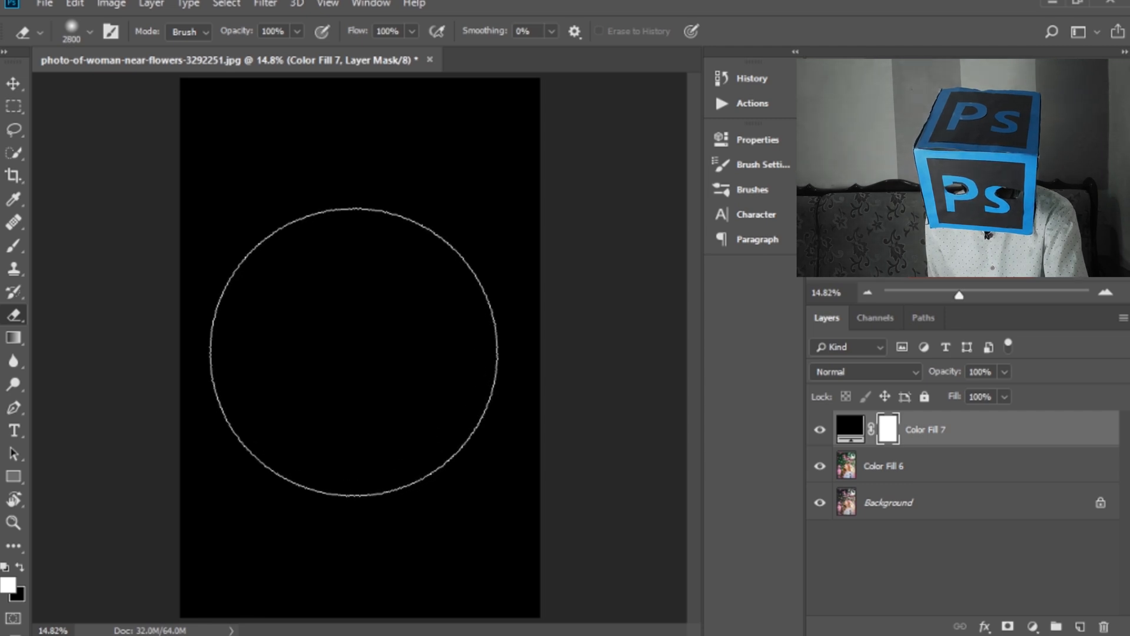
{"action": "left_click", "coordinate": [354, 352]}
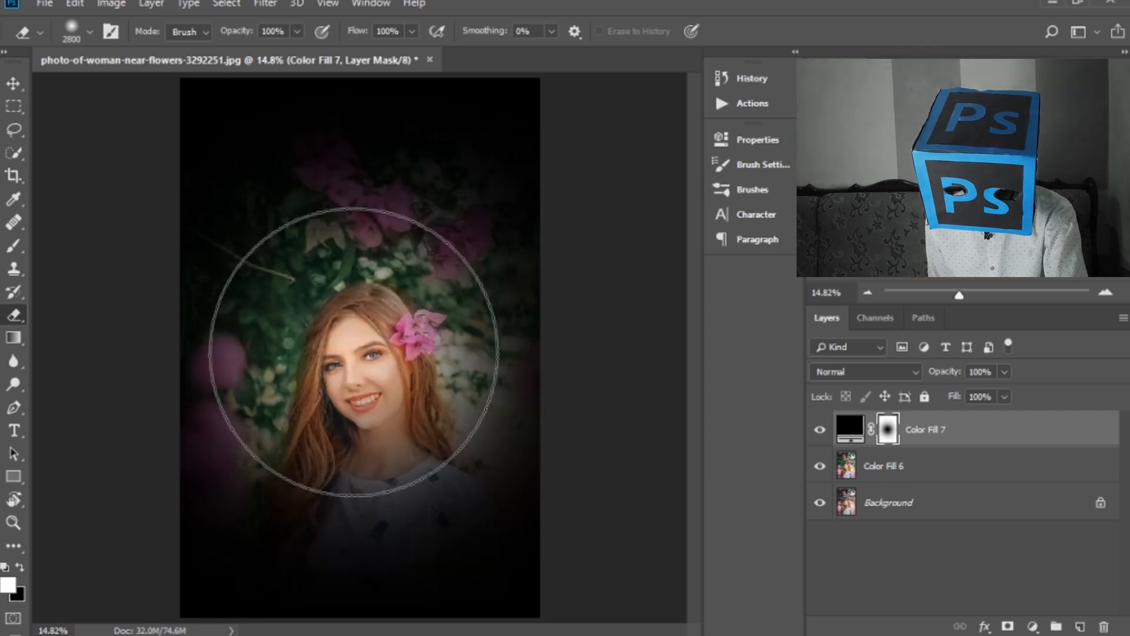
{"action": "left_click", "coordinate": [354, 352]}
{"action": "left_click", "coordinate": [354, 352]}
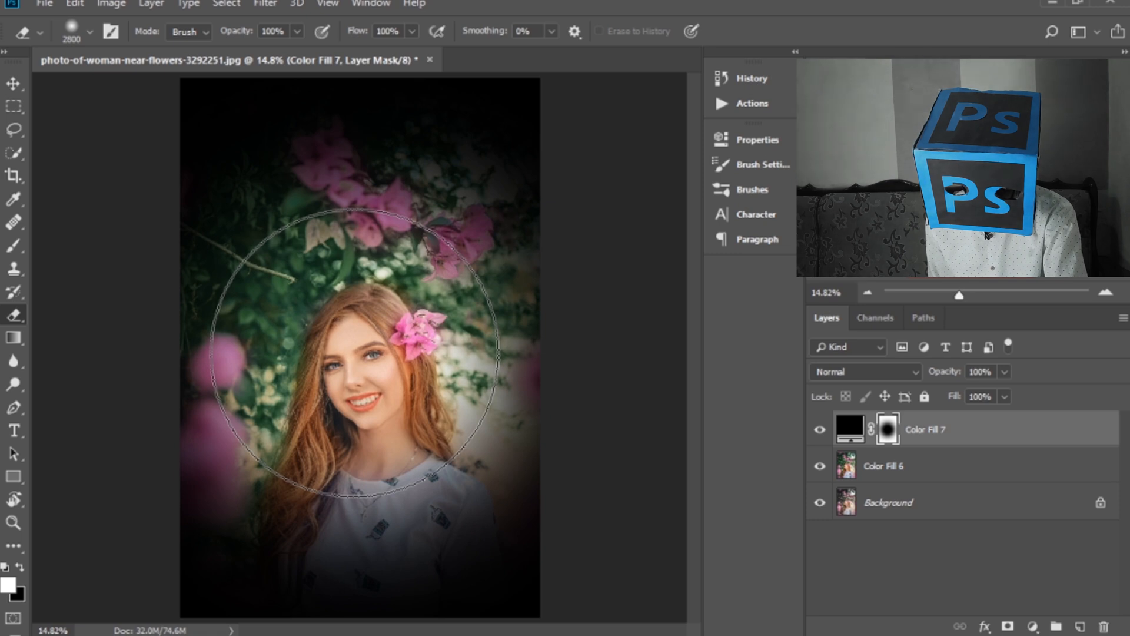
{"action": "left_click", "coordinate": [354, 351]}
- Free-transform the black vignette's mask to about 138.57% height at 100% width, extending it above and below the photo
{"action": "left_click", "coordinate": [11, 83]}
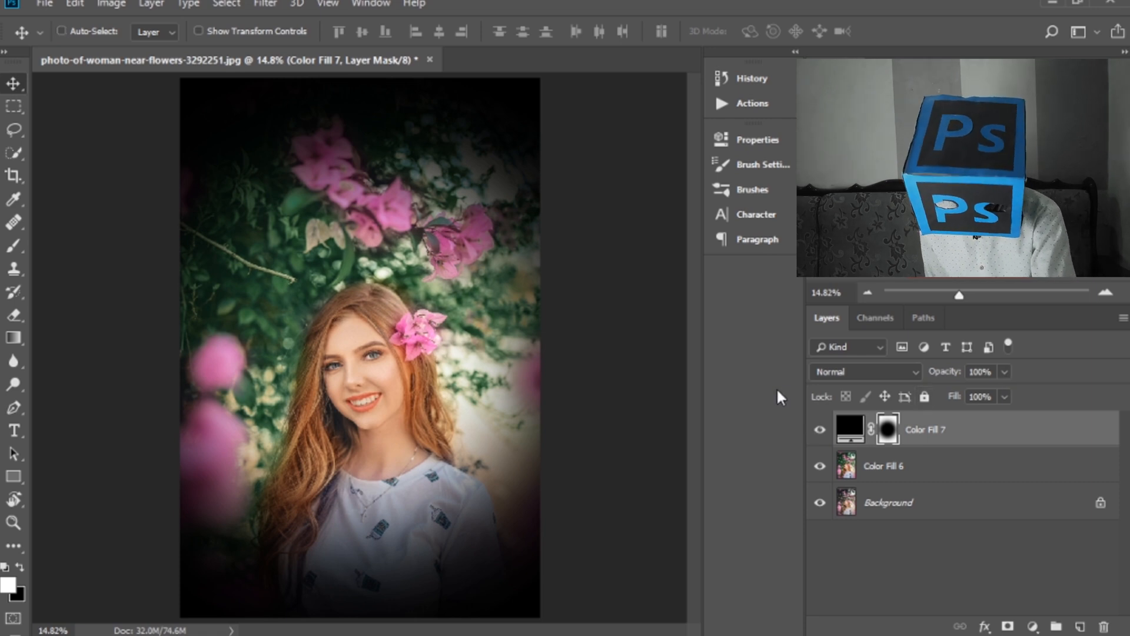
{"action": "key", "text": "ctrl+t"}
{"action": "left_click_drag", "start_coordinate": [541, 77], "coordinate": [569, 47]}
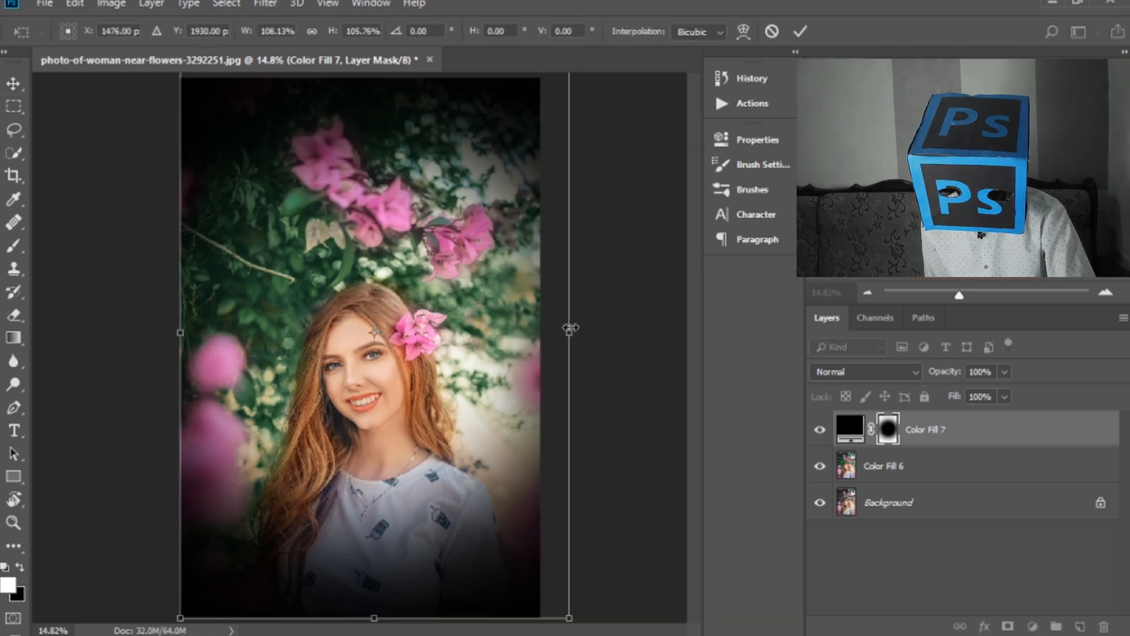
{"action": "left_click_drag", "start_coordinate": [569, 333], "coordinate": [540, 333]}
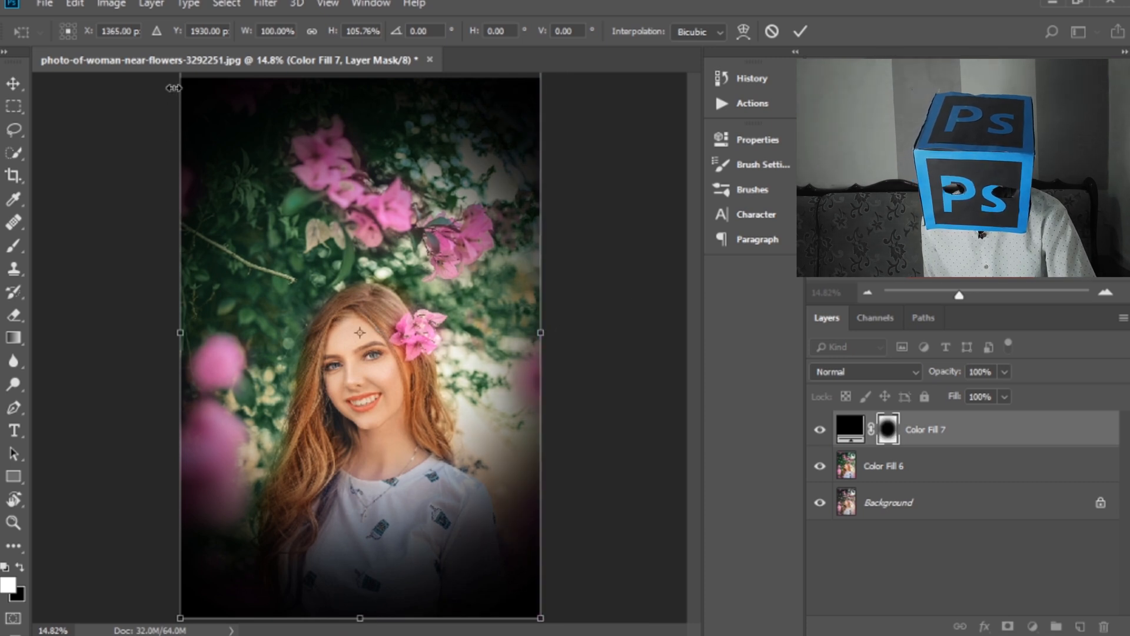
{"action": "left_click_drag", "start_coordinate": [170, 86], "coordinate": [147, 87]}
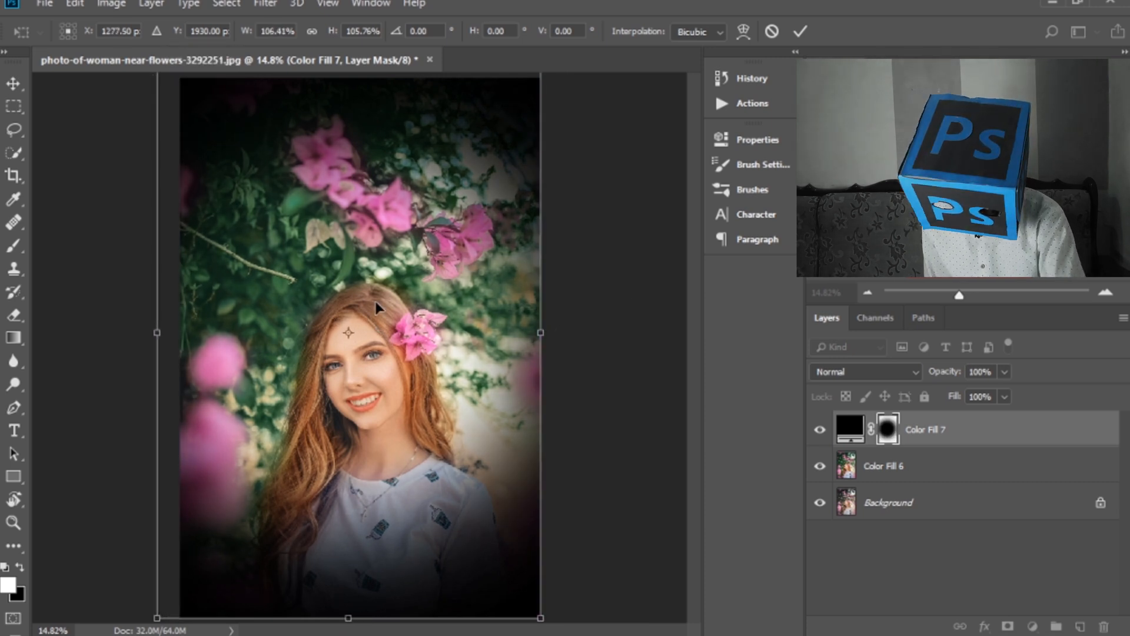
{"action": "key", "text": "ctrl+minus"}
{"action": "key", "text": "ctrl+minus"}
{"action": "key", "text": "ctrl+minus"}
{"action": "left_click_drag", "start_coordinate": [272, 459], "coordinate": [284, 492]}
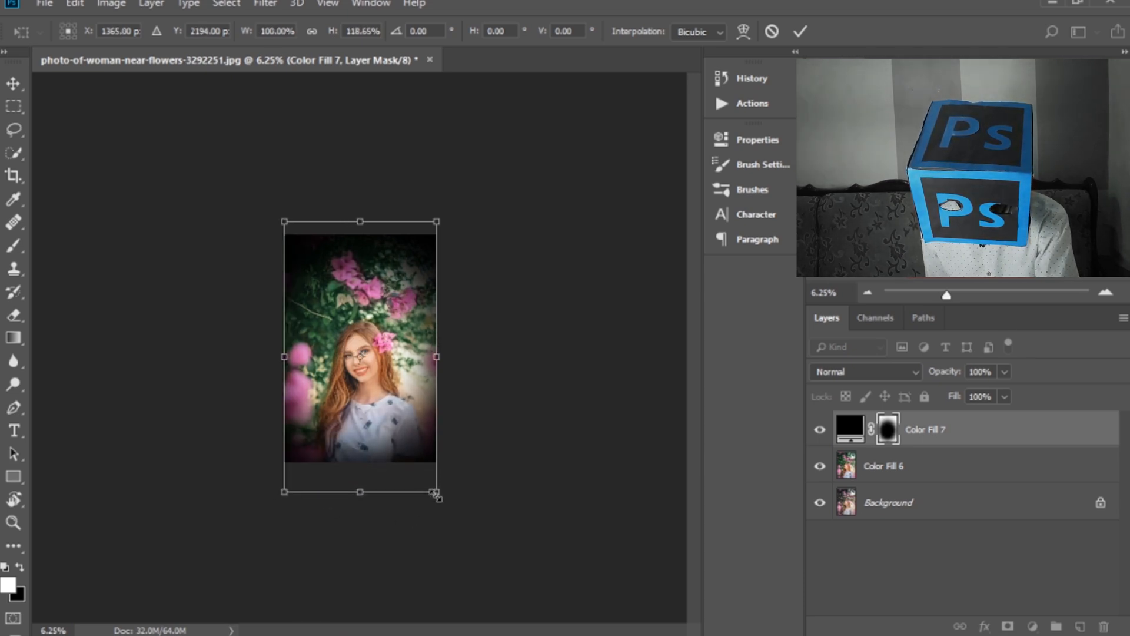
{"action": "mouse_move", "coordinate": [435, 494]}
{"action": "left_mouse_down"}
{"action": "mouse_move", "coordinate": [447, 504]}
{"action": "mouse_move", "coordinate": [436, 507]}
{"action": "left_mouse_up"}
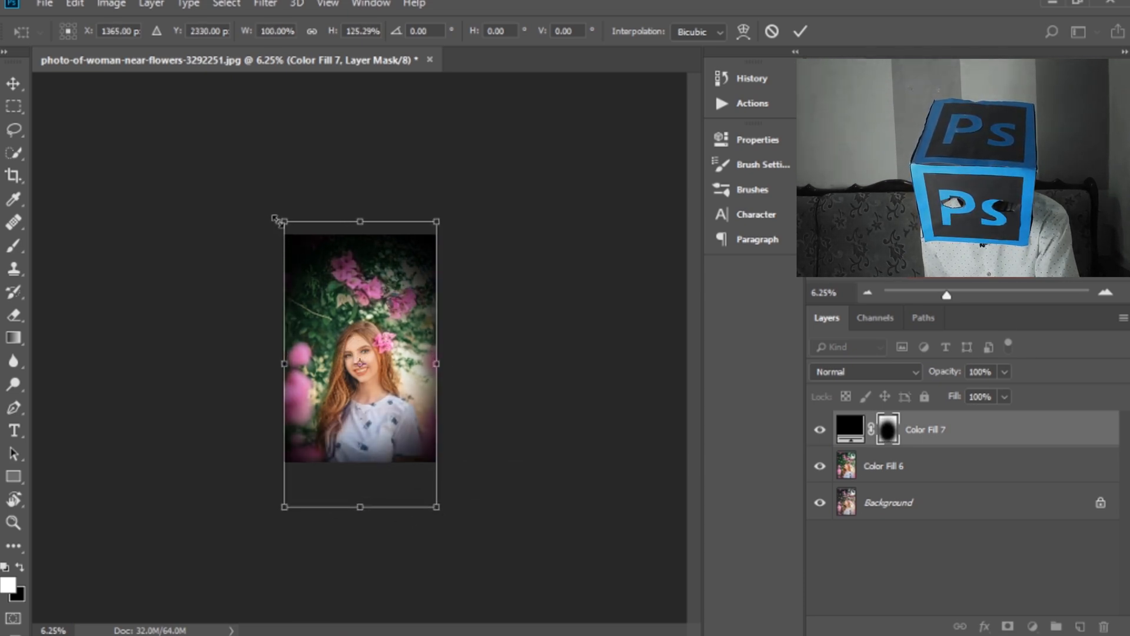
{"action": "left_click_drag", "start_coordinate": [276, 220], "coordinate": [275, 189]}
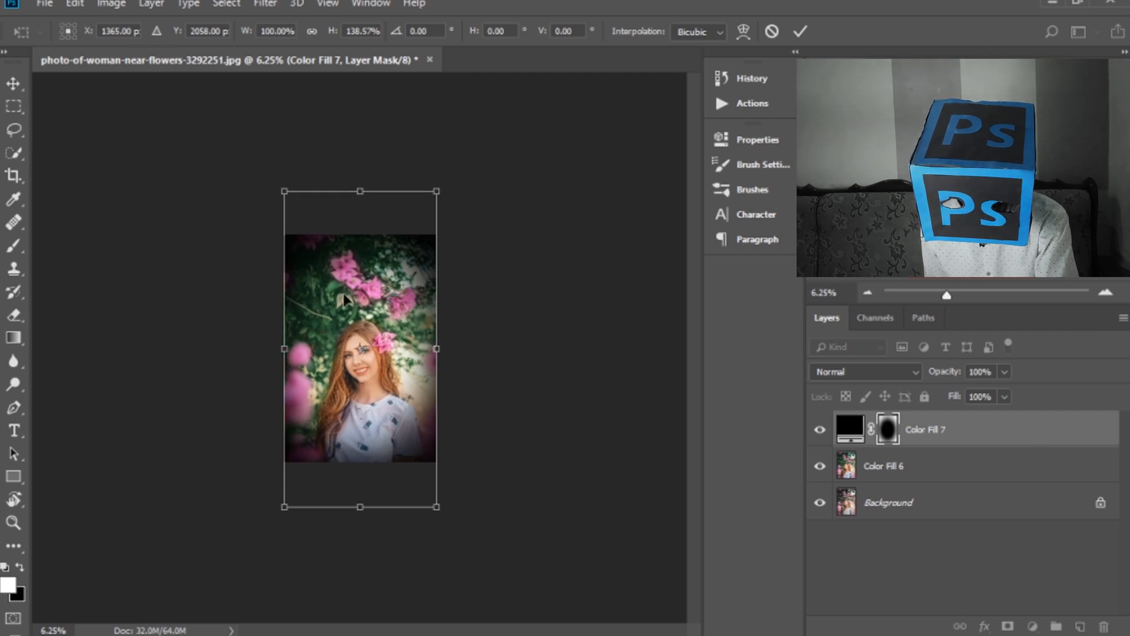
{"action": "key", "text": "Return"}
{"action": "key", "text": "ctrl+0"}
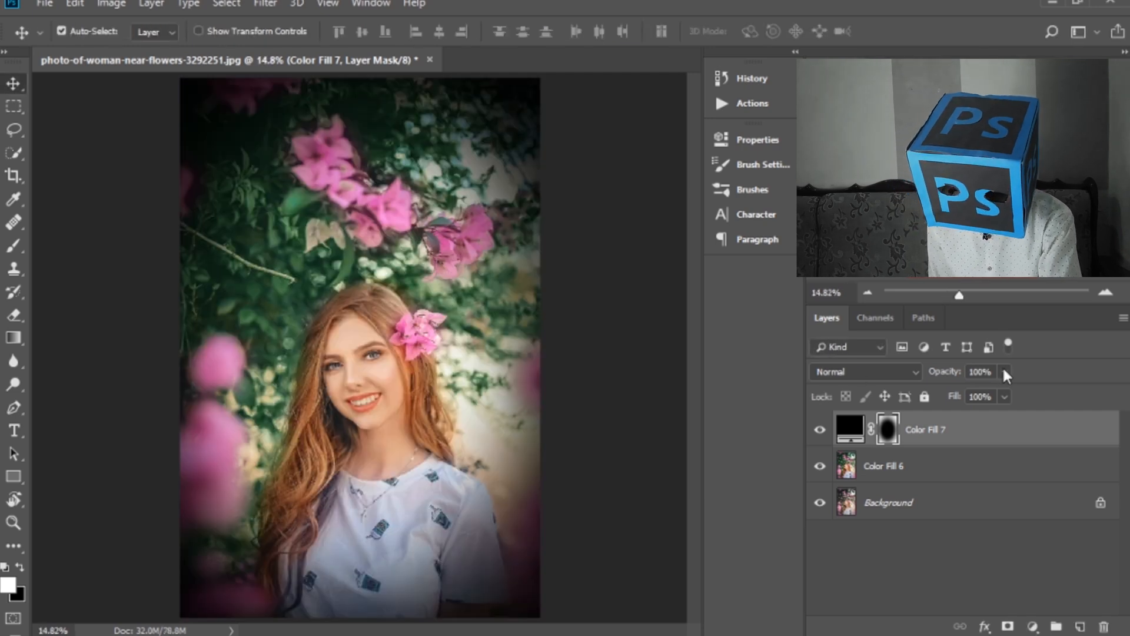
- Set the black vignette fill's opacity to 89% and merge it with the colour layer below, keeping the Background hidden and separate
{"action": "left_click", "coordinate": [1004, 372]}
{"action": "left_click", "coordinate": [977, 391]}
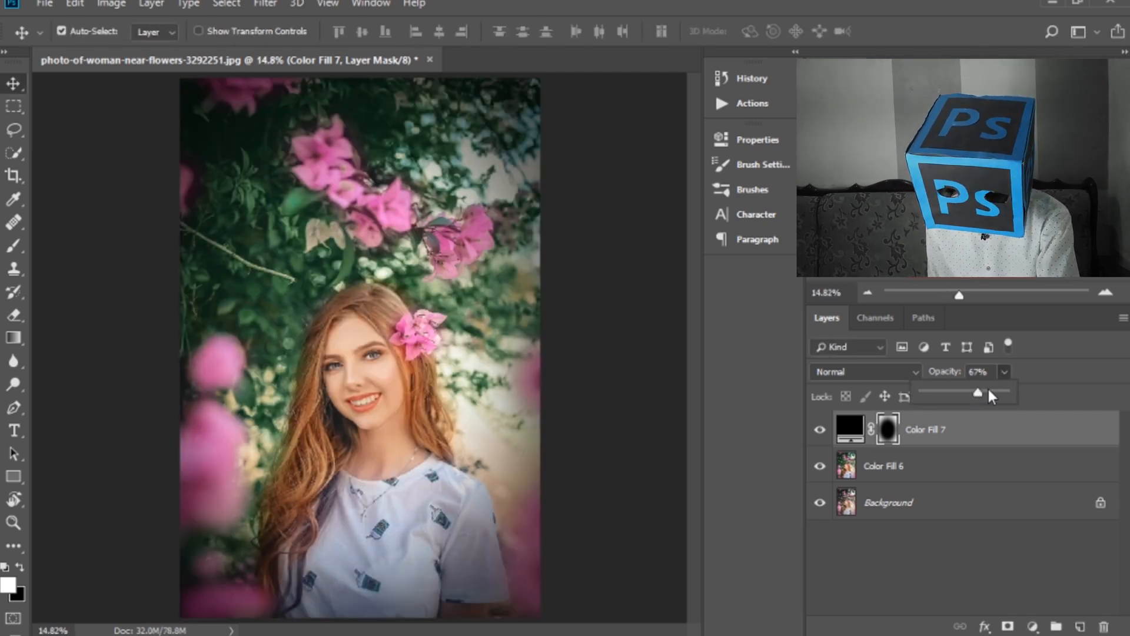
{"action": "left_click_drag", "start_coordinate": [991, 394], "coordinate": [989, 393]}
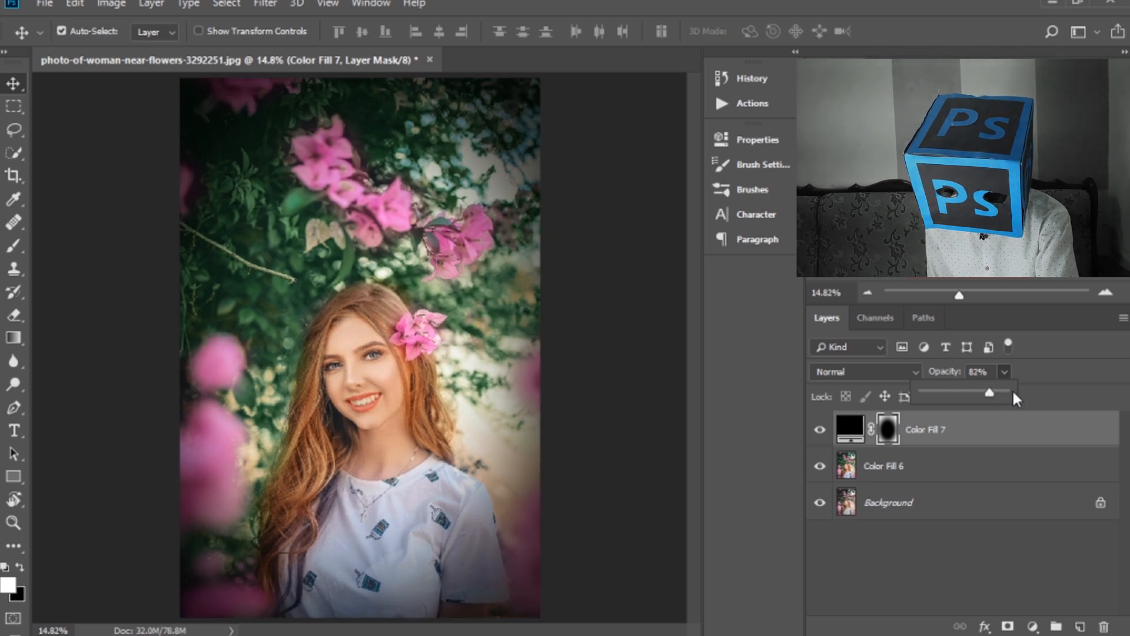
{"action": "left_click", "coordinate": [995, 392]}
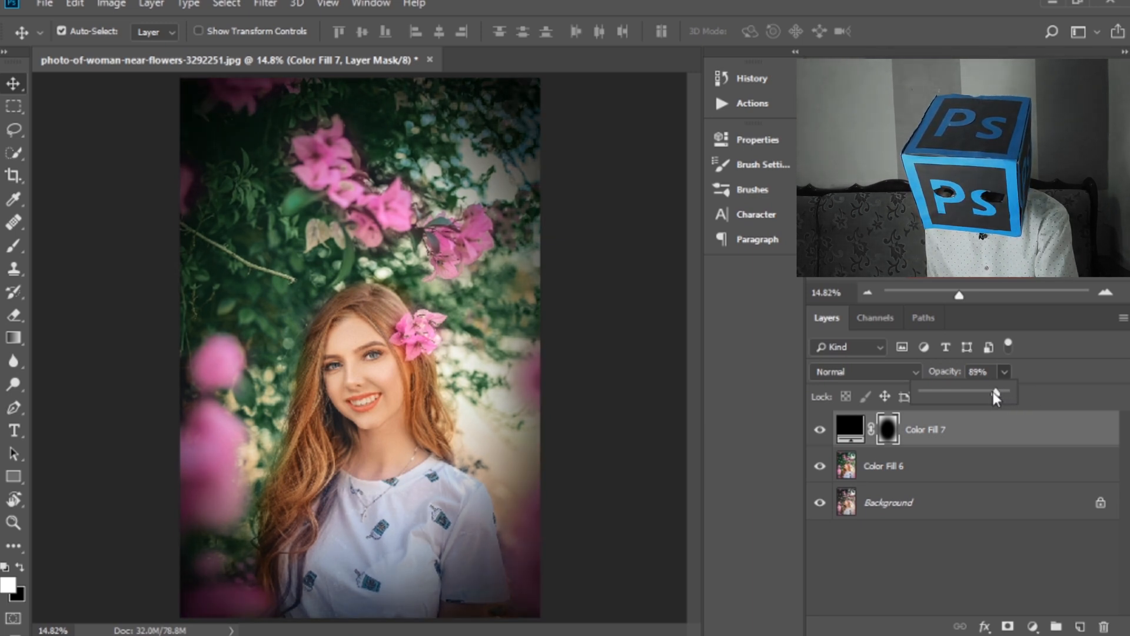
{"action": "left_click", "coordinate": [820, 502]}
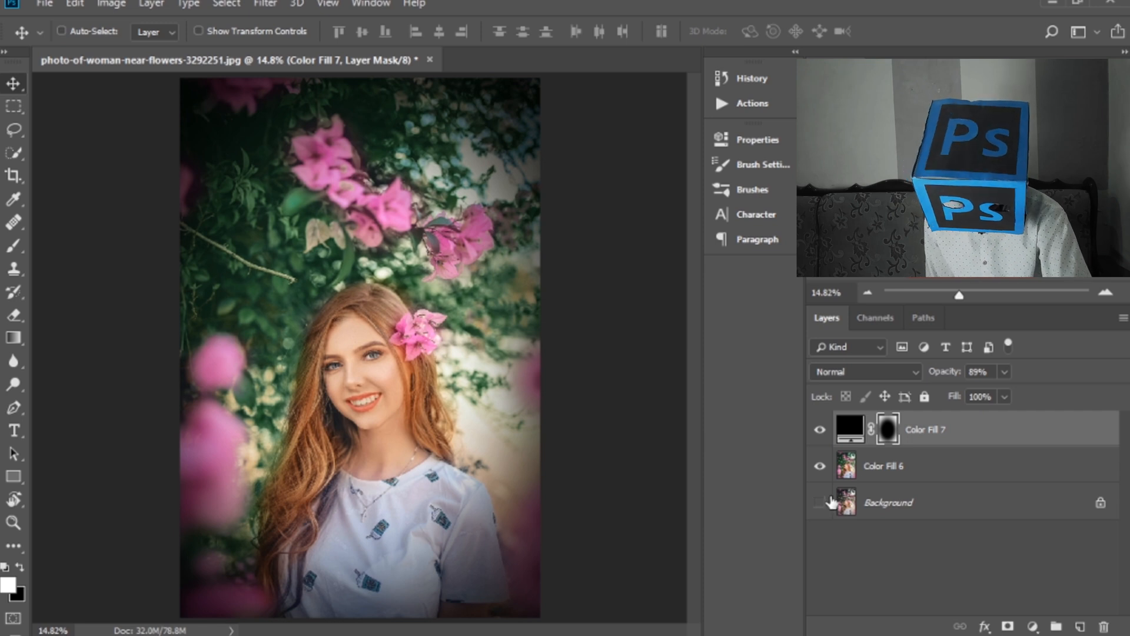
{"action": "key", "text": "ctrl+shift+e"}
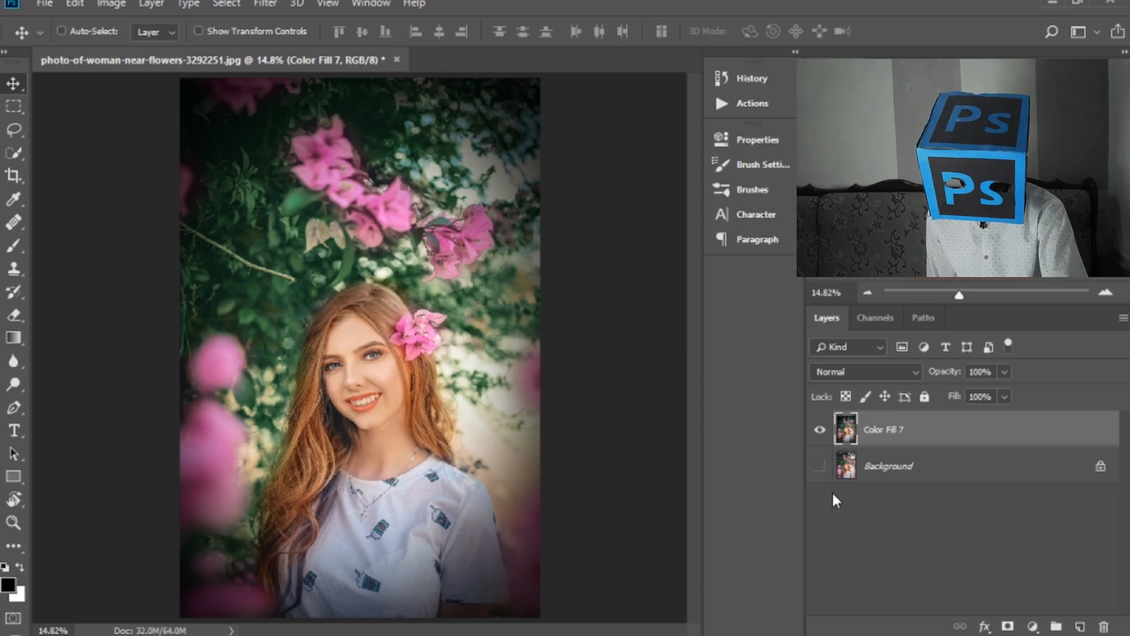
- In the Camera Raw filter, set Temperature -6, Tint -8, Exposure -0.40, Contrast +19, Highlights +23, Shadows -13 and Whites -8
{"action": "key", "text": "ctrl+shift+a"}
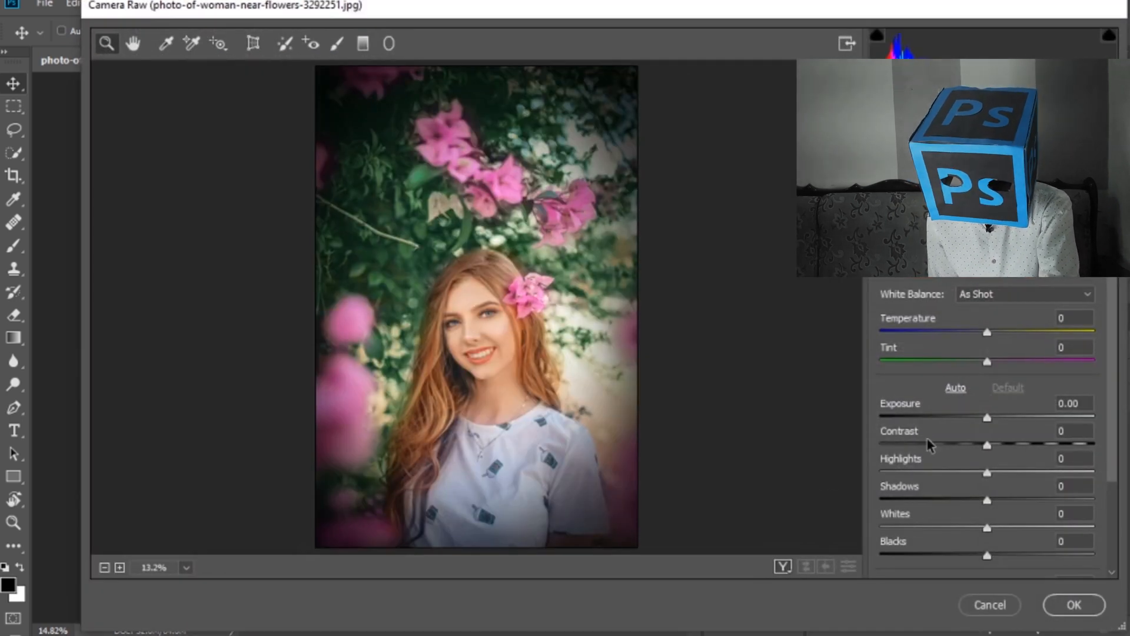
{"action": "left_click_drag", "start_coordinate": [984, 333], "coordinate": [981, 334]}
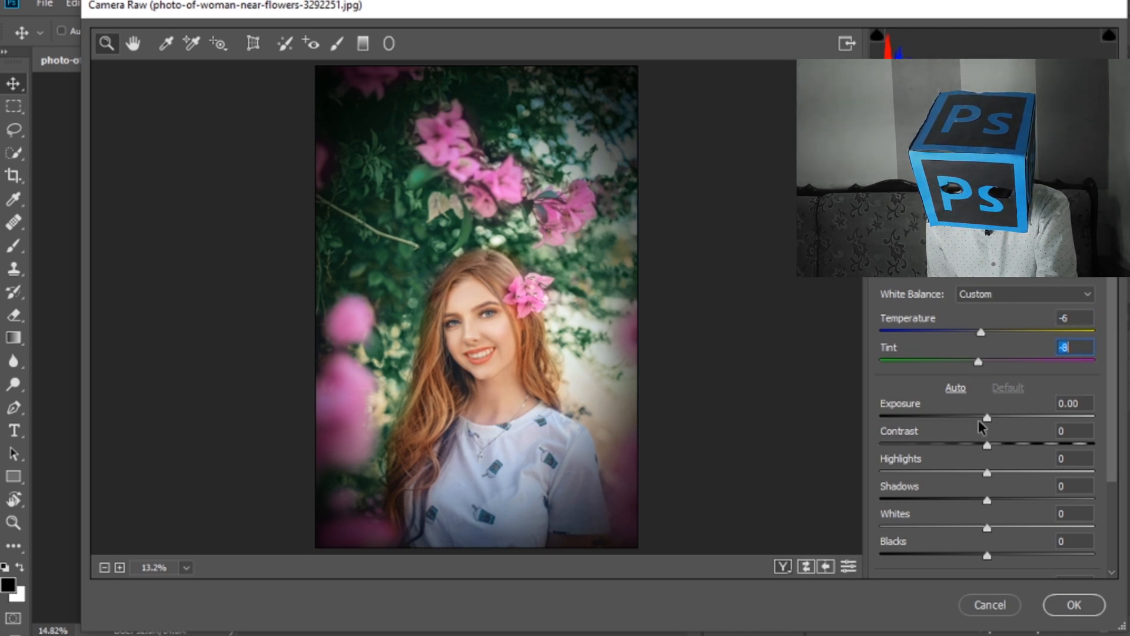
{"action": "left_click_drag", "start_coordinate": [979, 419], "coordinate": [974, 503]}
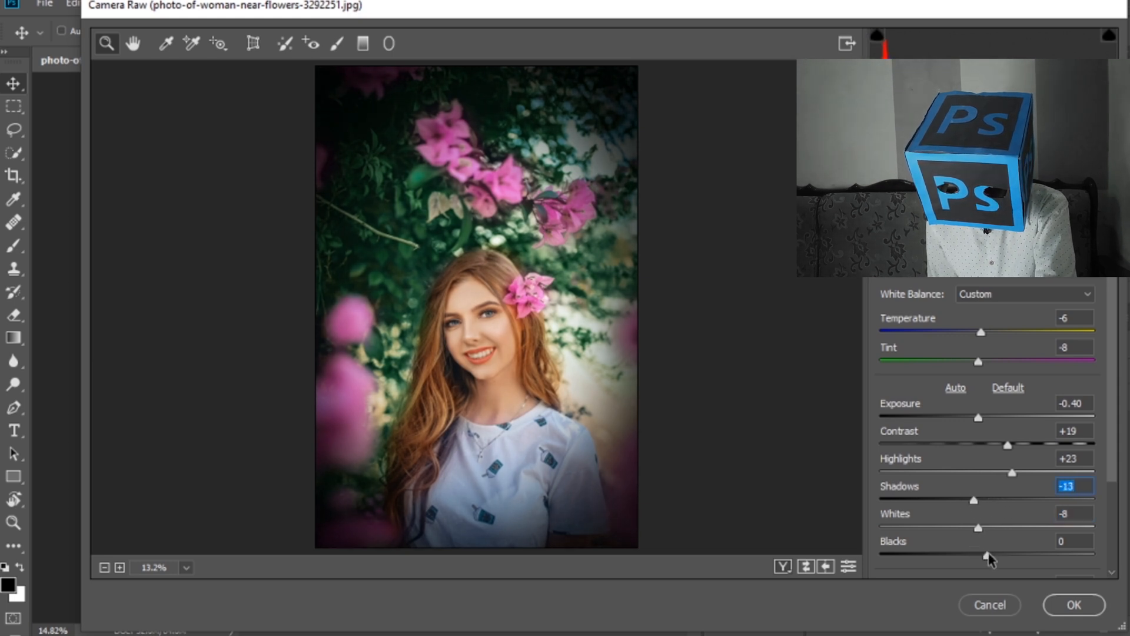
- Set Blacks to +11, Clarity to +13 and Dehaze to +14, and apply the Camera Raw adjustments
{"action": "mouse_move", "coordinate": [989, 556]}
{"action": "left_mouse_down"}
{"action": "mouse_move", "coordinate": [978, 556]}
{"action": "mouse_move", "coordinate": [1007, 556]}
{"action": "left_mouse_up"}
{"action": "scroll", "coordinate": [994, 543], "scroll_direction": "down", "scroll_amount": 3}
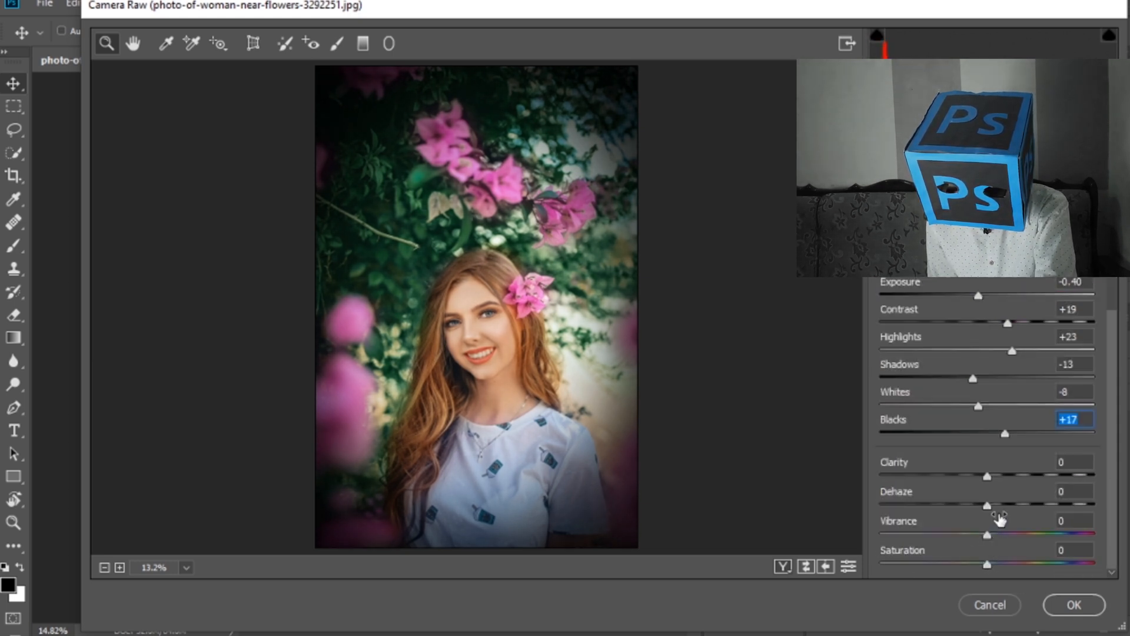
{"action": "left_click_drag", "start_coordinate": [988, 475], "coordinate": [1002, 505]}
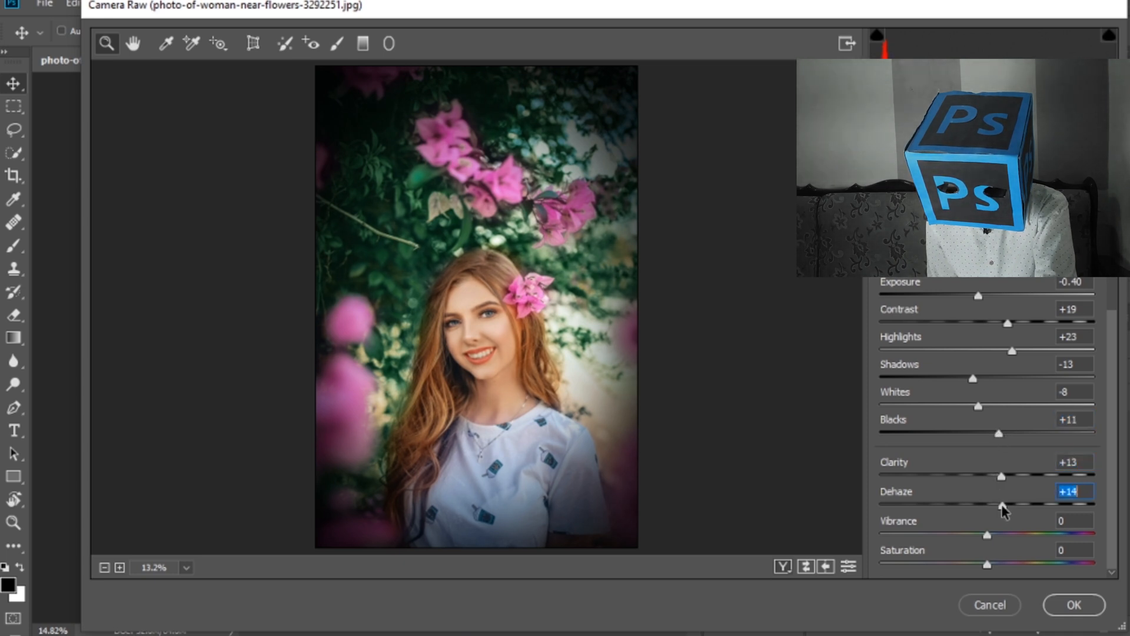
{"action": "left_click", "coordinate": [1074, 605]}
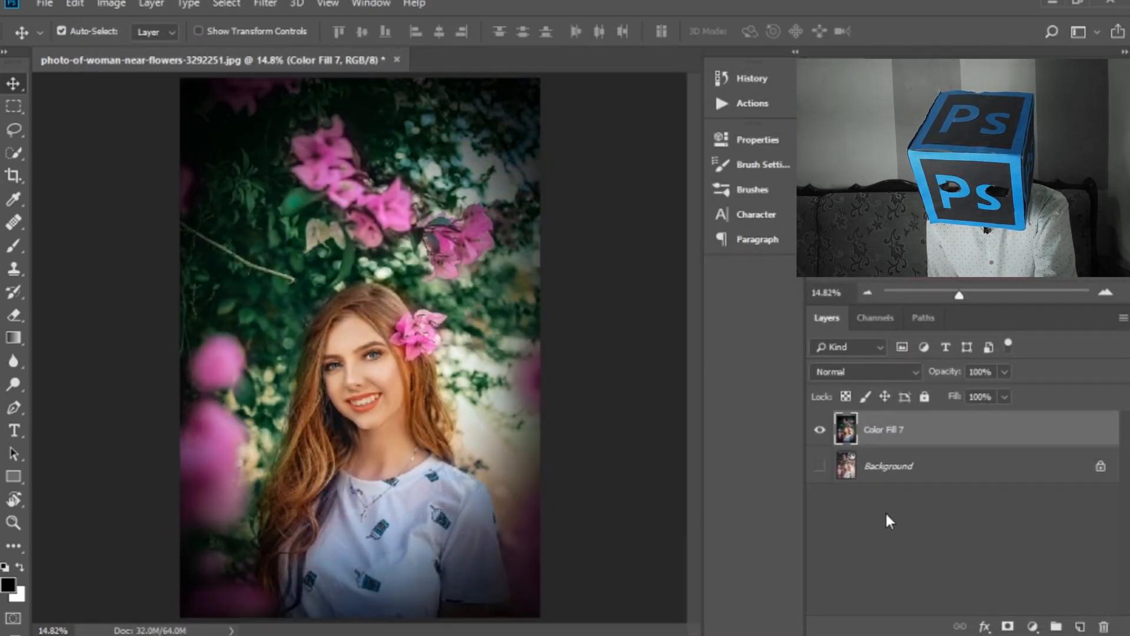
- Show the Background again and toggle the edited layer's visibility to compare the portrait before and after
{"action": "left_click", "coordinate": [820, 467]}
{"action": "left_click", "coordinate": [821, 431]}
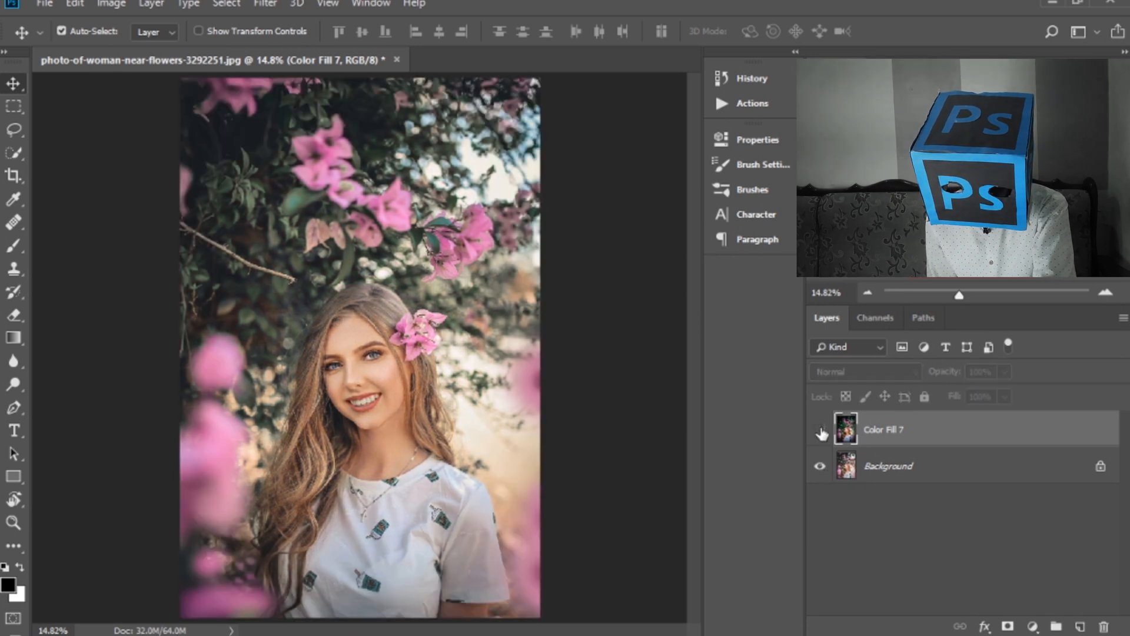
{"action": "left_click", "coordinate": [820, 431]}
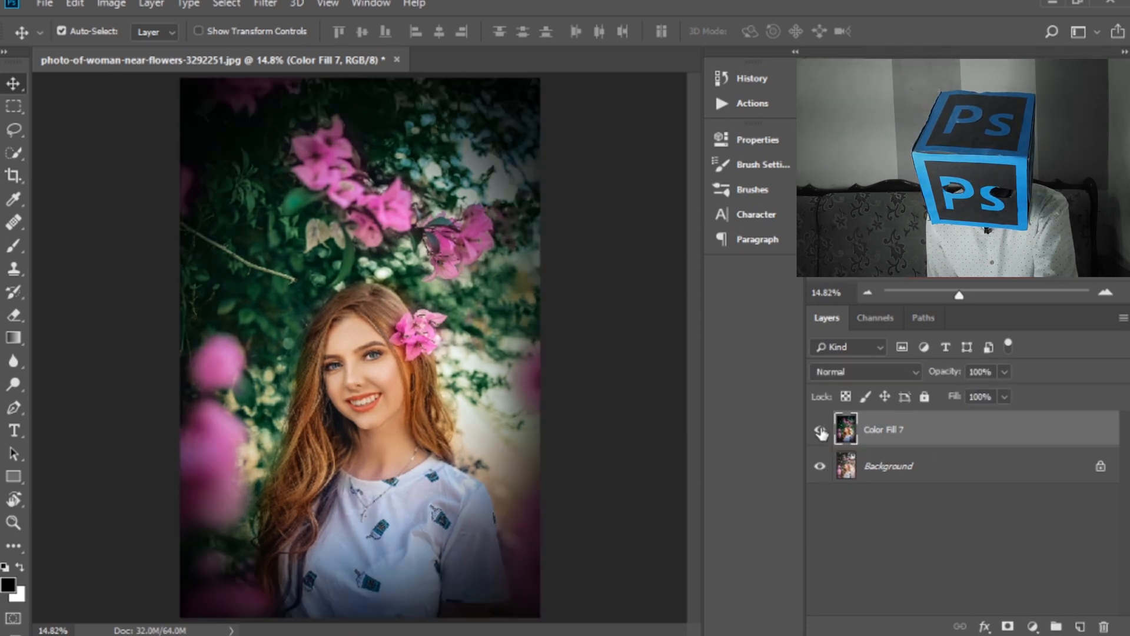